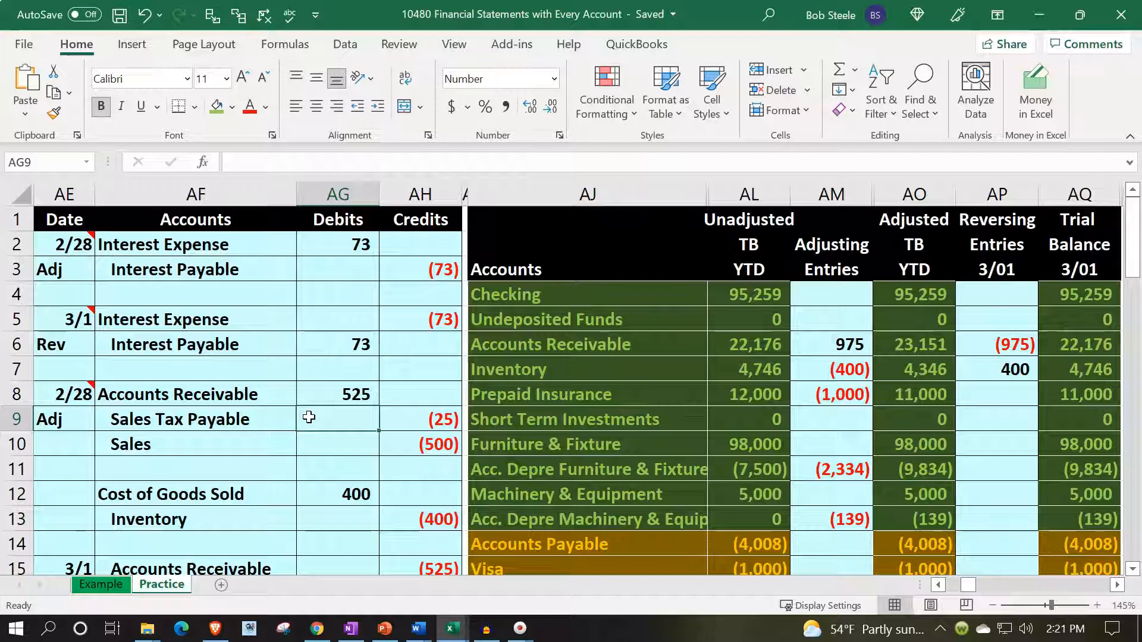
- On the Practice sheet, hide columns AP and AQ, holding the reversing entries and the 3/01 trial balance
left_click(162, 586)
left_click(85, 585)
left_click(899, 404)
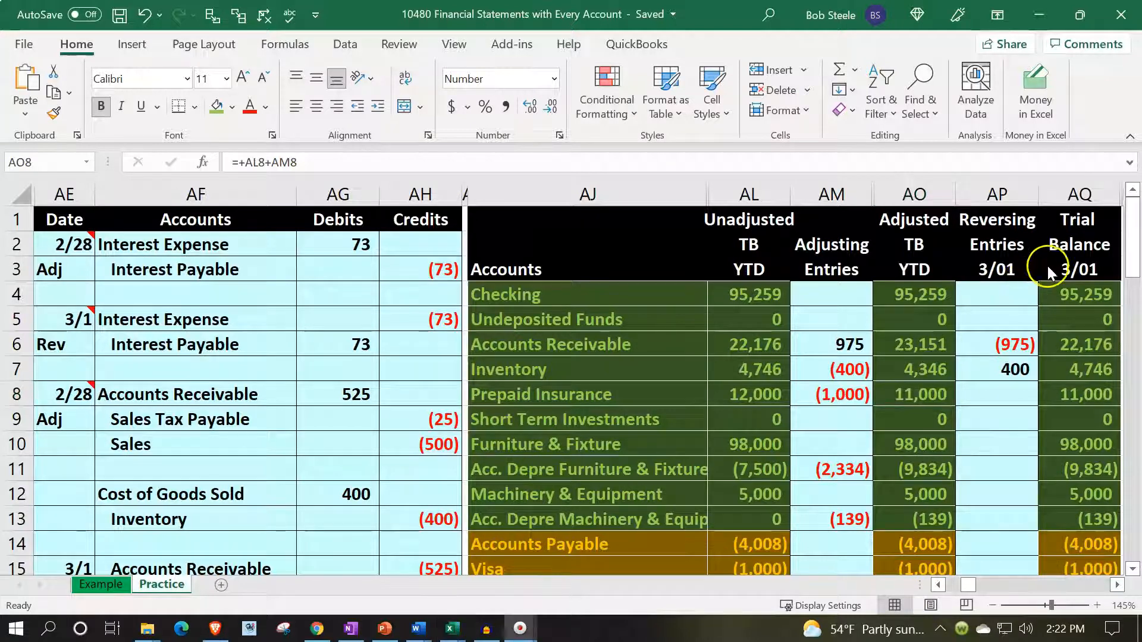
left_click(1003, 192)
left_click_drag(1020, 190, 1047, 185)
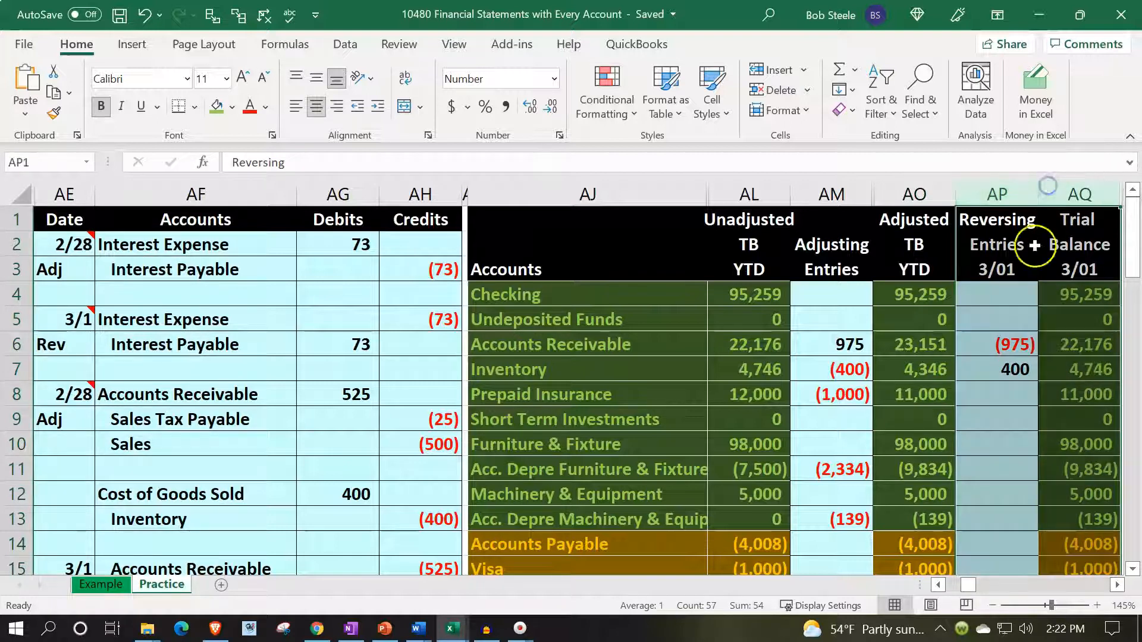
right_click(1007, 324)
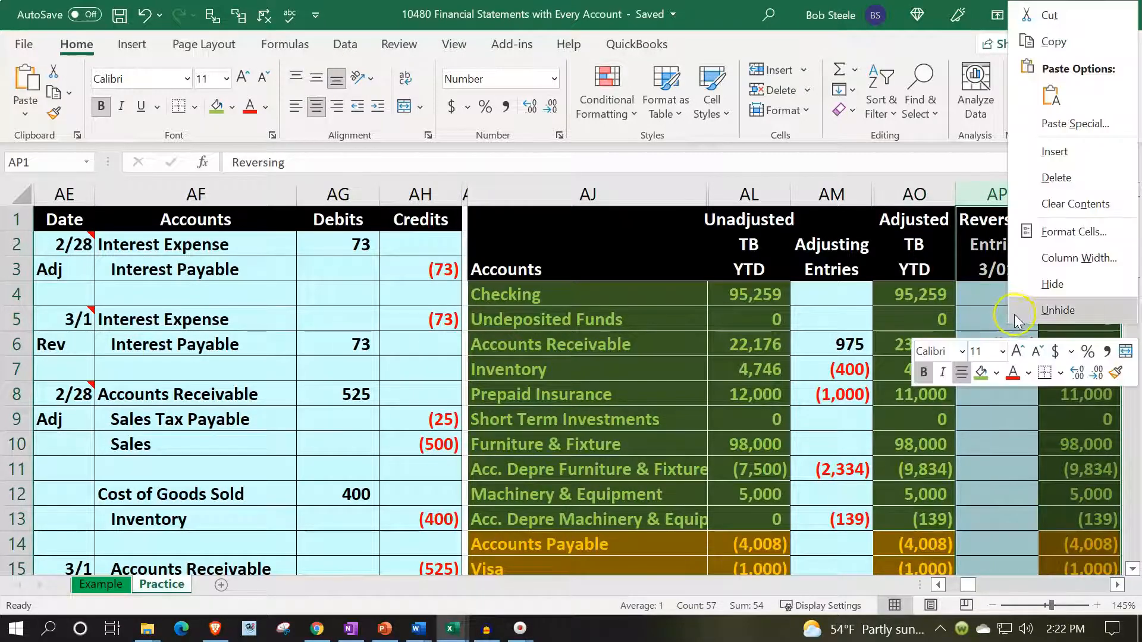
left_click(1023, 283)
left_click(836, 330)
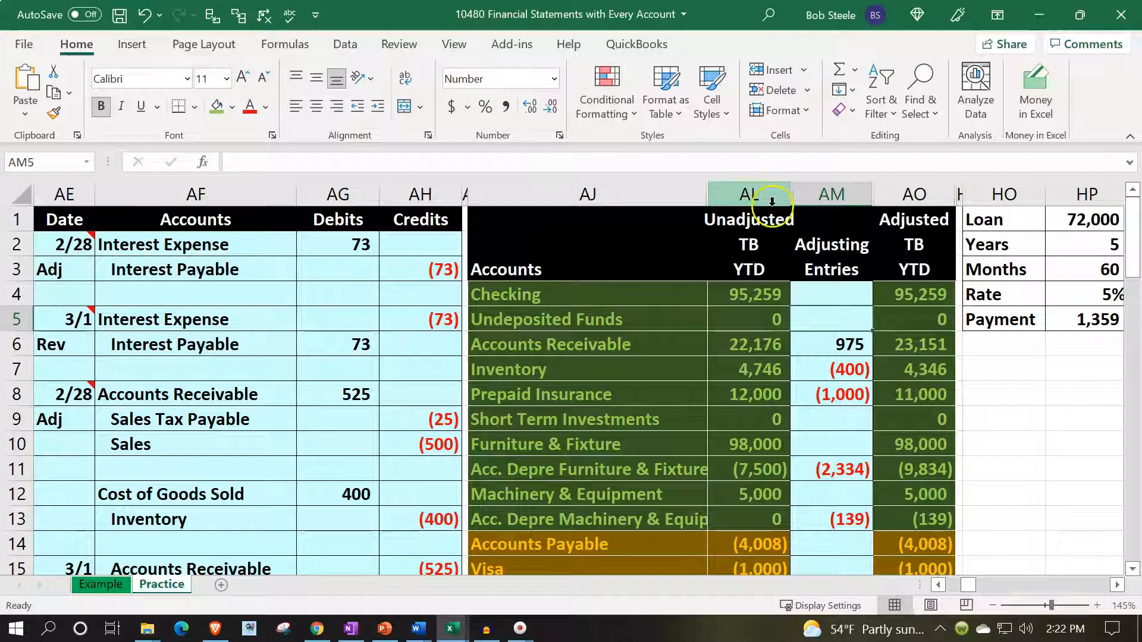
- Hide columns AL and AM, holding the unadjusted trial balance and the adjusting entries
left_click_drag(750, 196, 808, 199)
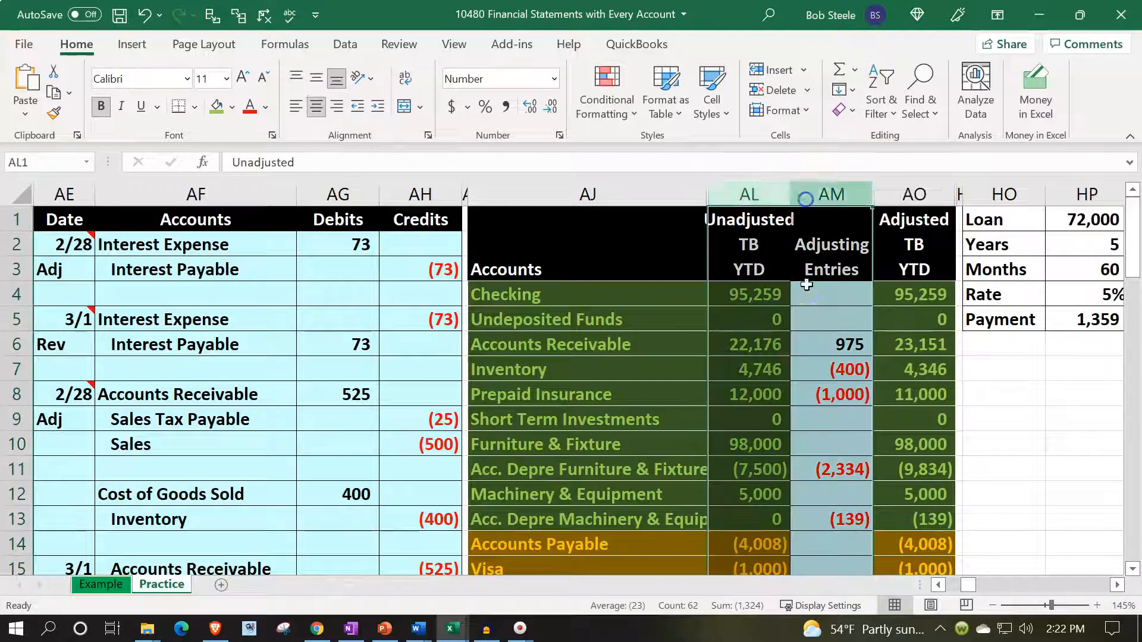
right_click(812, 331)
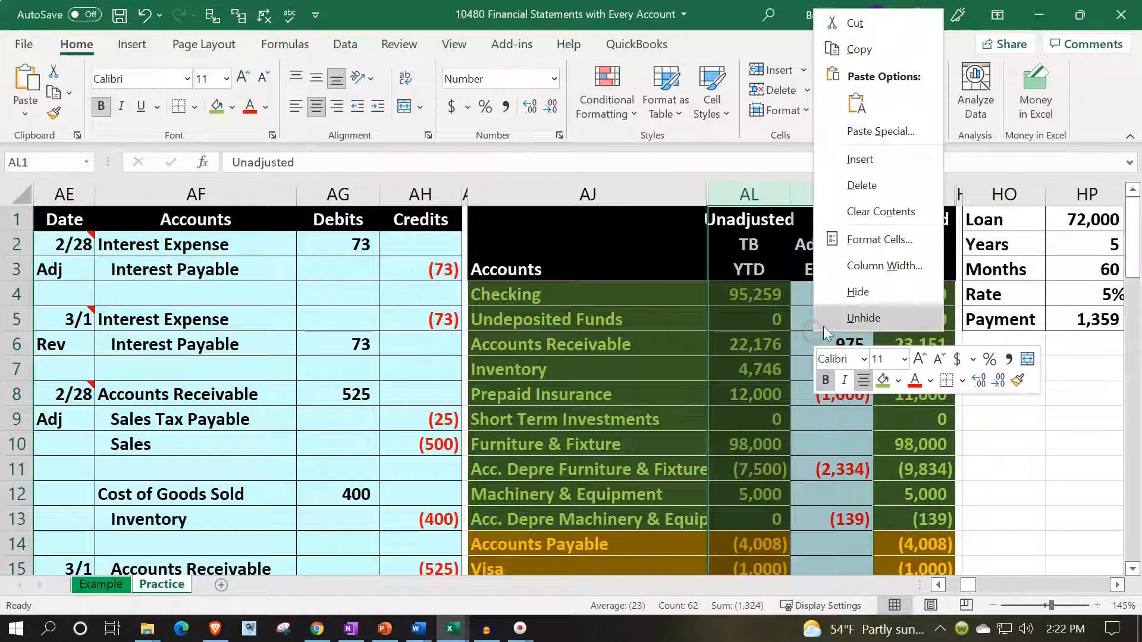
left_click(847, 296)
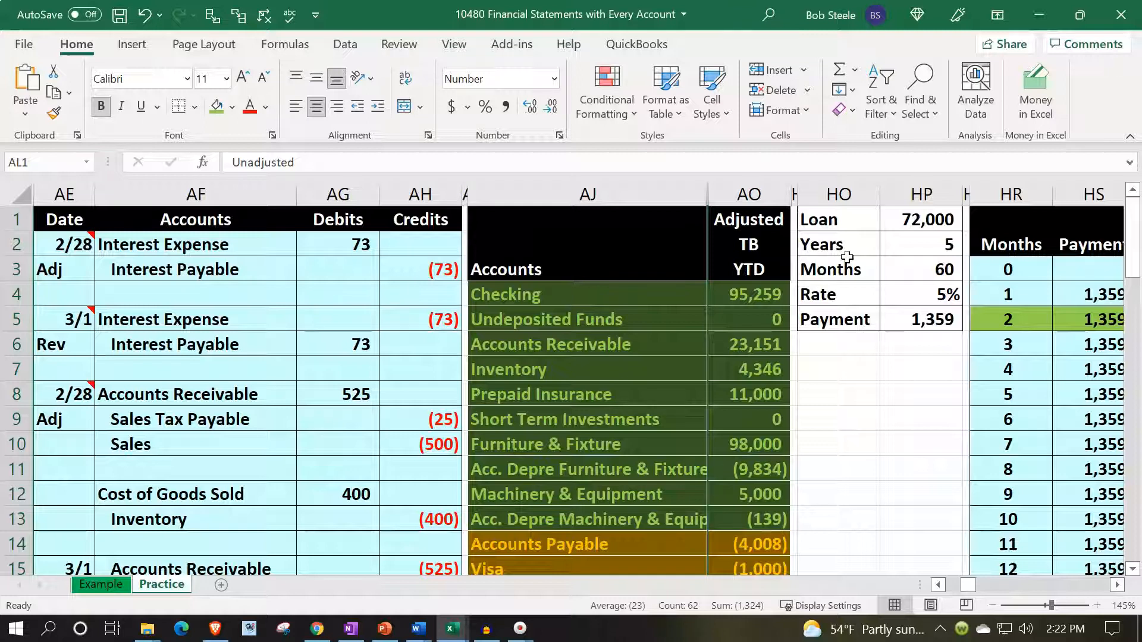
- Hide columns HO through JR, from the loan amortization data to the bank reconciliation, so the balance sheet sits beside the adjusted trial balance
scroll(847, 301, "down", 2)
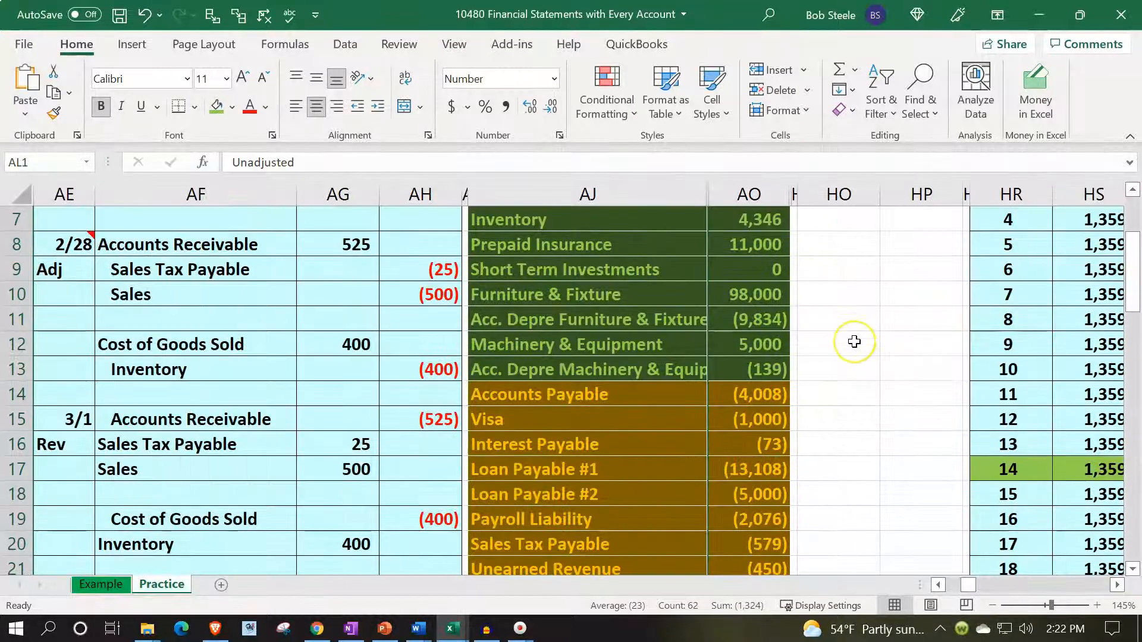
scroll(854, 342, "down", 2)
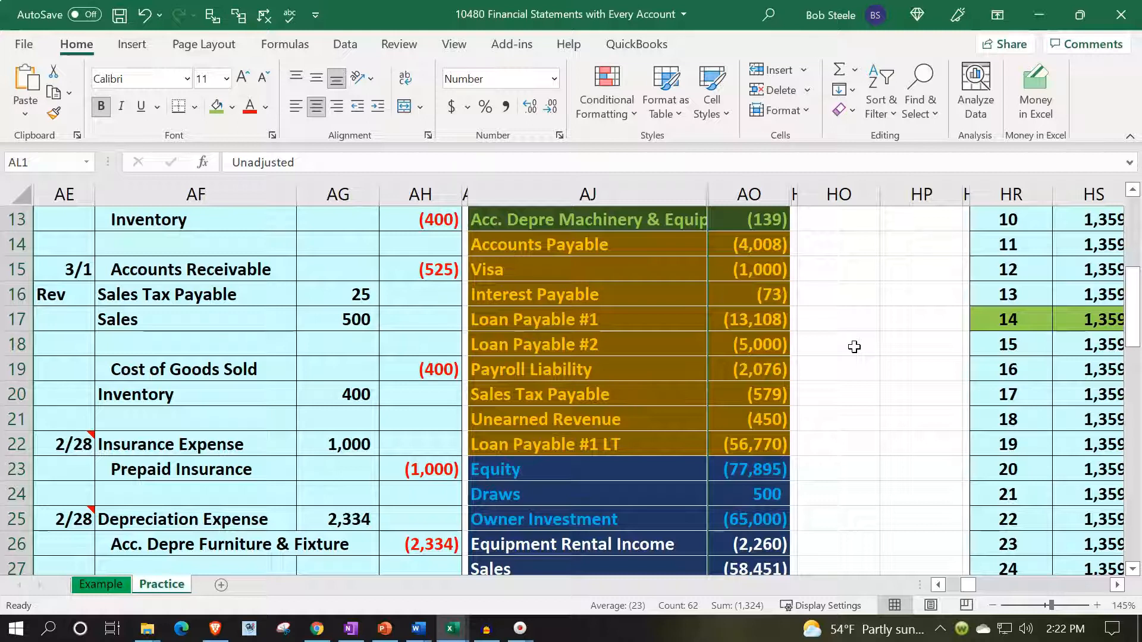
left_click_drag(624, 320, 621, 339)
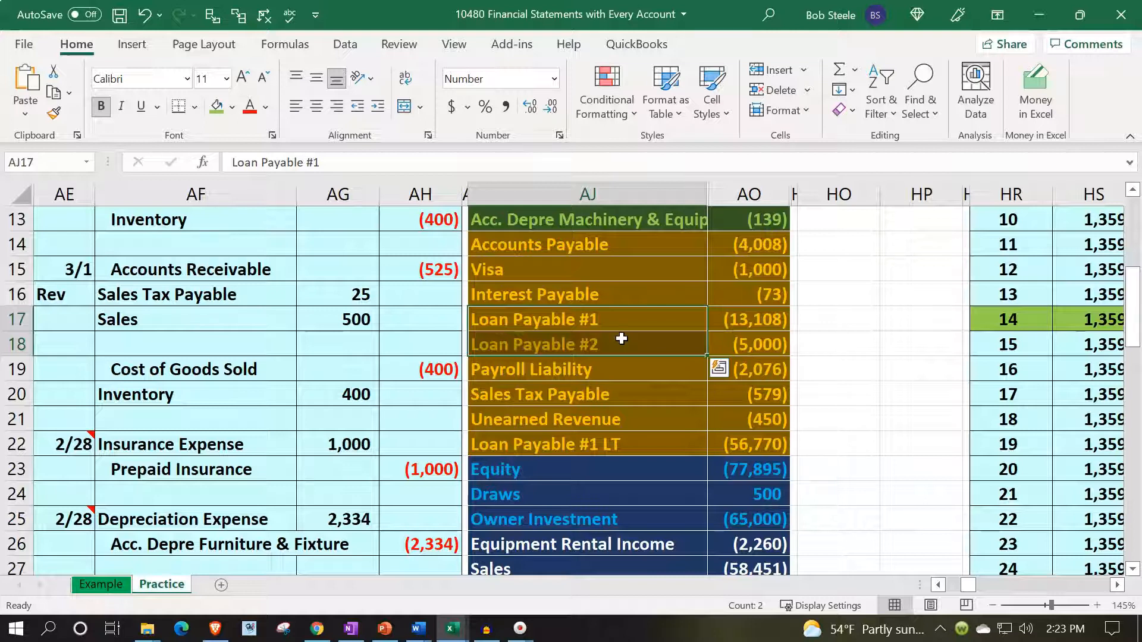
scroll(621, 338, "up", 4)
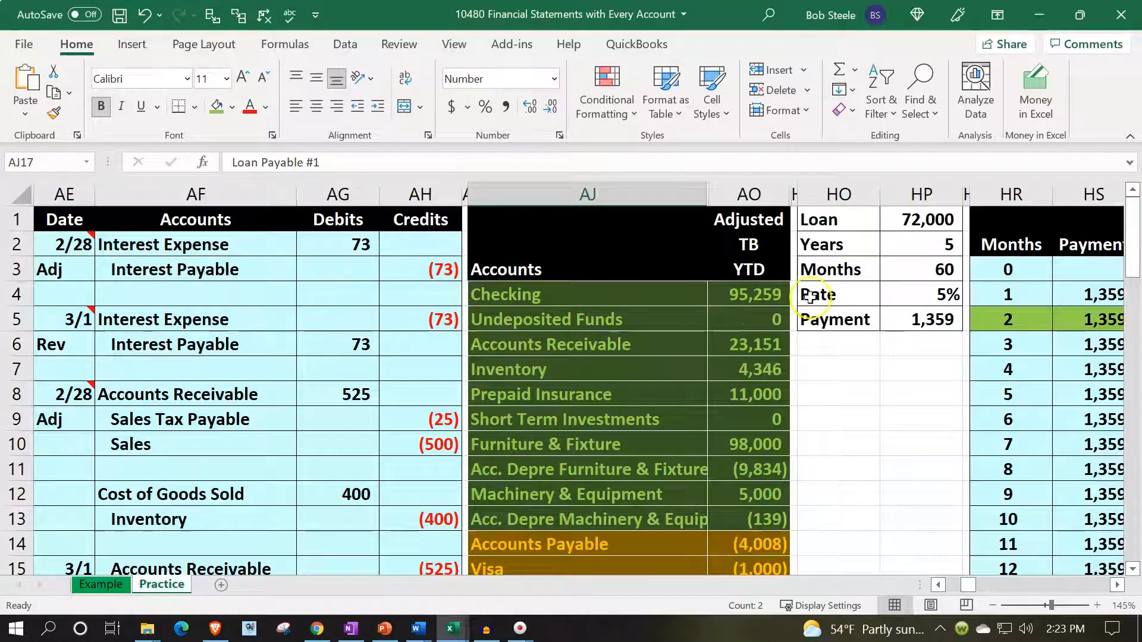
left_click(834, 195)
left_click_drag(834, 195, 759, 208)
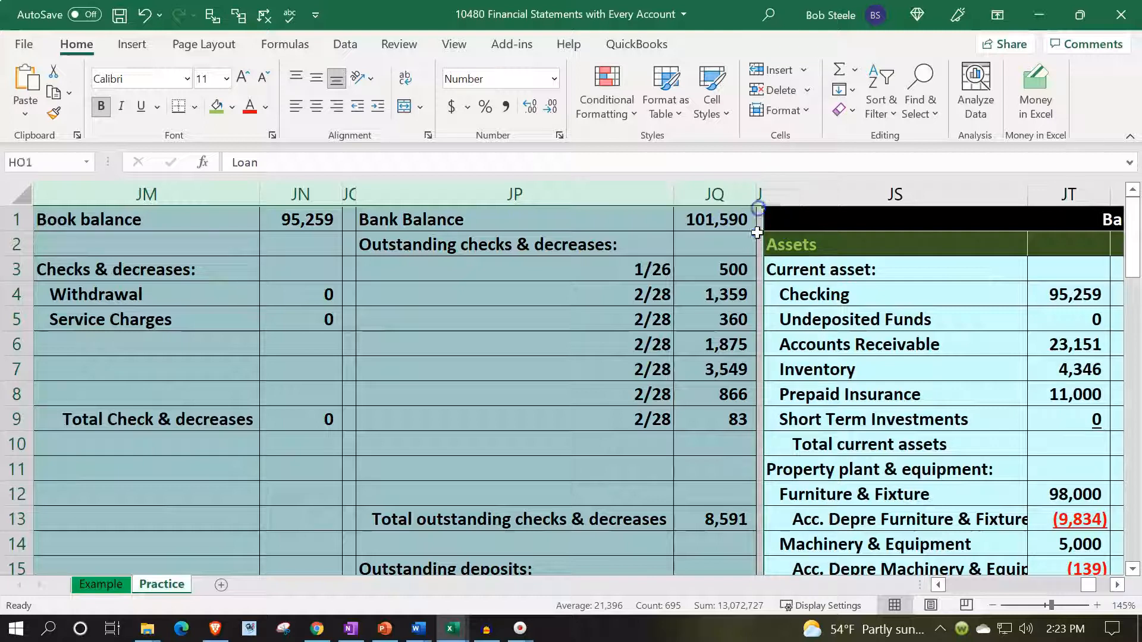
right_click(601, 362)
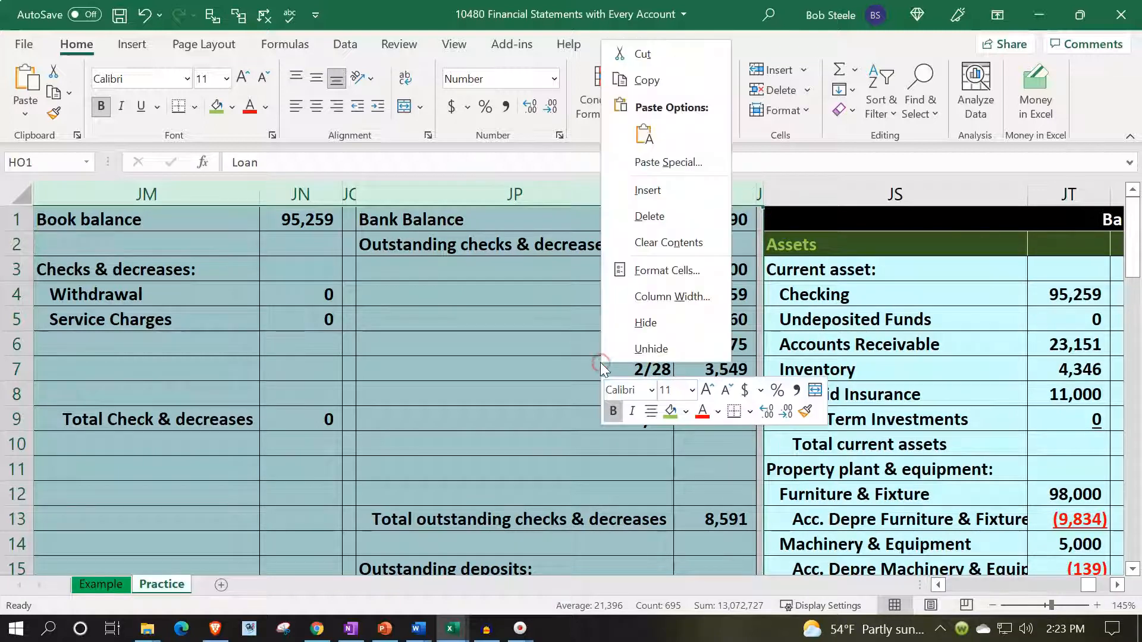
left_click(640, 321)
left_click_drag(619, 325, 614, 336)
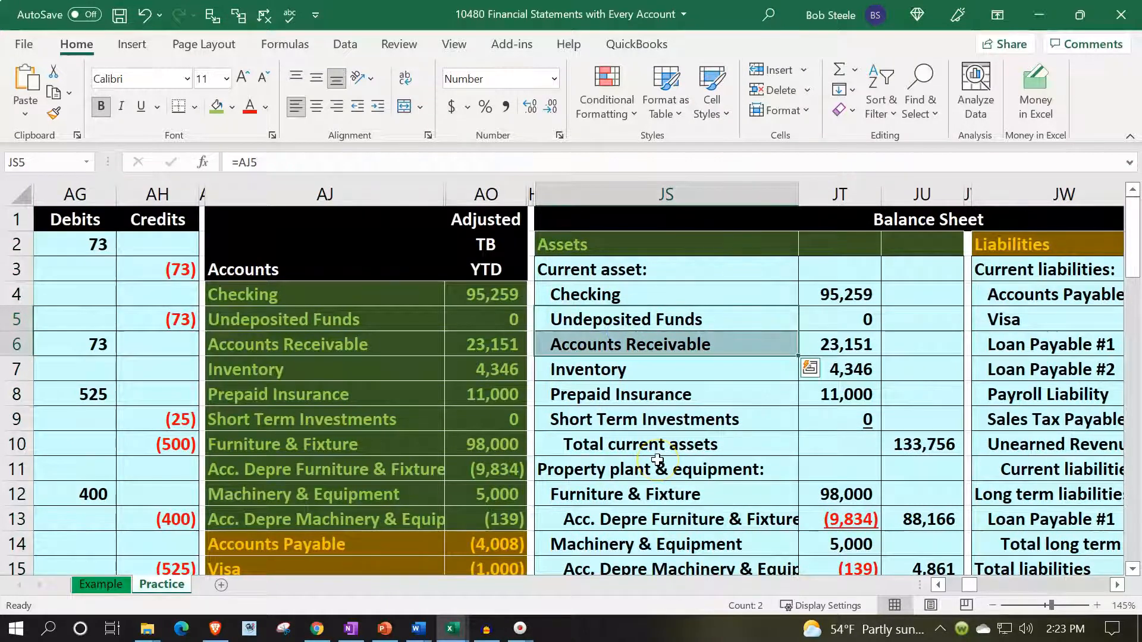
- Look over the balance sheet, income statement and statement of equity across row 5, as far as the second balance sheet's liabilities
key("Right")
key("Right")
key("Right")
key("Right")
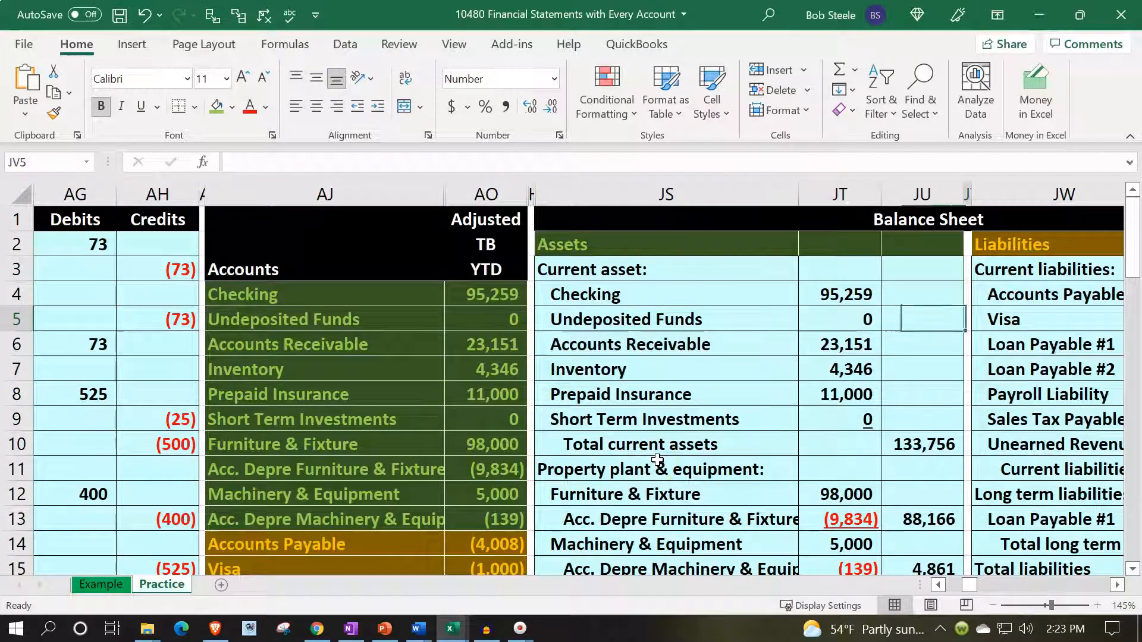
key("Right")
key("Right")
key("Right")
key("Right")
key("Right")
key("Right")
key("Right")
key("Right")
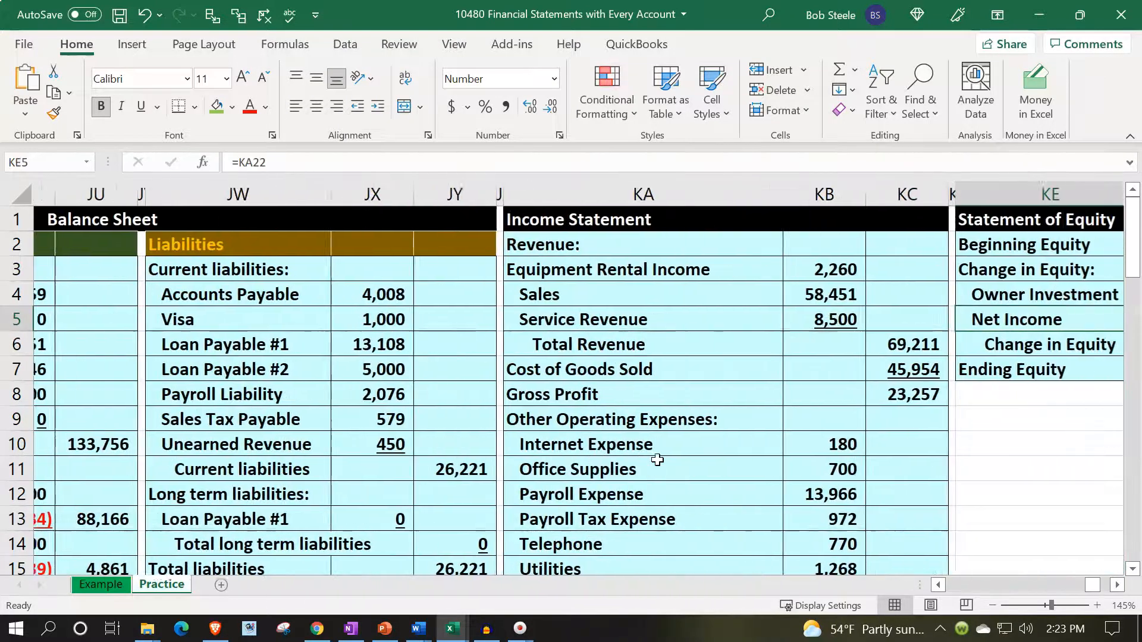
key("Right")
key("Right")
key("Right")
key("Right")
key("Right")
key("Right")
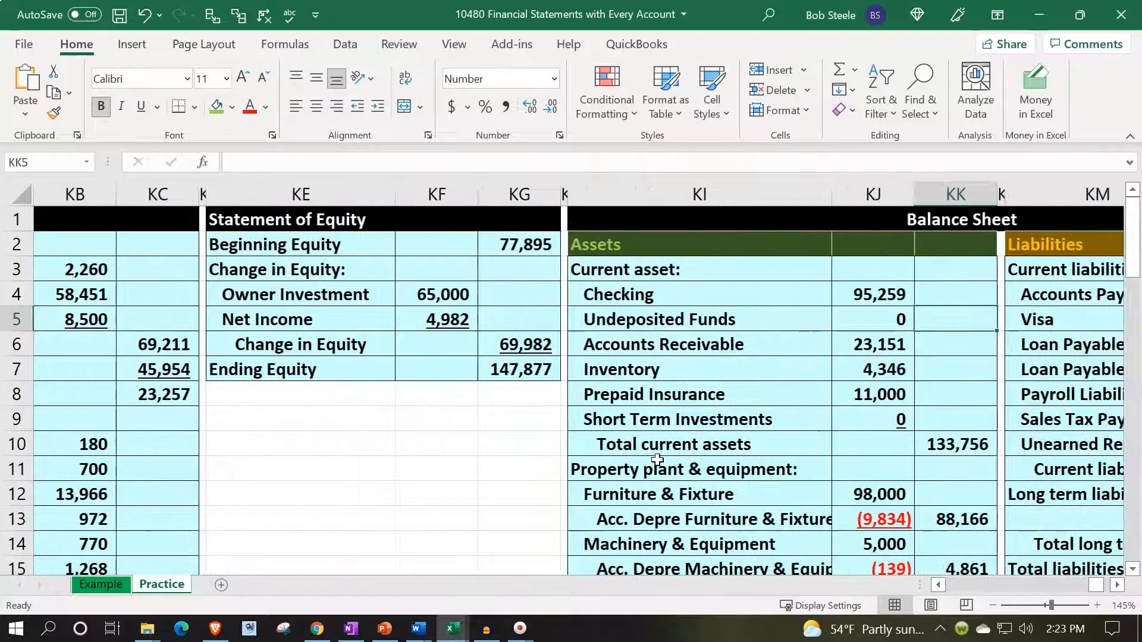
key("Right")
key("Right")
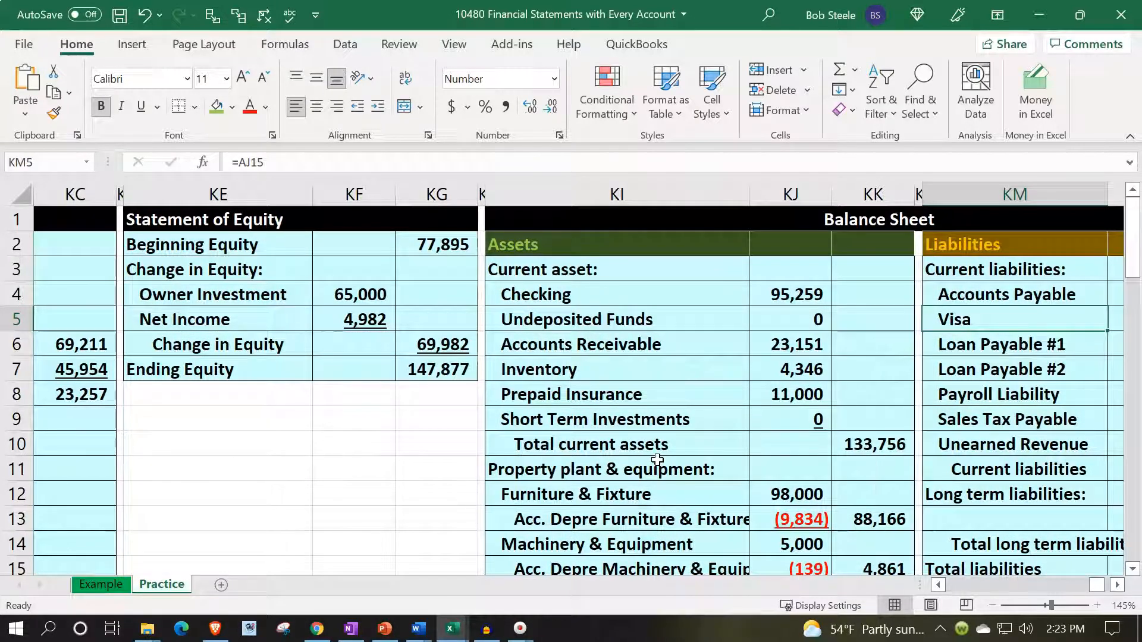
key("Right")
key("Right")
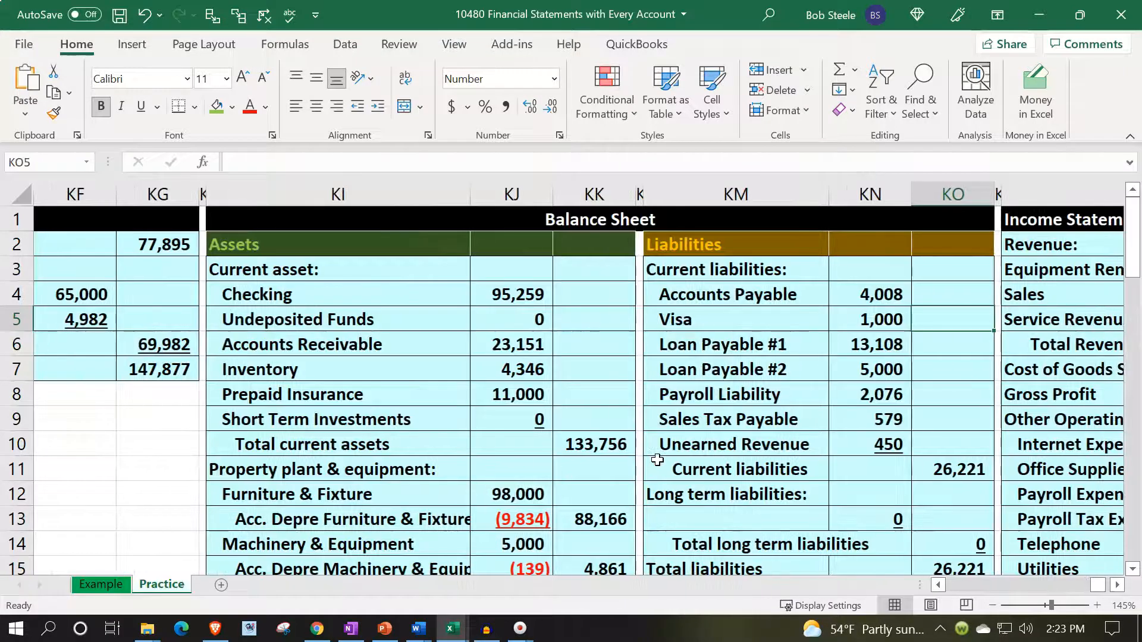
key("Right")
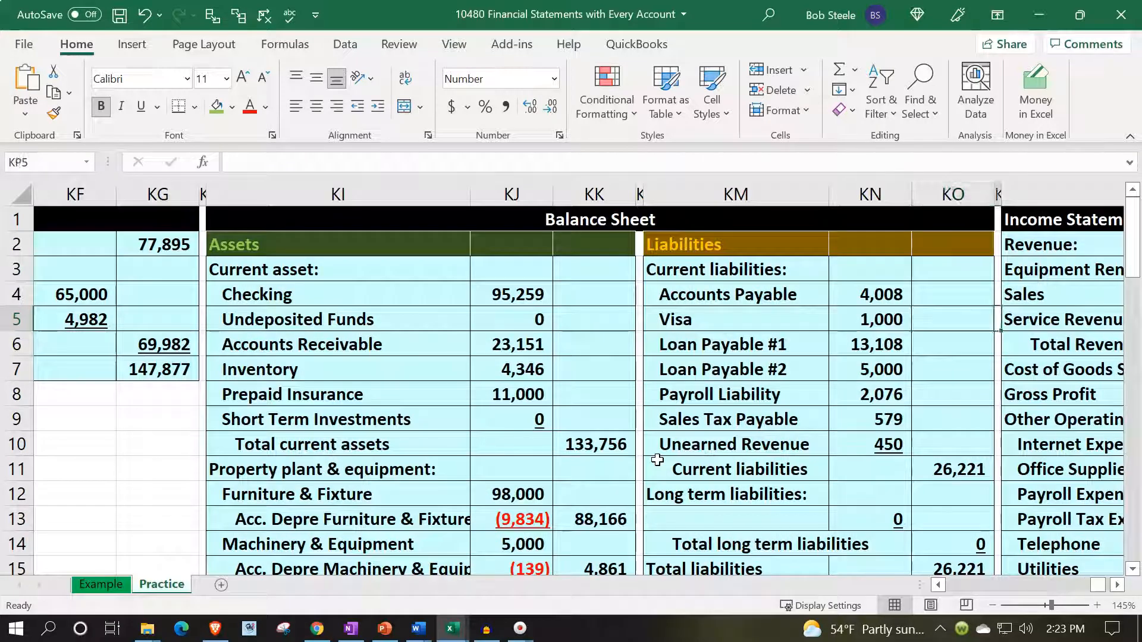
- Go back to the adjusted trial balance and compare its accounts with the first balance sheet's assets
key("Left")
key("Left")
key("Left")
key("Left")
key("Left")
key("Left")
key("Left")
key("Left")
key("Left")
key("Left")
key("Left")
key("Left")
key("Left")
key("Left")
key("Left")
key("Left")
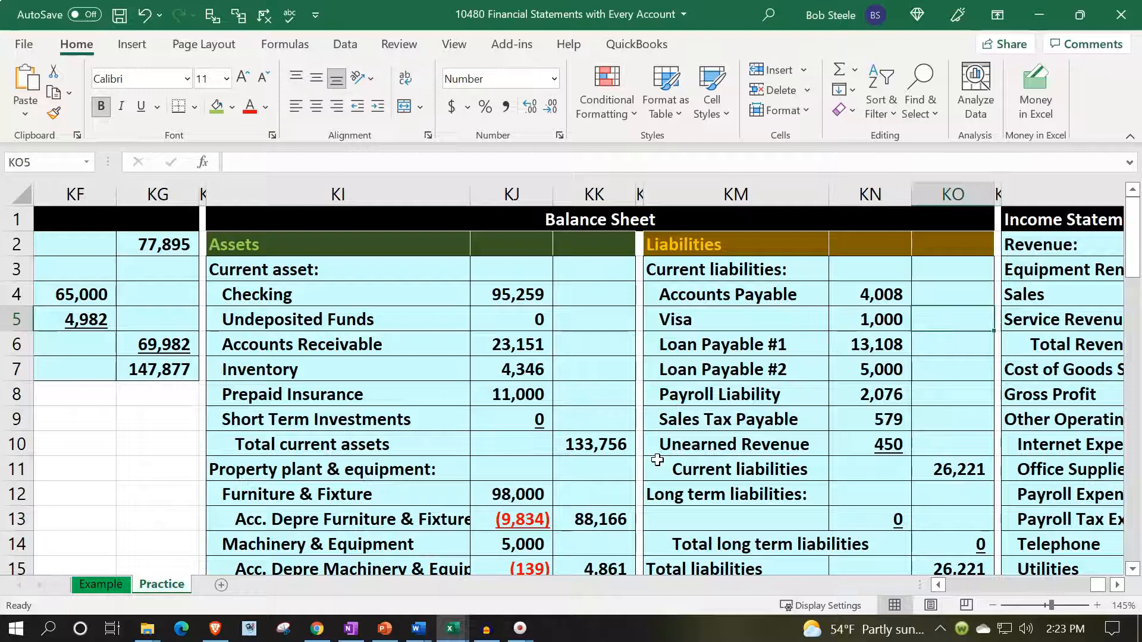
key("Left")
key("Left")
key("Left")
key("Left")
key("Left")
key("Left")
key("Left")
key("Left")
key("Left")
key("Left")
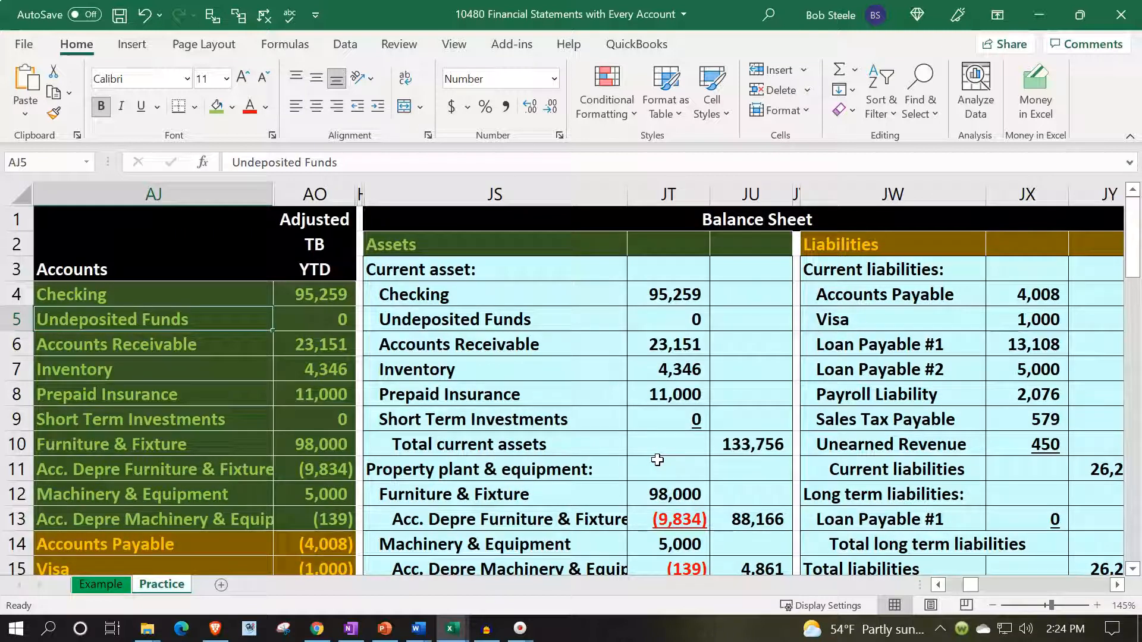
key("Right")
key("Right")
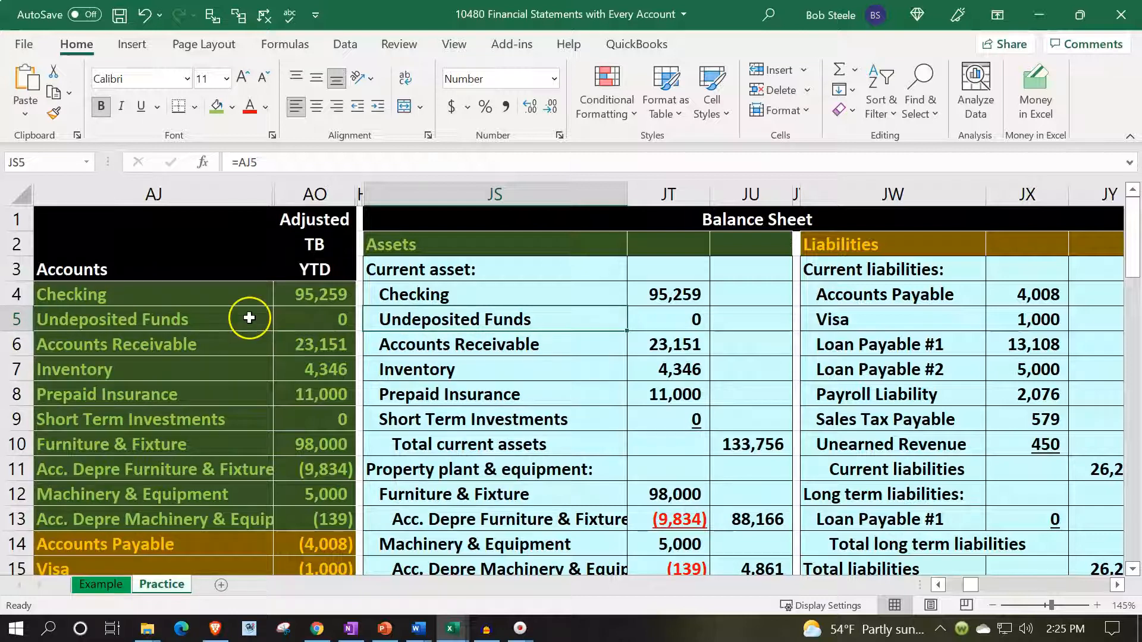
- Trace the precedents and dependents of the adjusted Checking balance in AO4
left_click(303, 297)
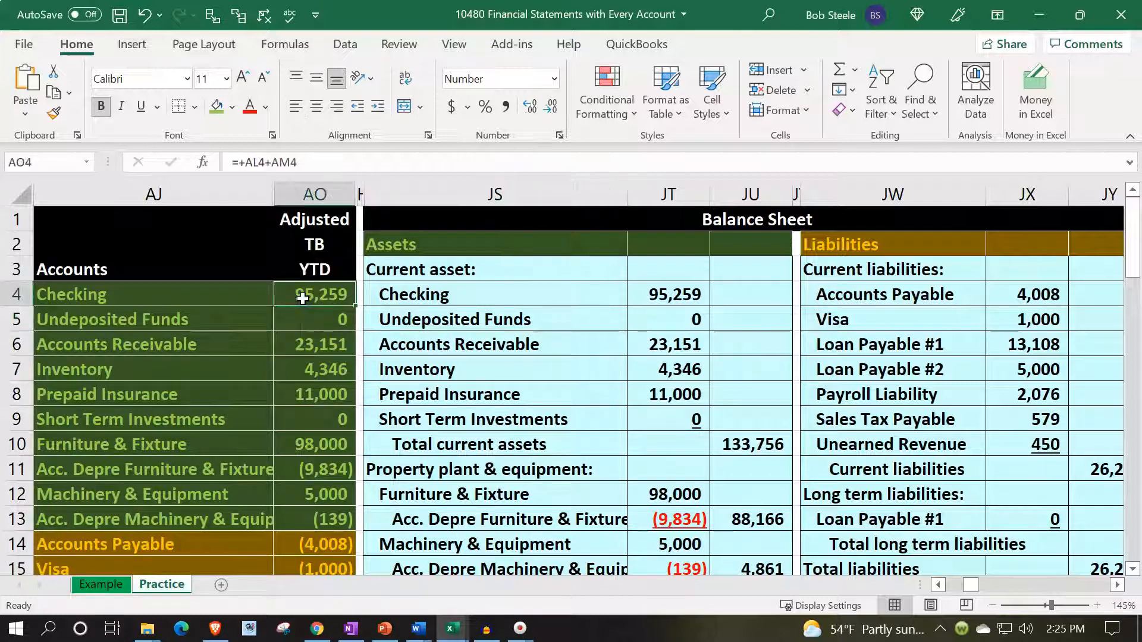
left_click(211, 15)
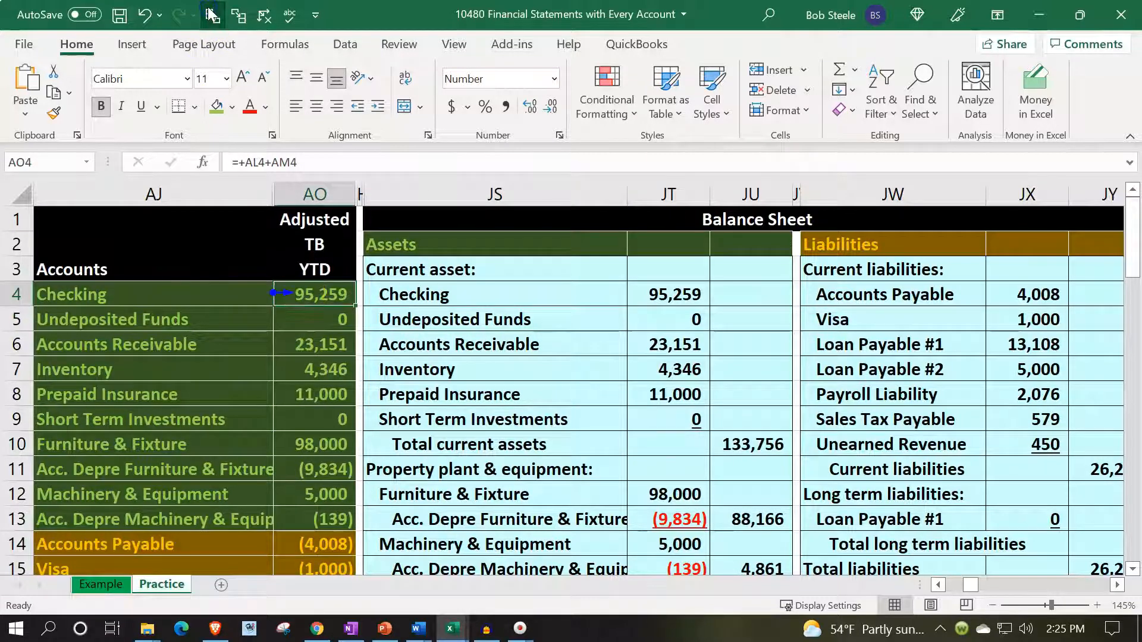
left_click(239, 14)
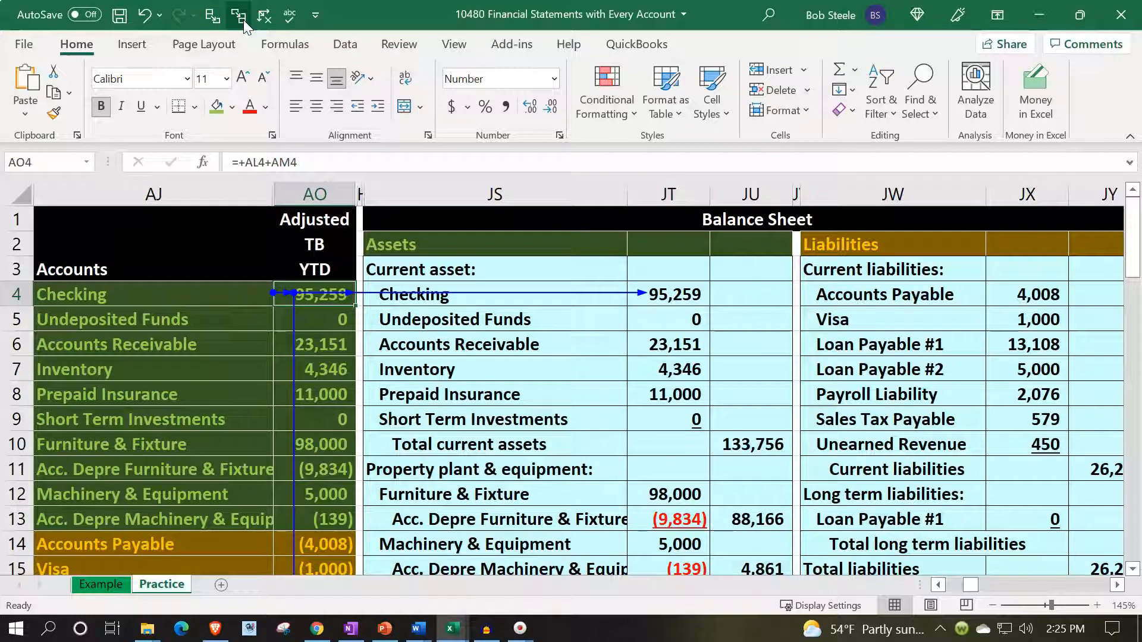
- Locate the formula auditing commands and view the Quick Access Toolbar option for Trace Precedents
left_click(345, 44)
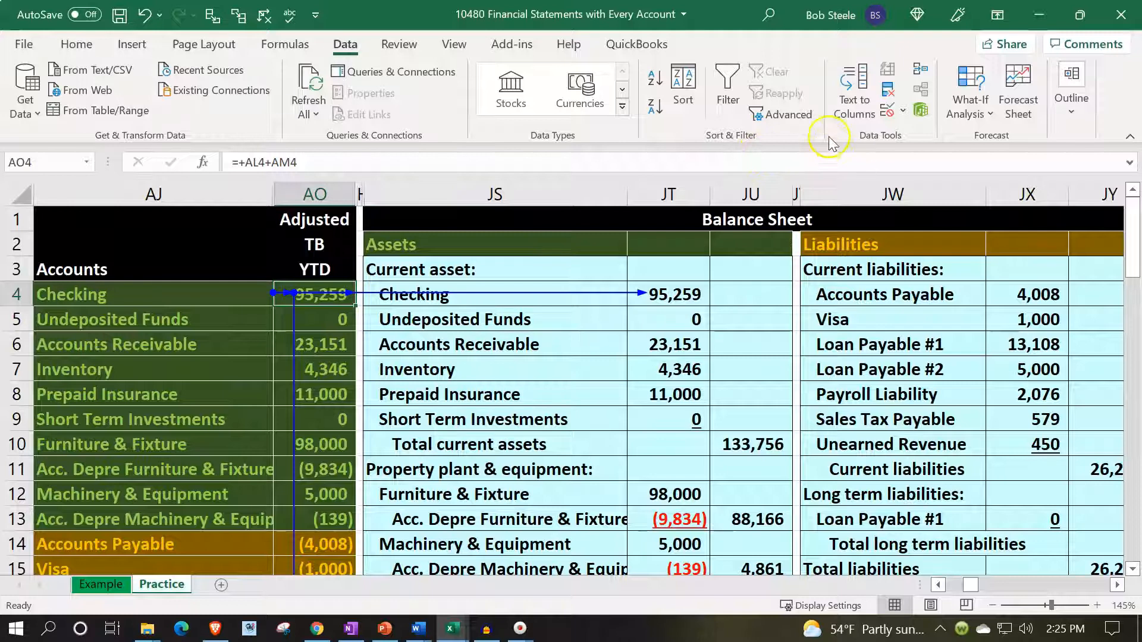
left_click(277, 47)
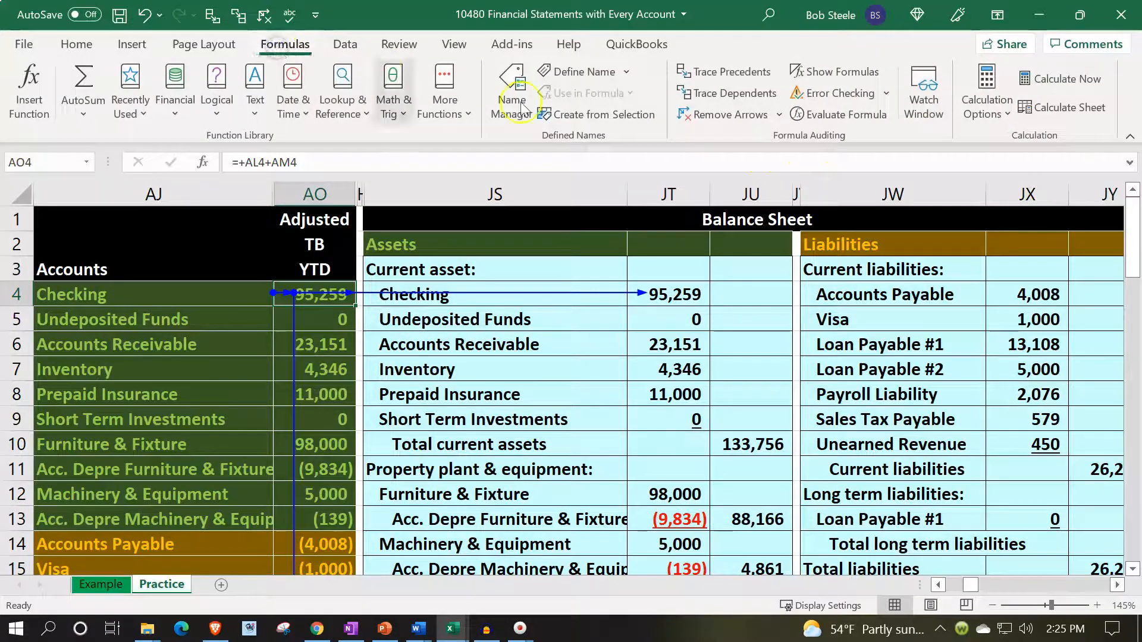
right_click(717, 76)
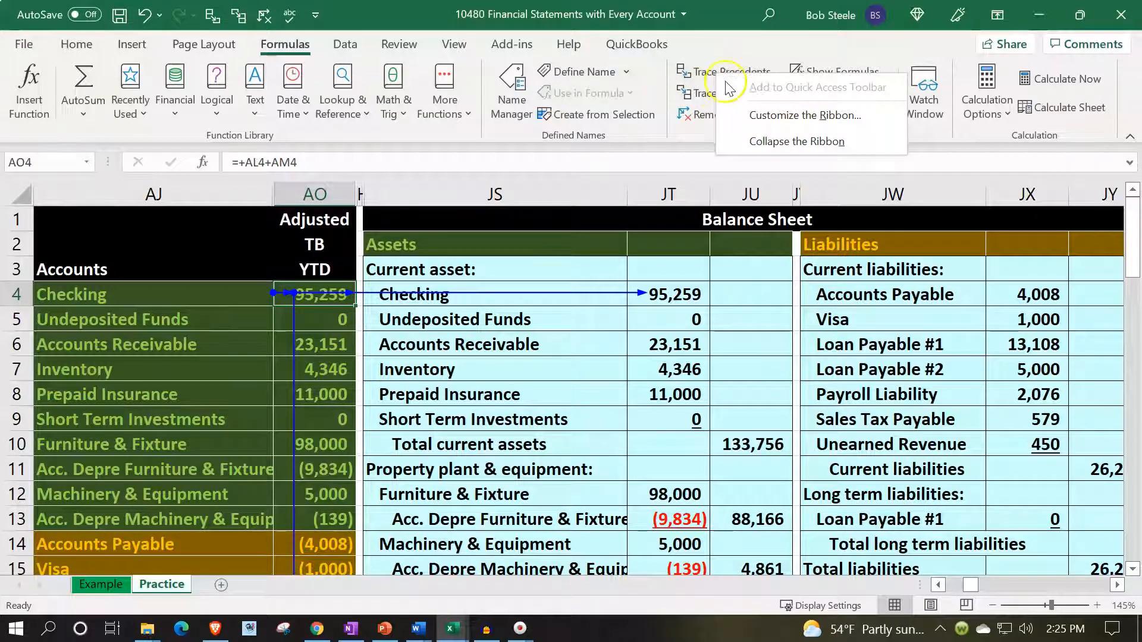
left_click(74, 44)
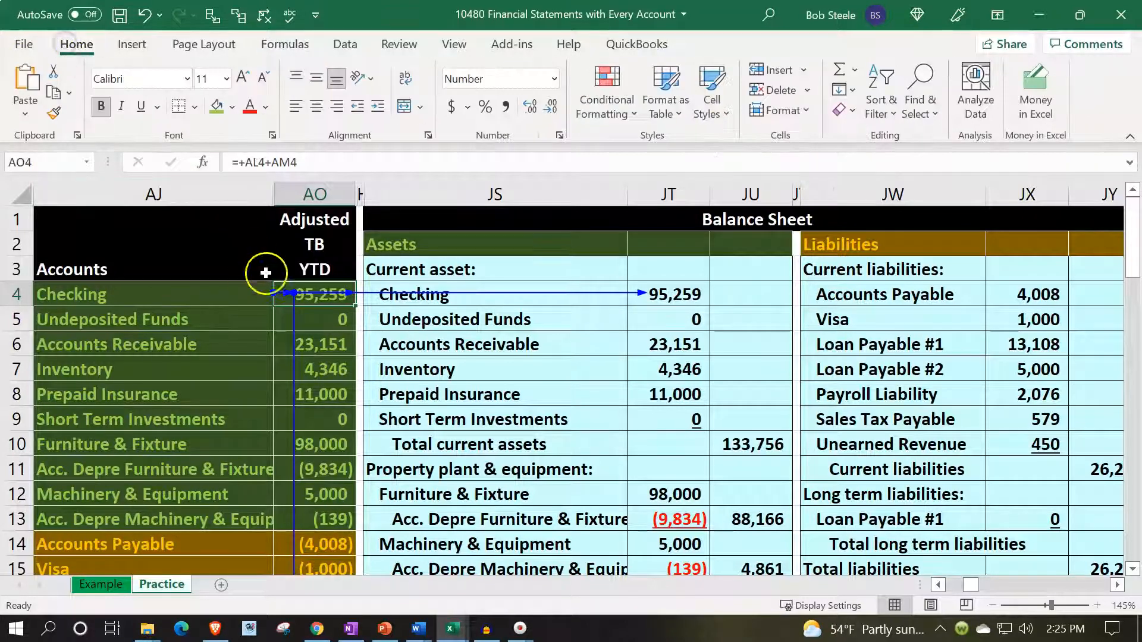
- Trace the dependents of Undeposited Funds in AO5, and the precedents and dependents of Accounts Receivable in AO6
left_click(318, 320)
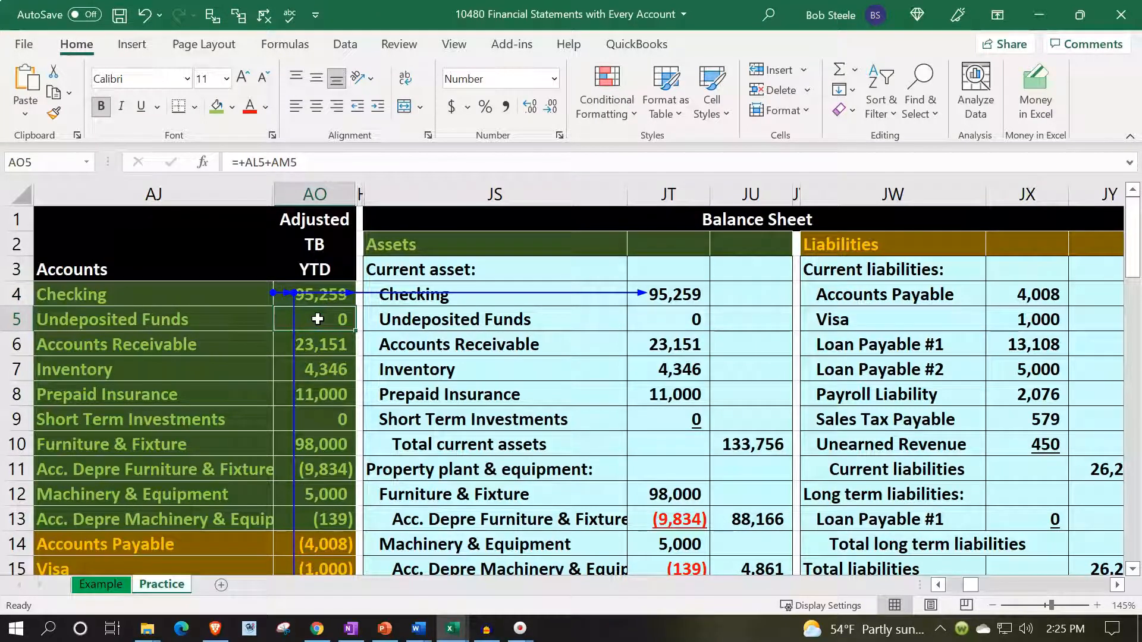
left_click(240, 17)
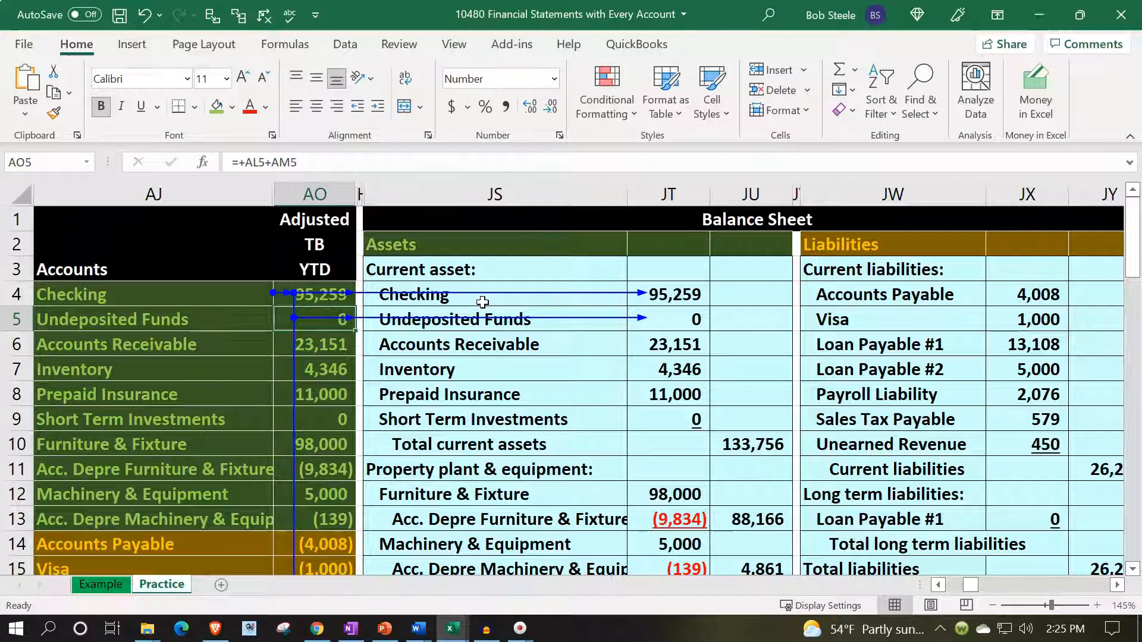
left_click(337, 347)
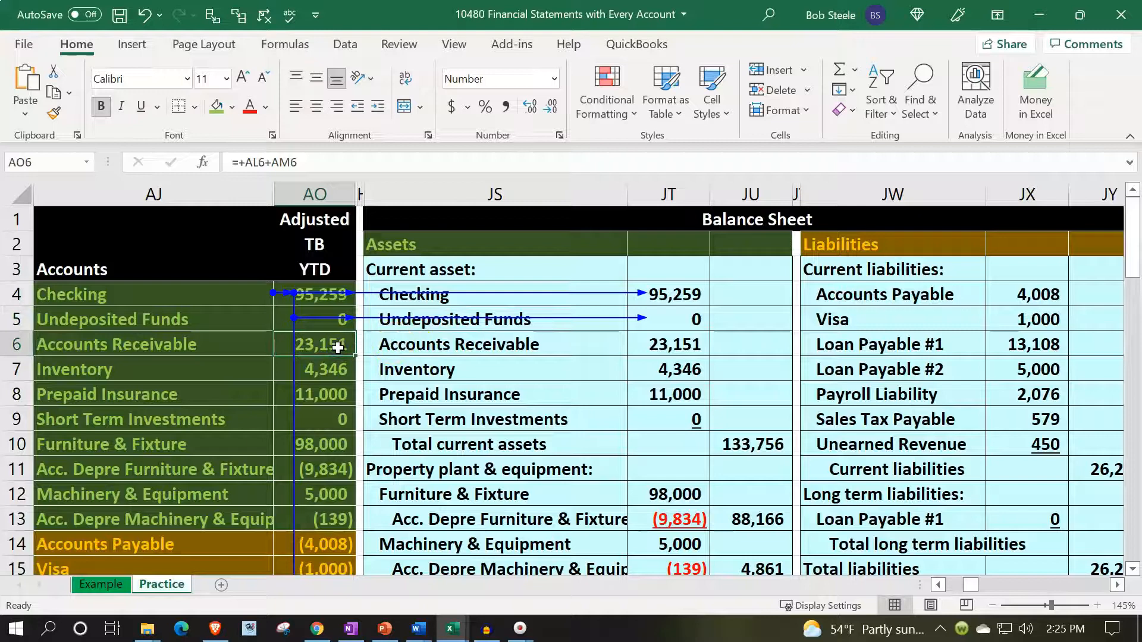
left_click(213, 18)
left_click(237, 19)
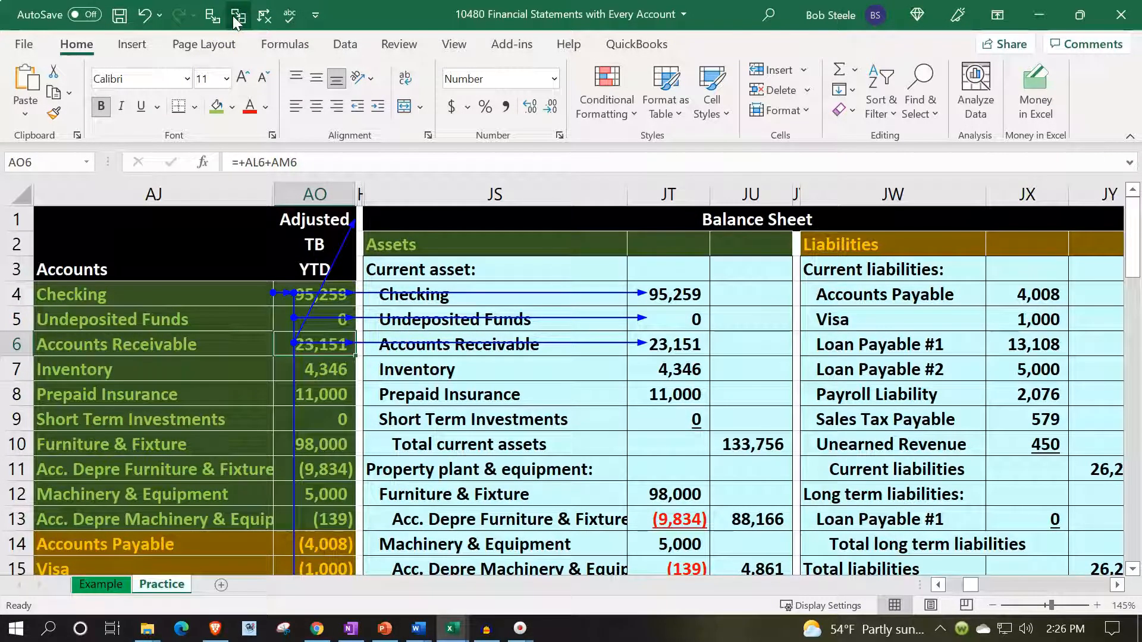
key("Down")
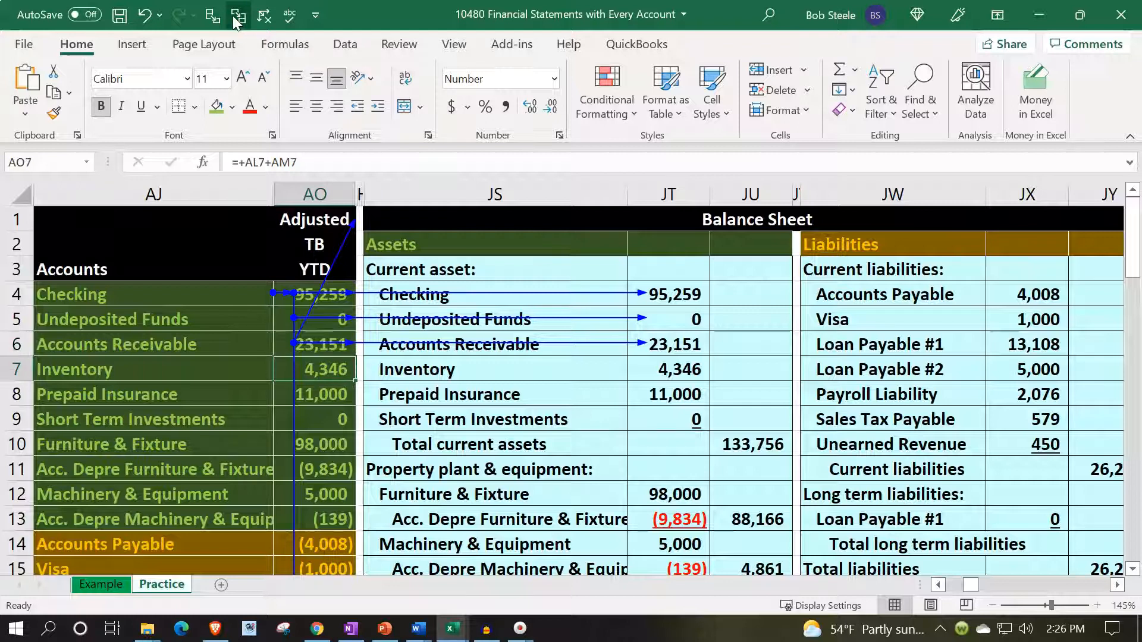
- Trace the dependents of Inventory, Prepaid Insurance, Short Term Investments and Furniture & Fixture in AO7 through AO10
left_click(237, 19)
key("Down")
left_click(237, 19)
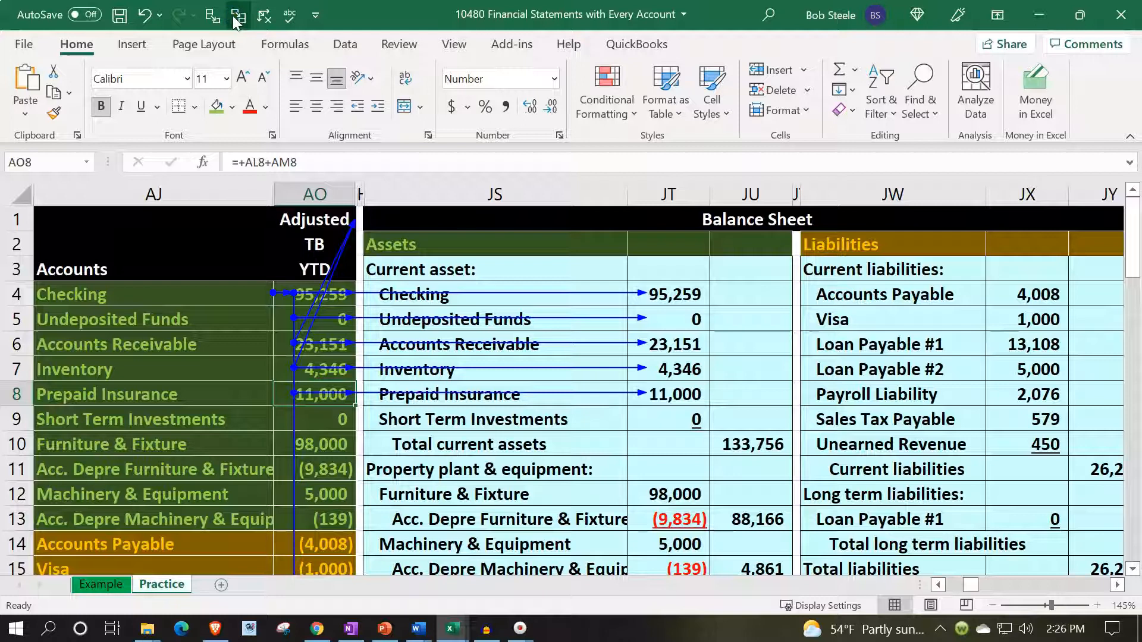
key("Down")
left_click(236, 20)
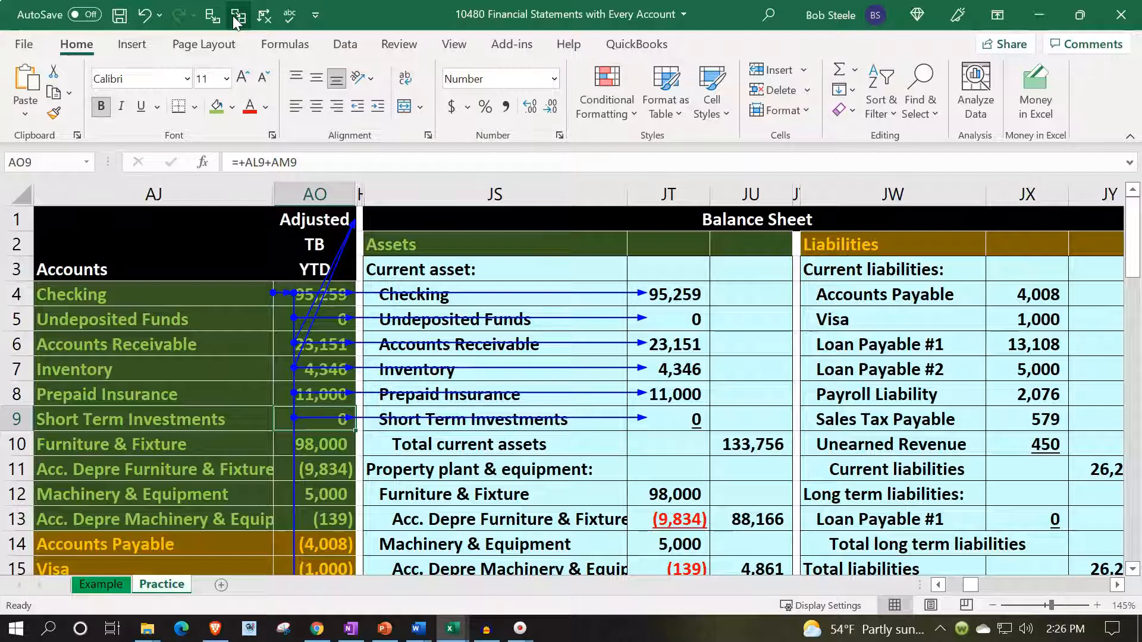
key("Down")
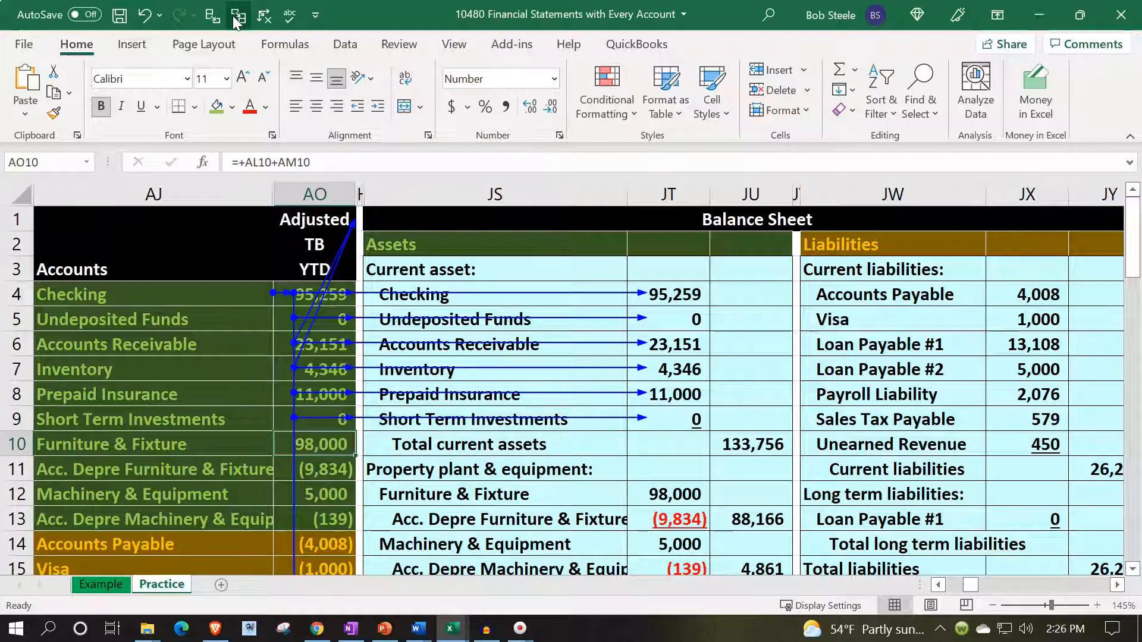
left_click(236, 19)
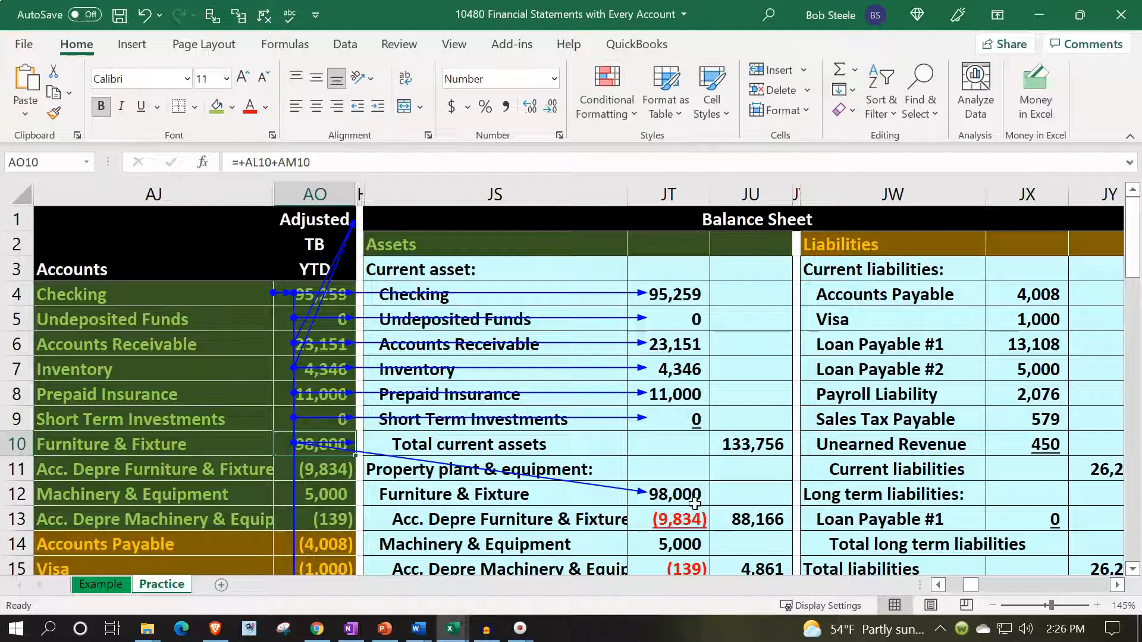
- Compare Furniture & Fixture and its accumulated depreciation with the balance sheet lines, and inspect the net formula in JU13
scroll(695, 504, "down", 1)
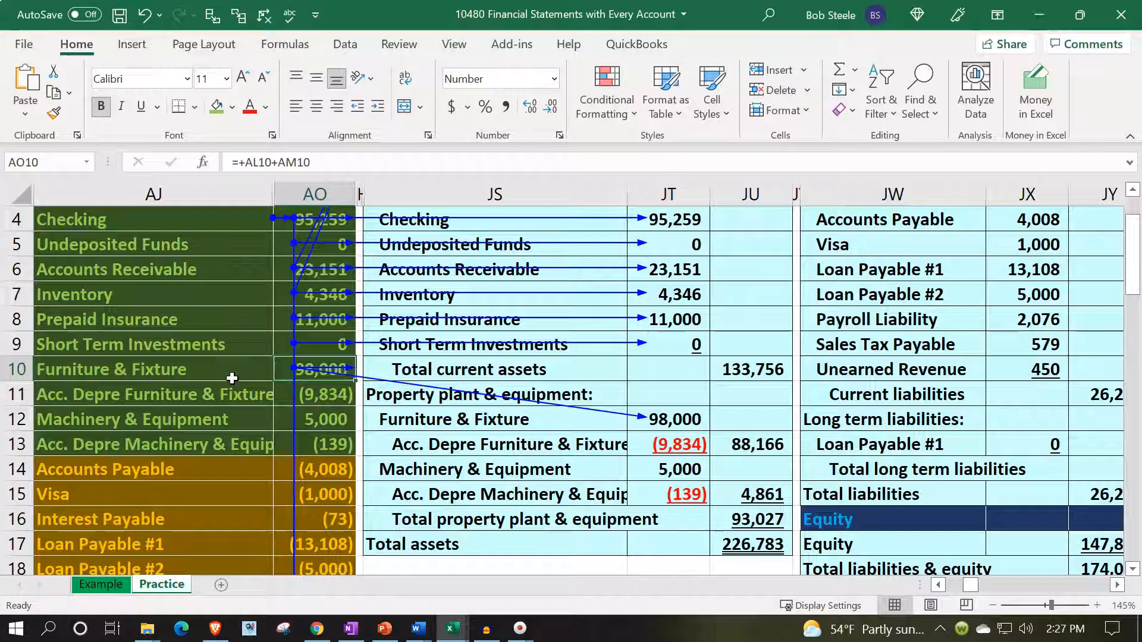
left_click(220, 395)
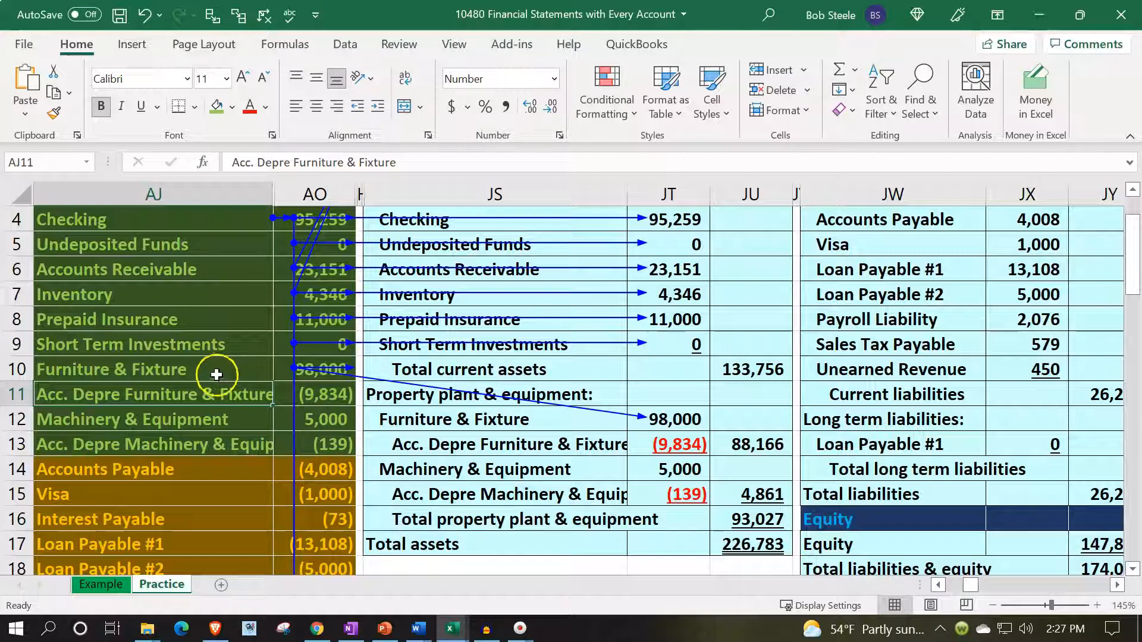
left_click(216, 375)
left_click(210, 386)
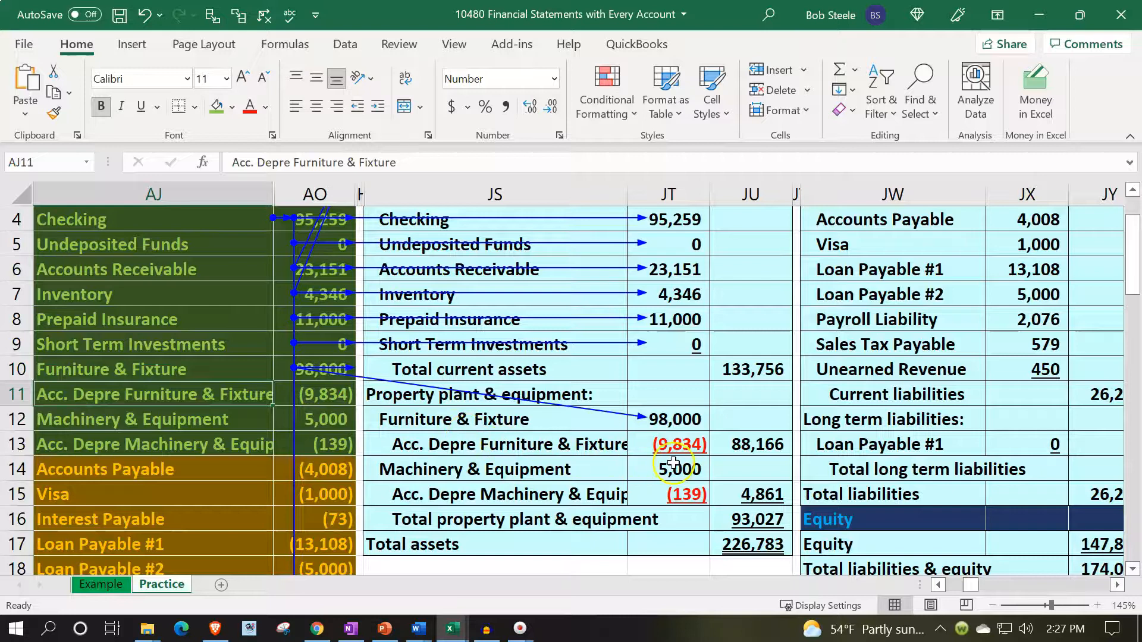
left_click_drag(677, 422, 681, 451)
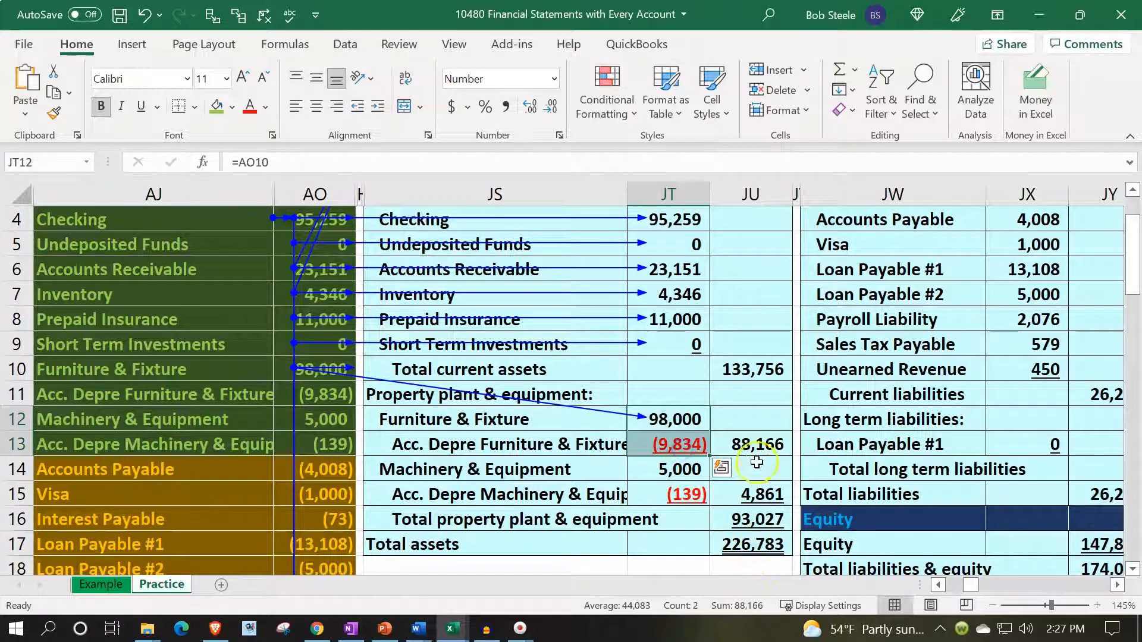
left_click(755, 445)
double_click(756, 445)
key("Return")
left_click(756, 445)
- Trace the dependents of both accumulated depreciation accounts and Machinery & Equipment in AO11 through AO13
left_click(310, 395)
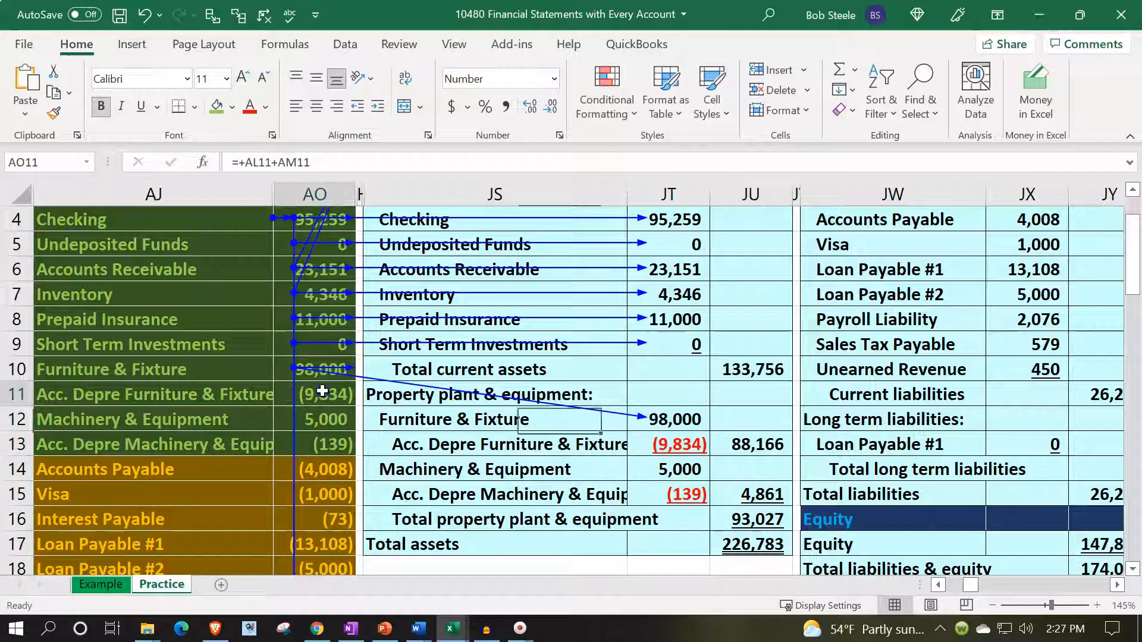
left_click(238, 16)
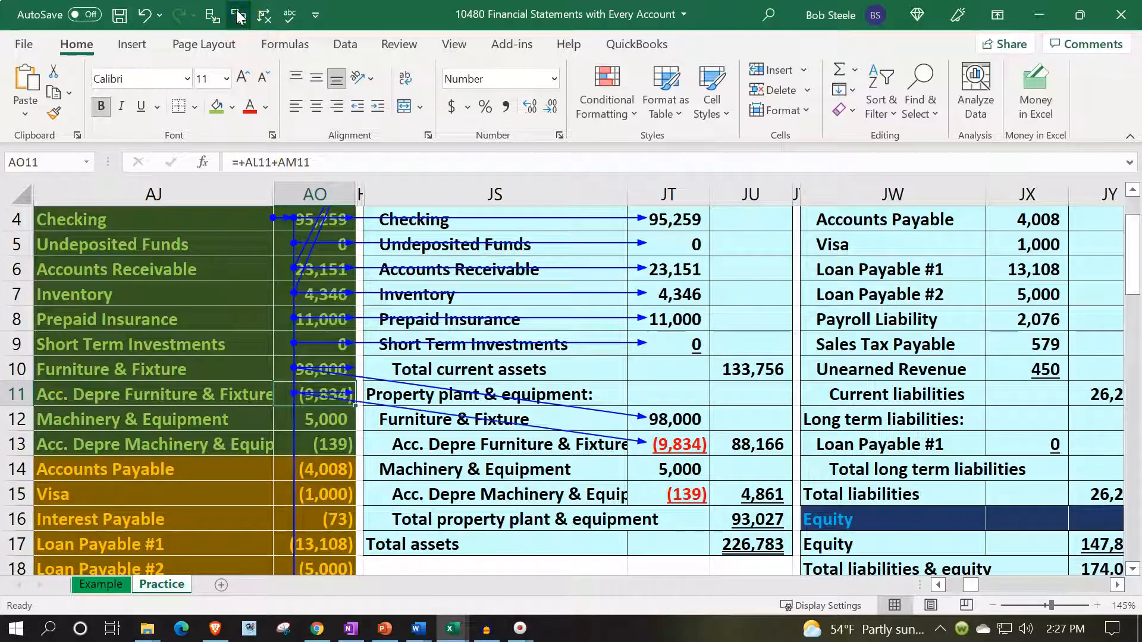
key("Down")
left_click(238, 16)
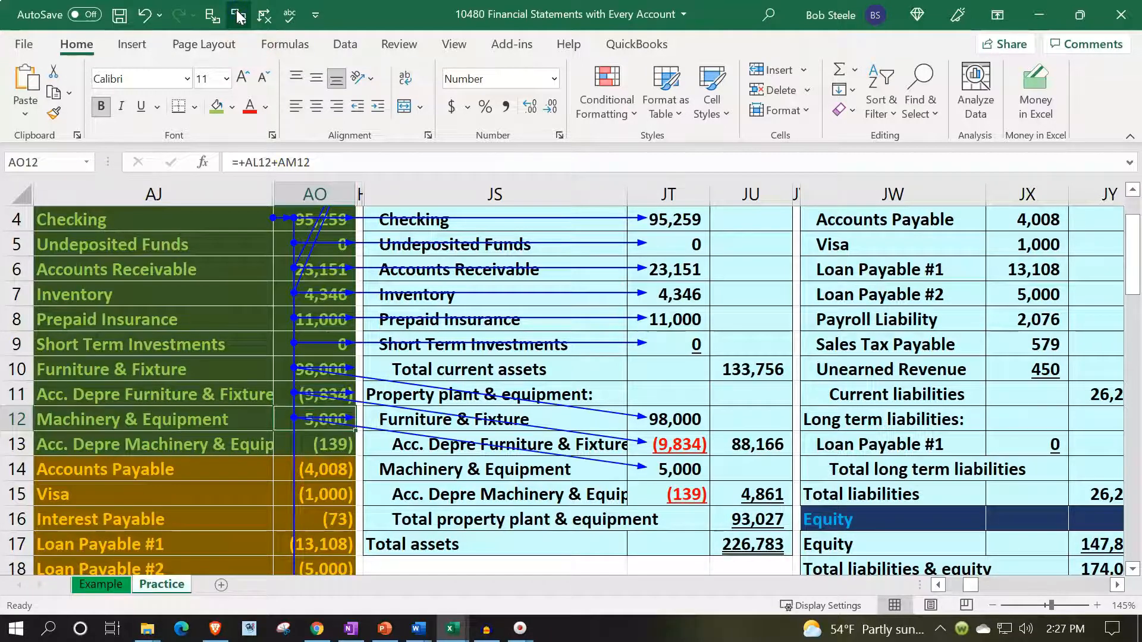
key("Down")
left_click(238, 15)
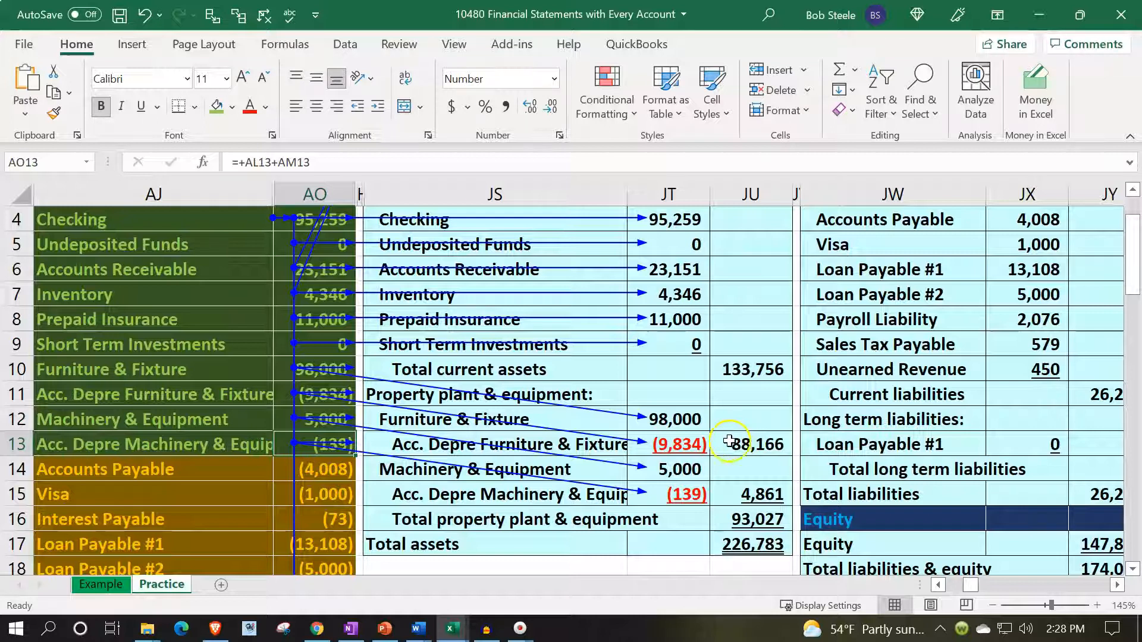
- Review the formulas behind the net equipment amounts, total property plant & equipment and total assets in column JU
double_click(735, 445)
key("Return")
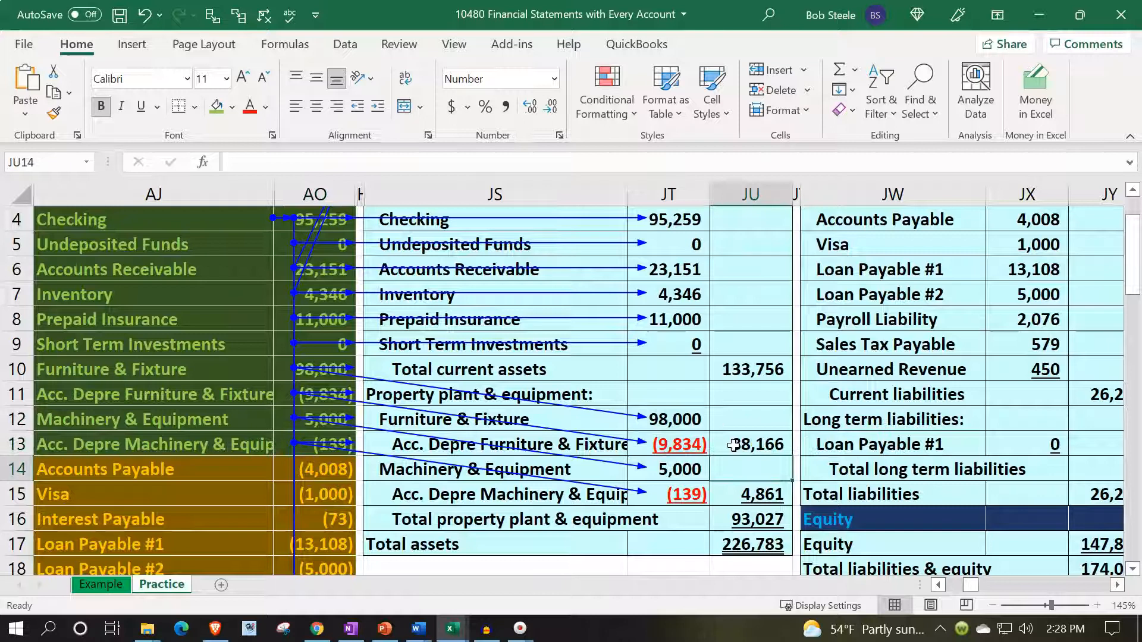
double_click(755, 495)
key("Return")
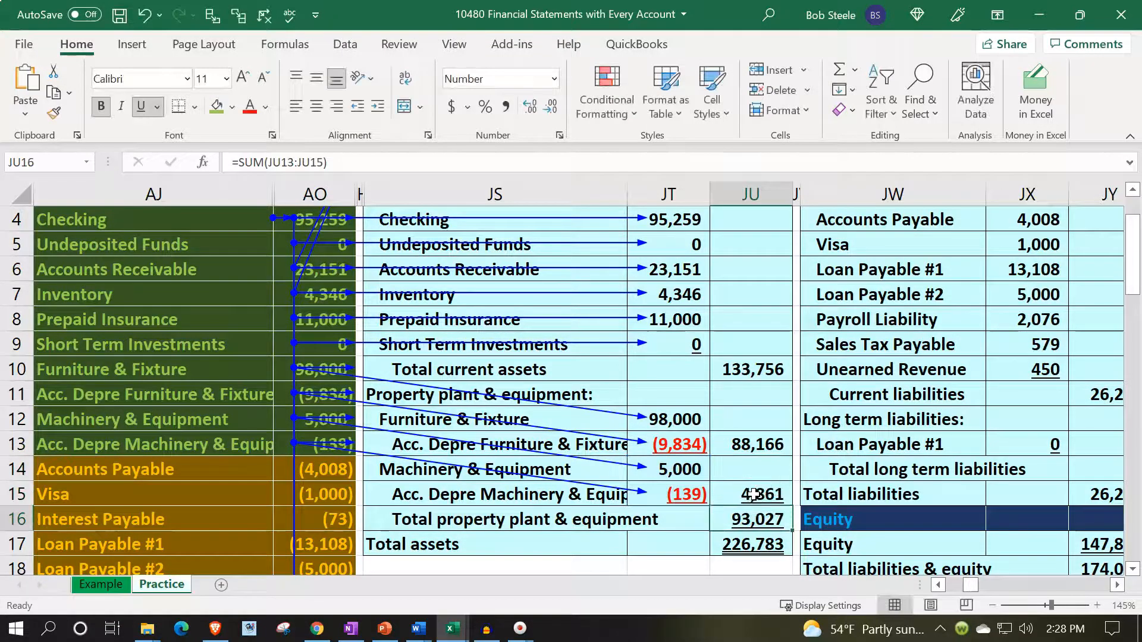
double_click(760, 518)
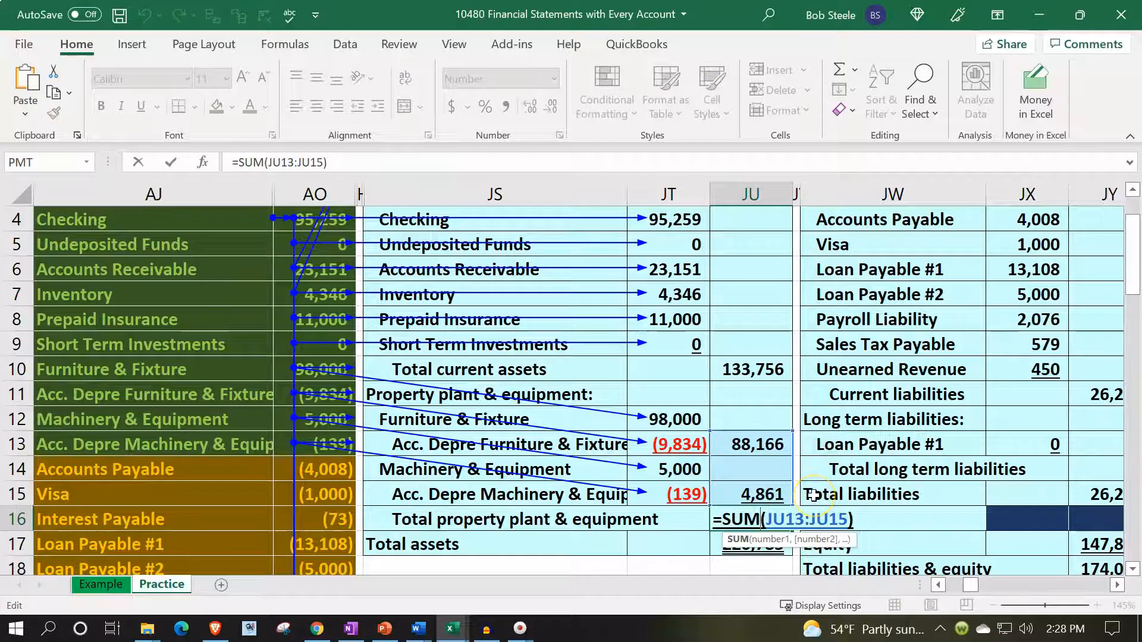
key("Return")
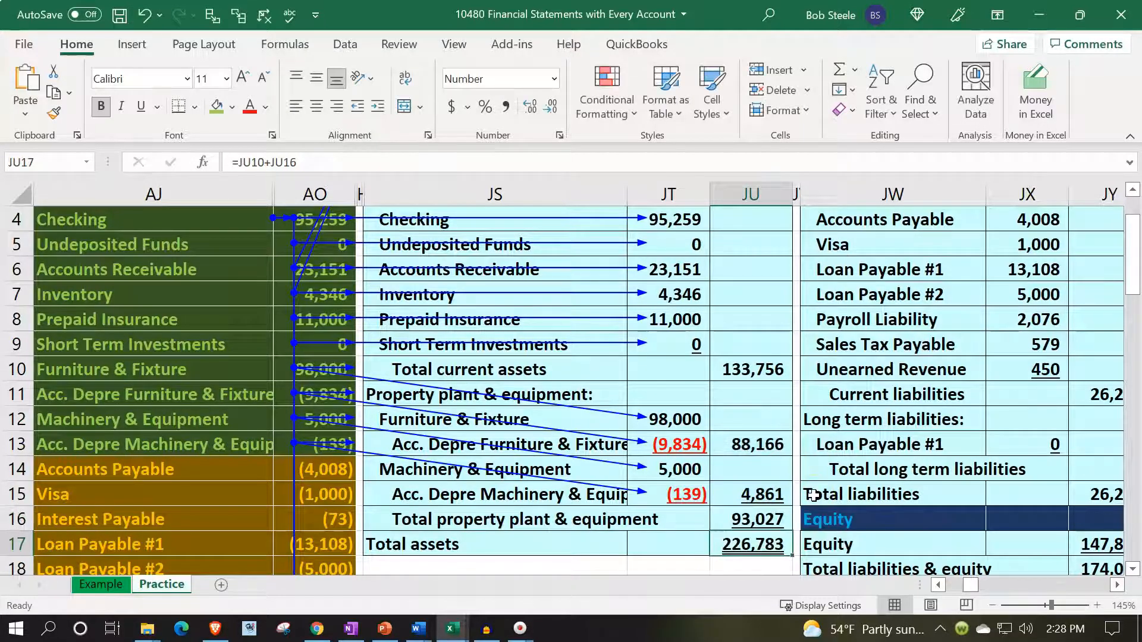
double_click(763, 541)
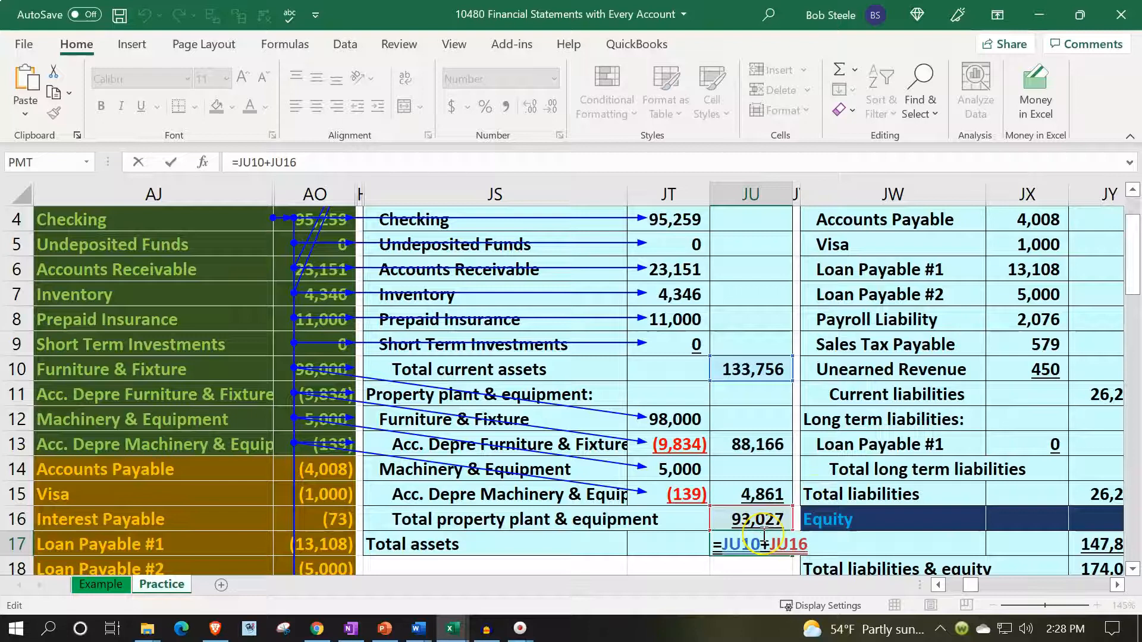
key("Return")
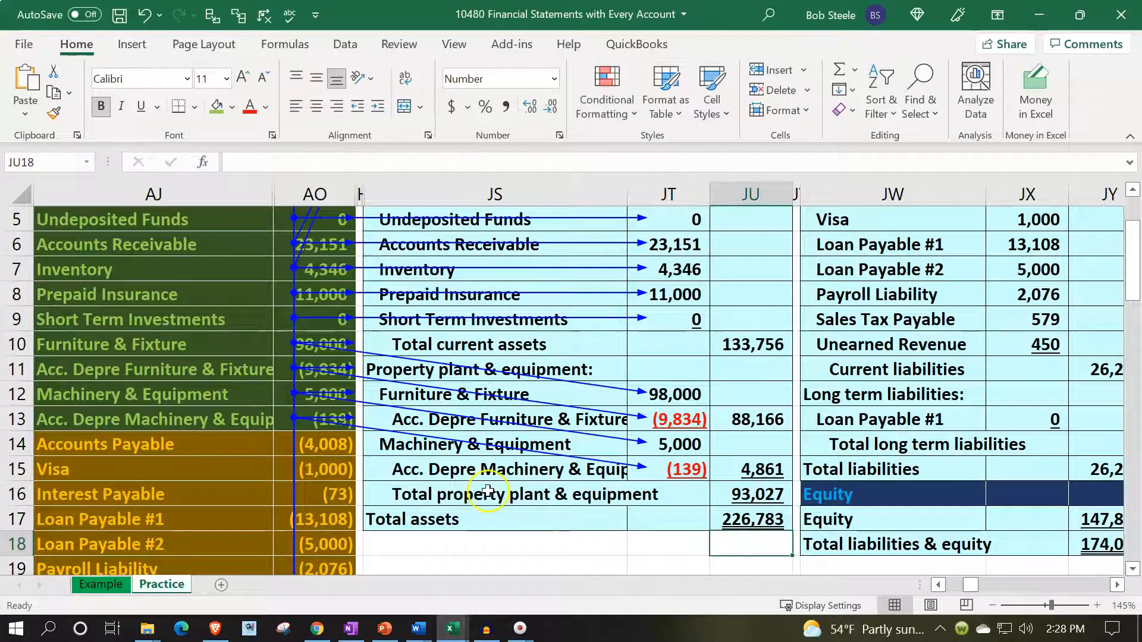
- Check the sums of AO4:AO9, AO10:AO13 and AO4:AO13 against the balance sheet's current, fixed and total assets
scroll(486, 488, "up", 1)
scroll(486, 488, "up", 1)
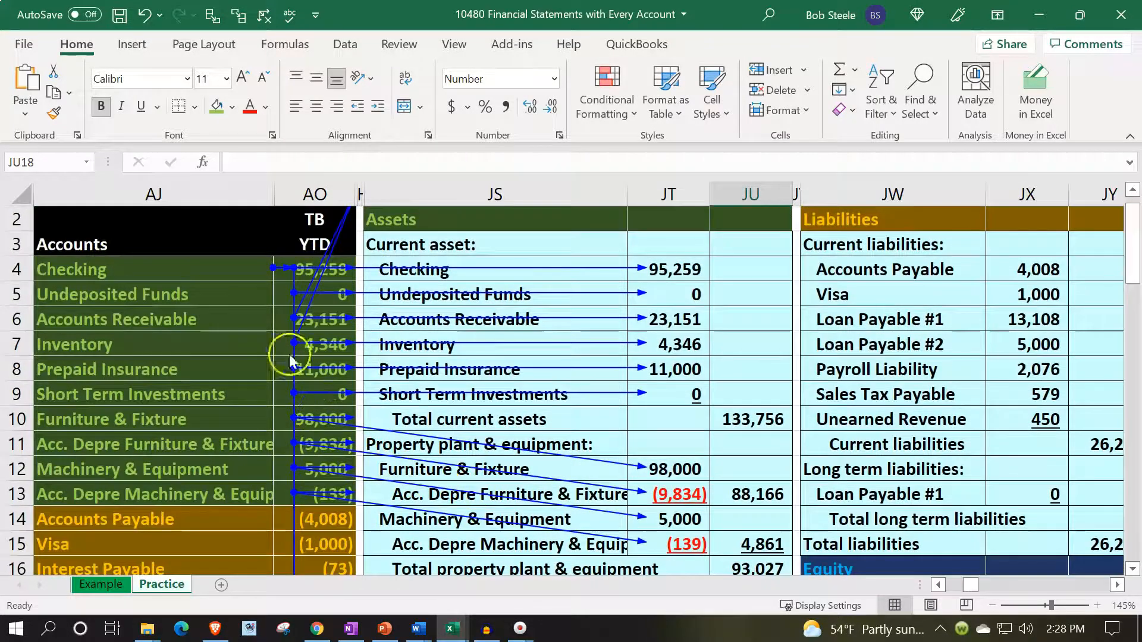
left_click(278, 275)
left_click_drag(278, 275, 278, 381)
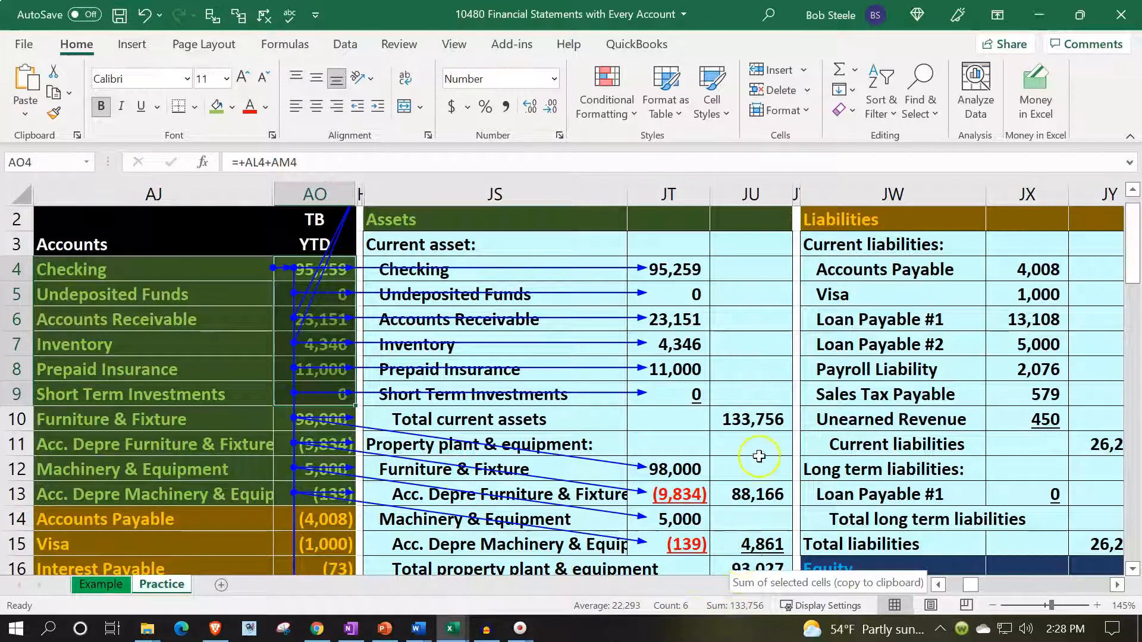
left_click_drag(275, 418, 275, 494)
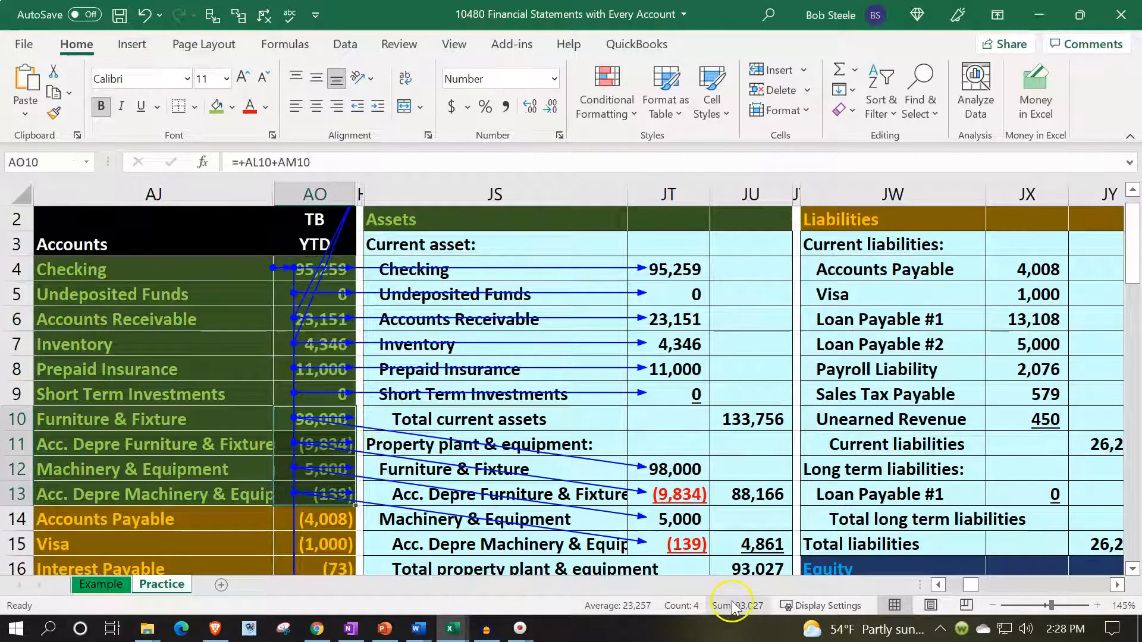
scroll(735, 531, "down", 1)
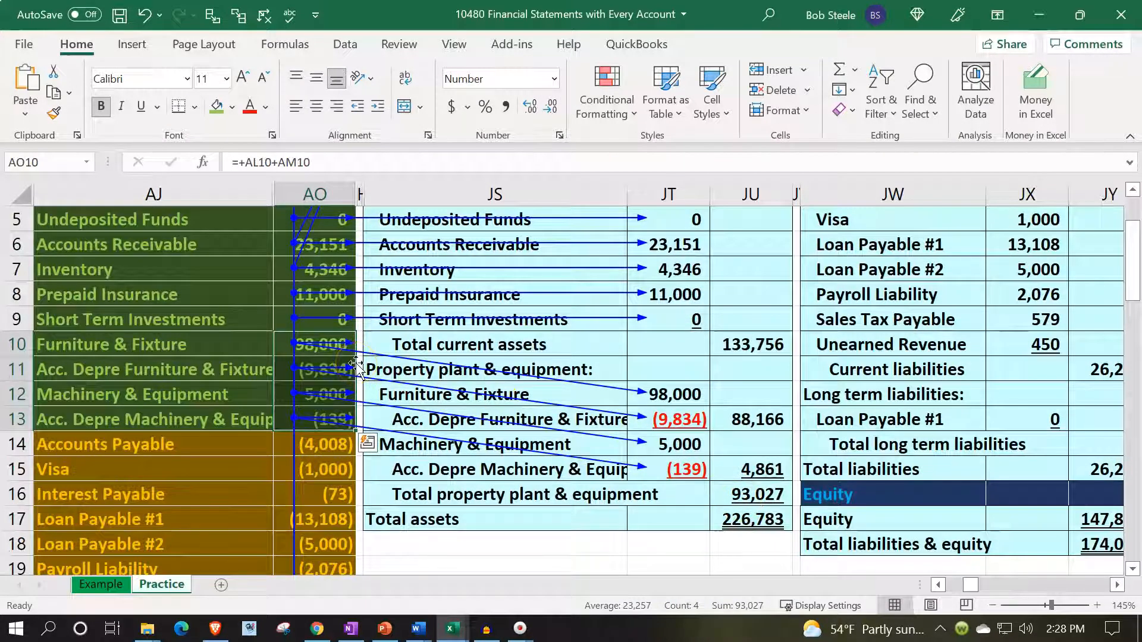
left_click(199, 320)
scroll(200, 308, "up", 1)
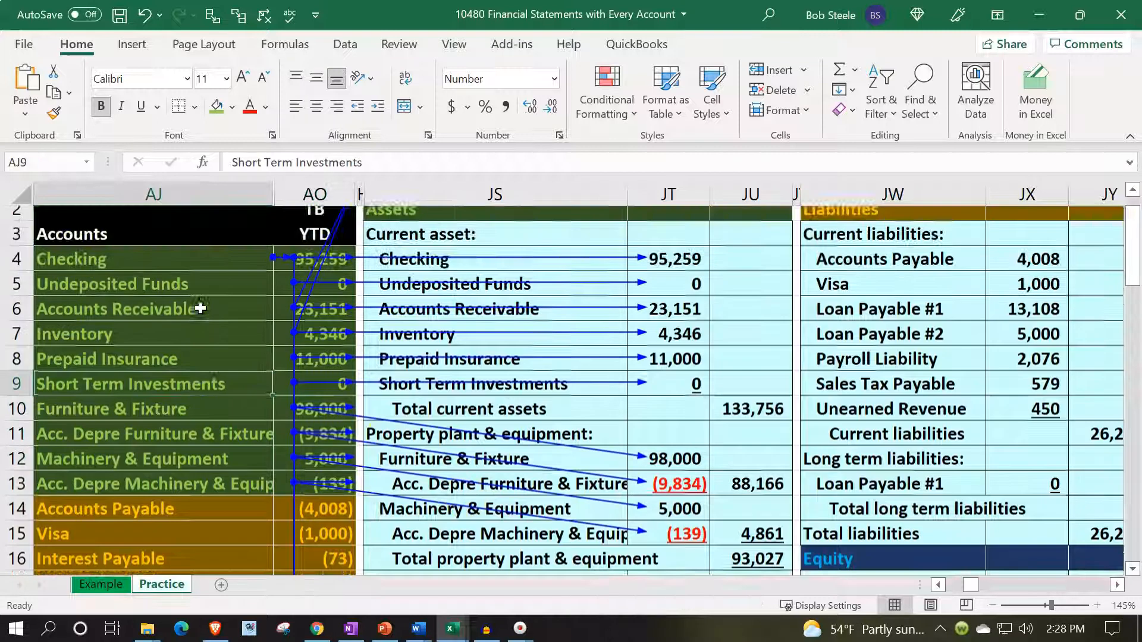
left_click_drag(278, 269, 278, 490)
scroll(395, 466, "down", 2)
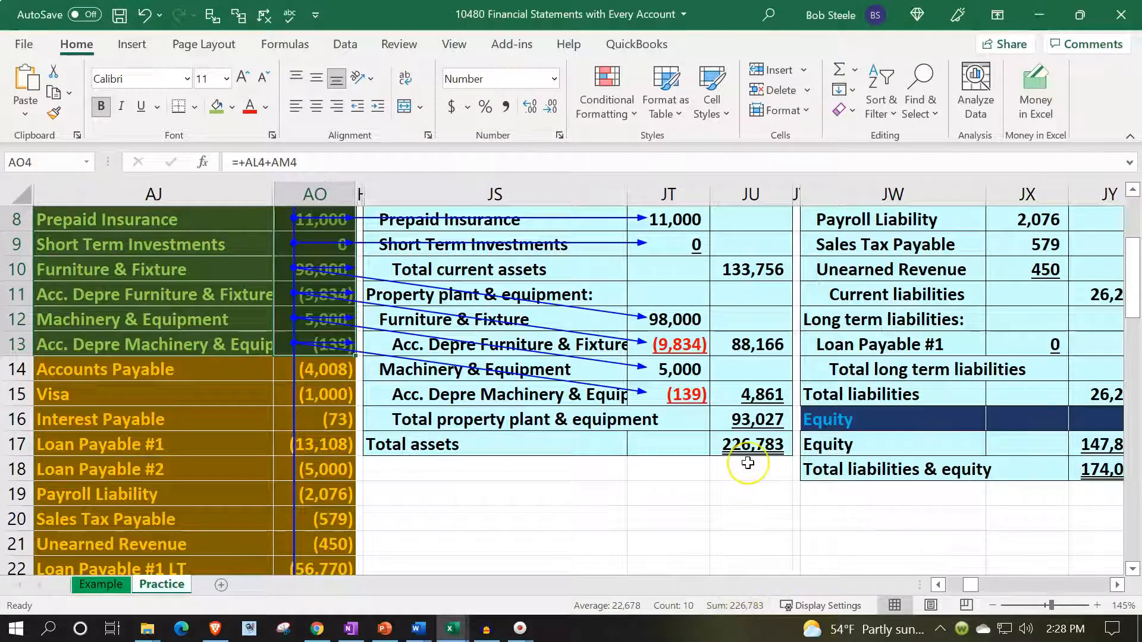
- Remove the existing trace arrows and trace the dependents of Accounts Payable in AO14 and Visa in AO15
left_click(268, 16)
left_click(325, 370)
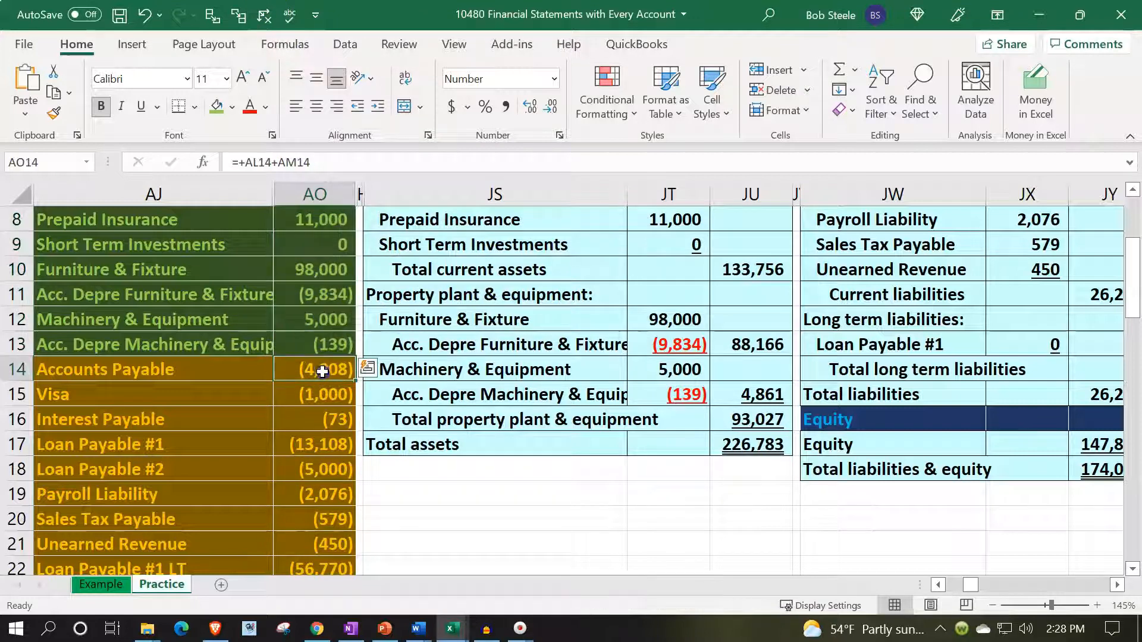
left_click(238, 16)
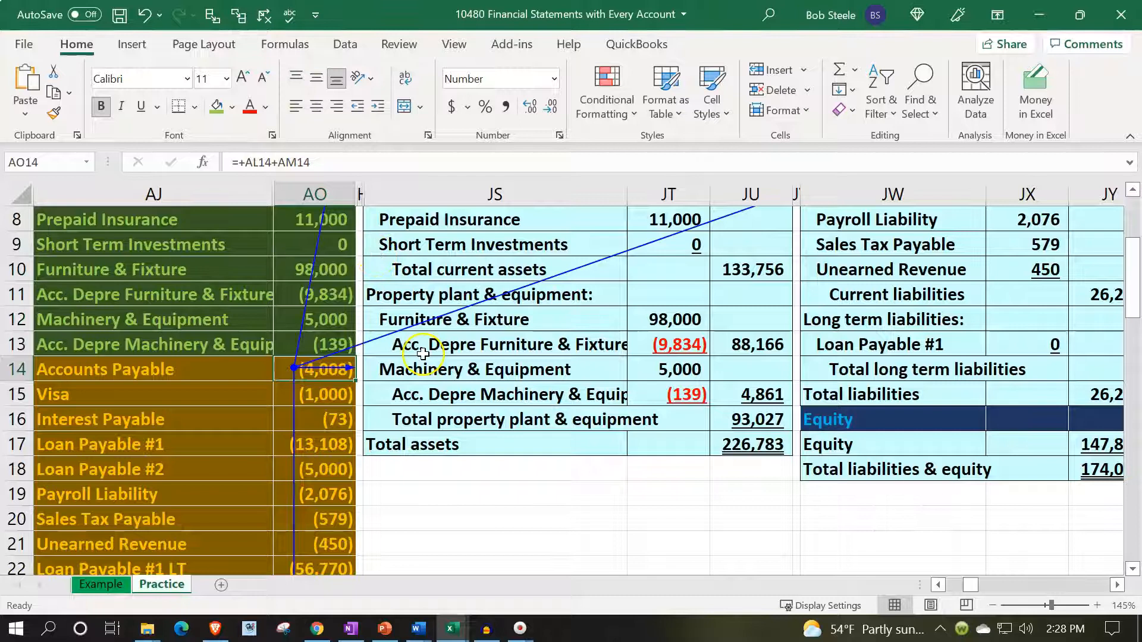
key("Down")
scroll(470, 491, "up", 1)
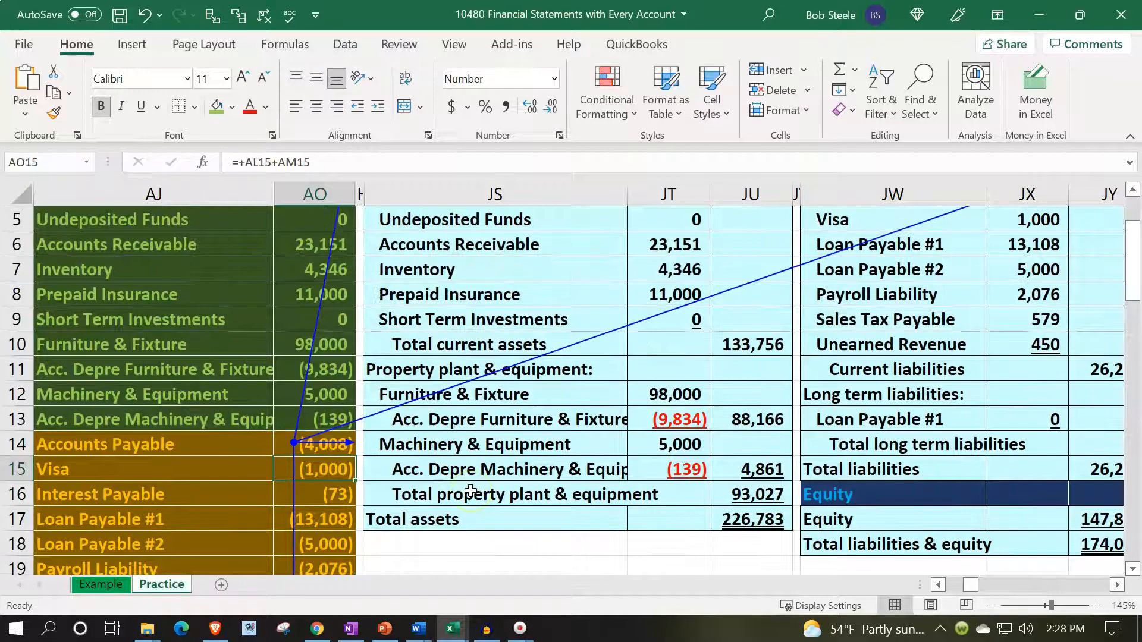
scroll(470, 491, "up", 1)
scroll(469, 491, "down", 1)
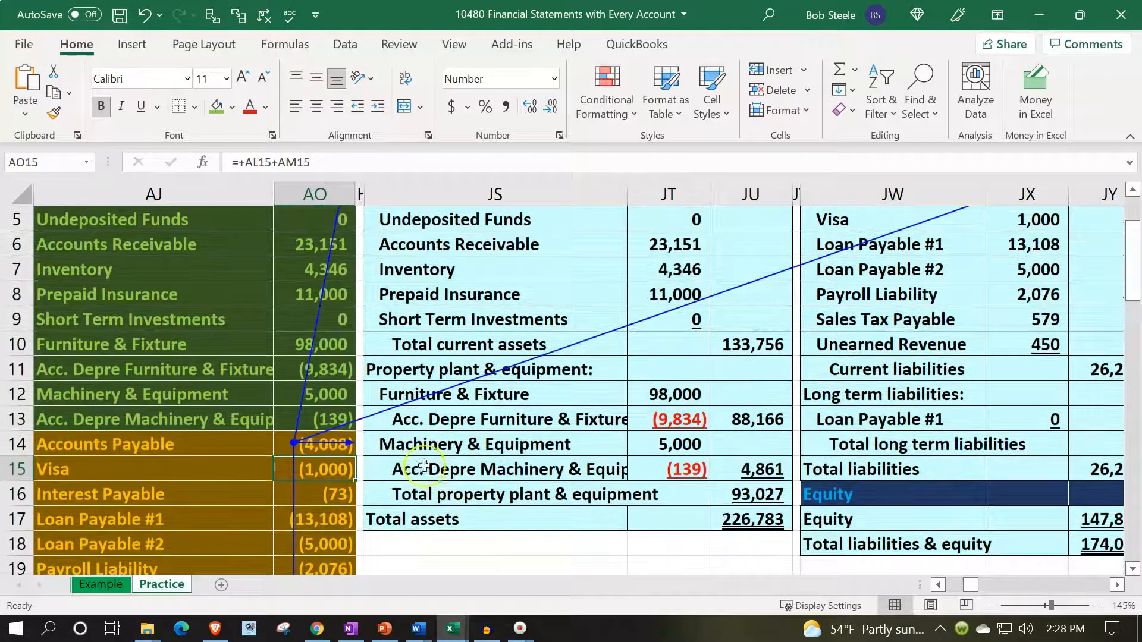
left_click(238, 15)
scroll(672, 370, "up", 1)
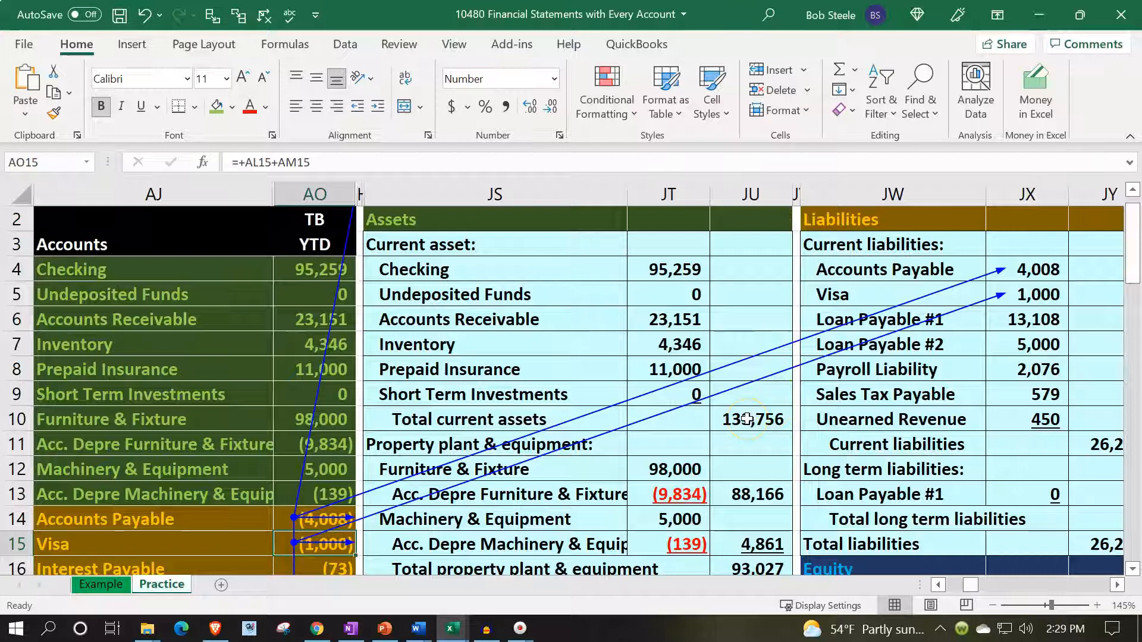
- Trace the dependents and precedents of Interest Payable in AO16
scroll(747, 419, "down", 1)
left_click(341, 492)
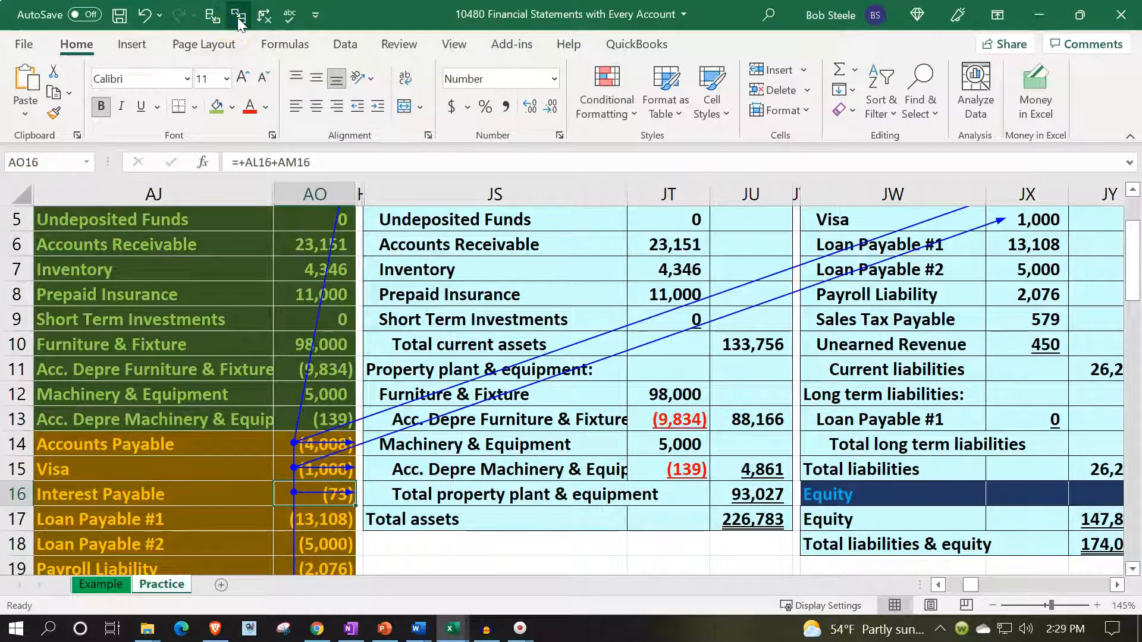
left_click(210, 19)
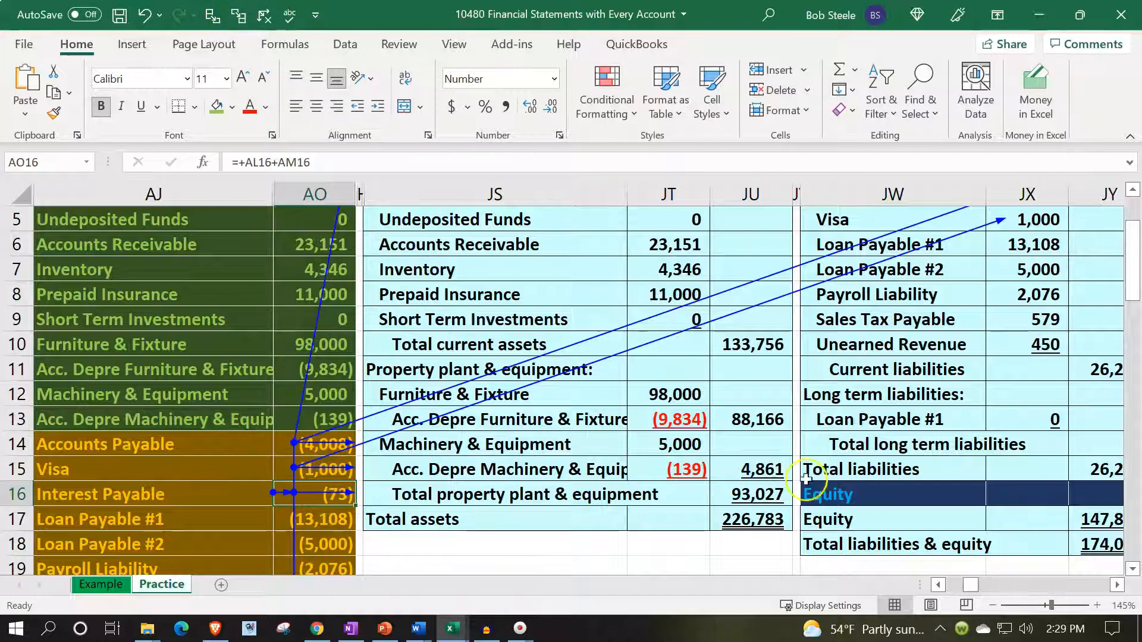
- Insert blank cells above Loan Payable #1 in the Liabilities section, from JW6 across to JY6, shifting the cells down
scroll(822, 462, "up", 1)
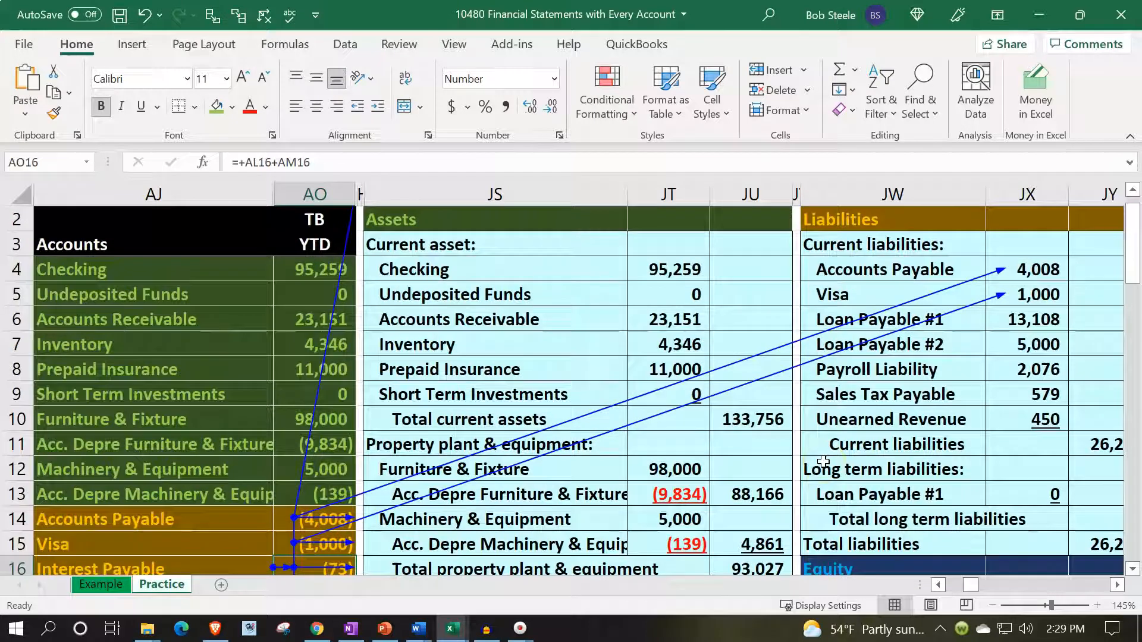
mouse_move(820, 316)
left_mouse_down()
mouse_move(1123, 318)
mouse_move(803, 316)
mouse_move(840, 317)
left_mouse_up()
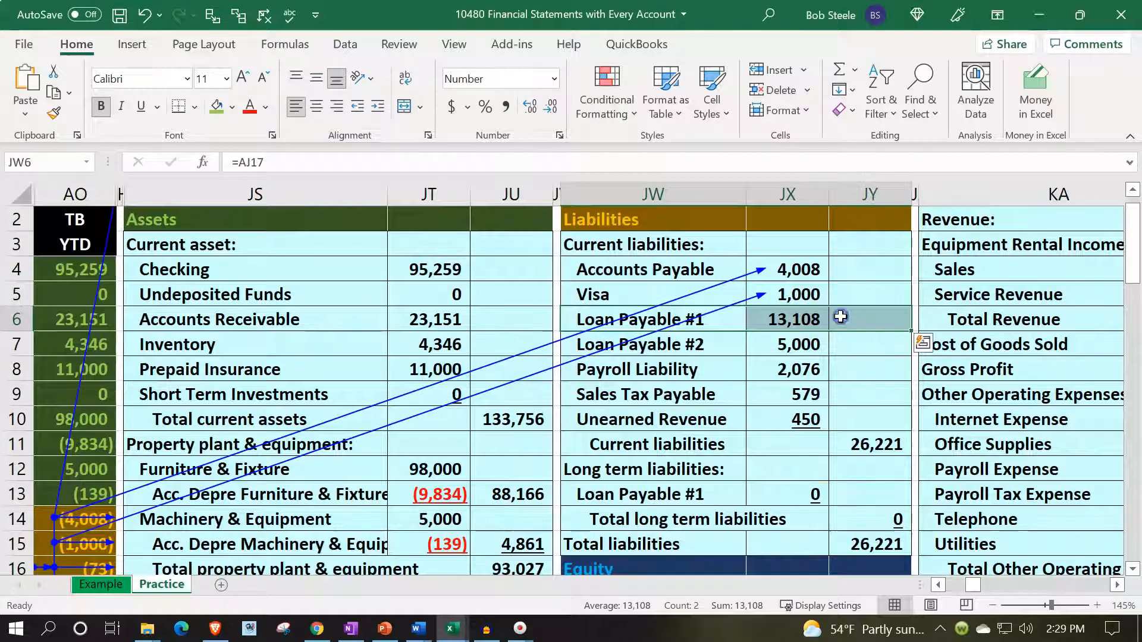
right_click(841, 319)
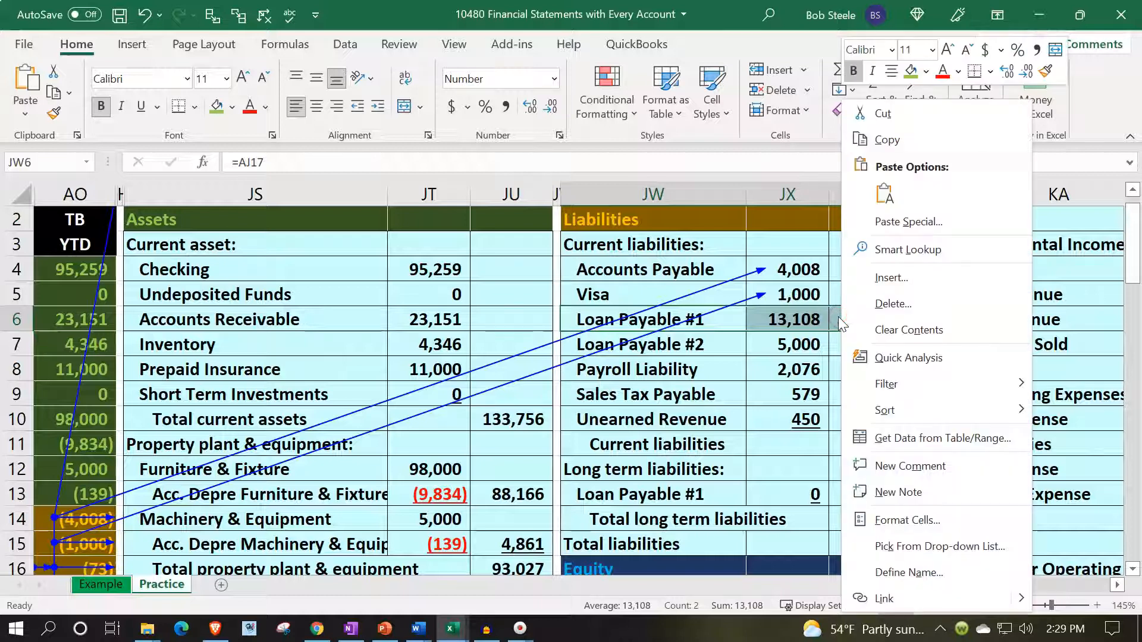
left_click(890, 277)
left_click(840, 300)
left_click(837, 361)
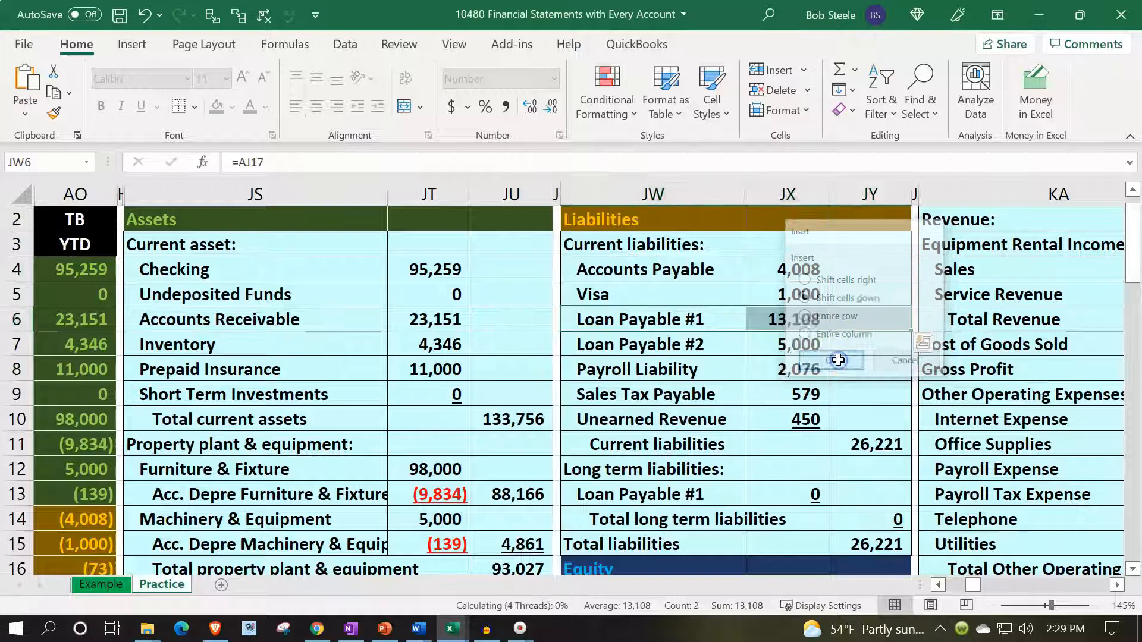
- Fill the new label cell JW6 under Visa with a formula linking to Interest Payable in AJ16
left_click(683, 321)
type("=")
key("Down")
key("Down")
key("Down")
key("Down")
key("Down")
key("Down")
key("Down")
key("Down")
key("Down")
key("Down")
key("Down")
key("Down")
key("Left")
key("Left")
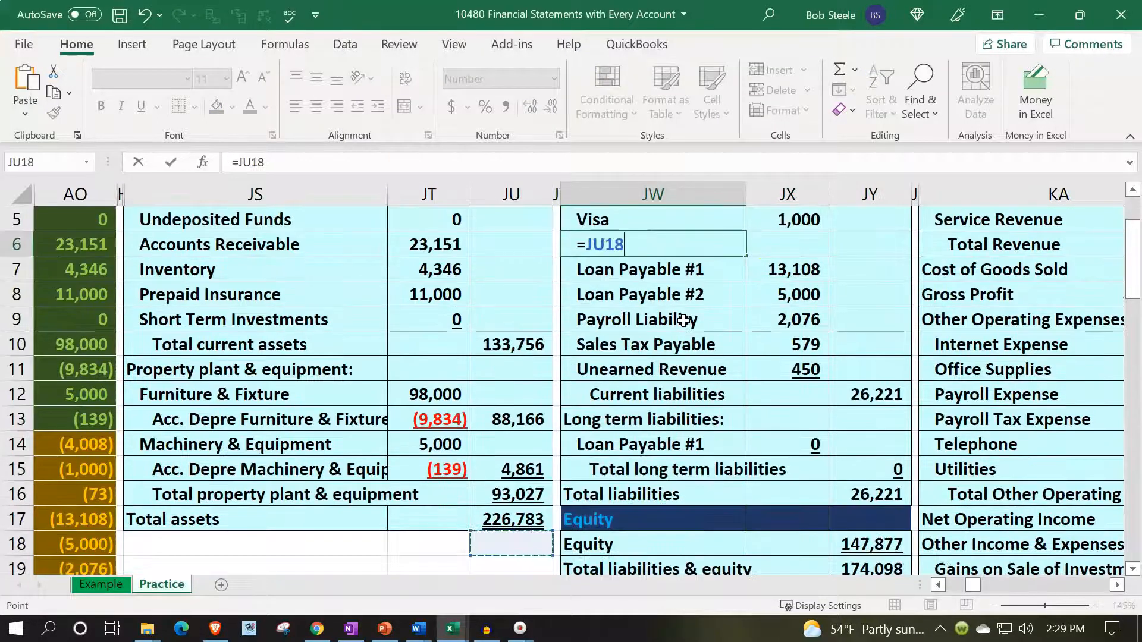
key("Left")
key("Left")
key("Left")
key("Left")
key("Left")
key("Left")
key("Up")
- Link the Interest Payable amount in JX6 to the trial balance with the sign flipped, using -AO16
key("Up")
key("Right")
key("Return")
key("Up")
key("Right")
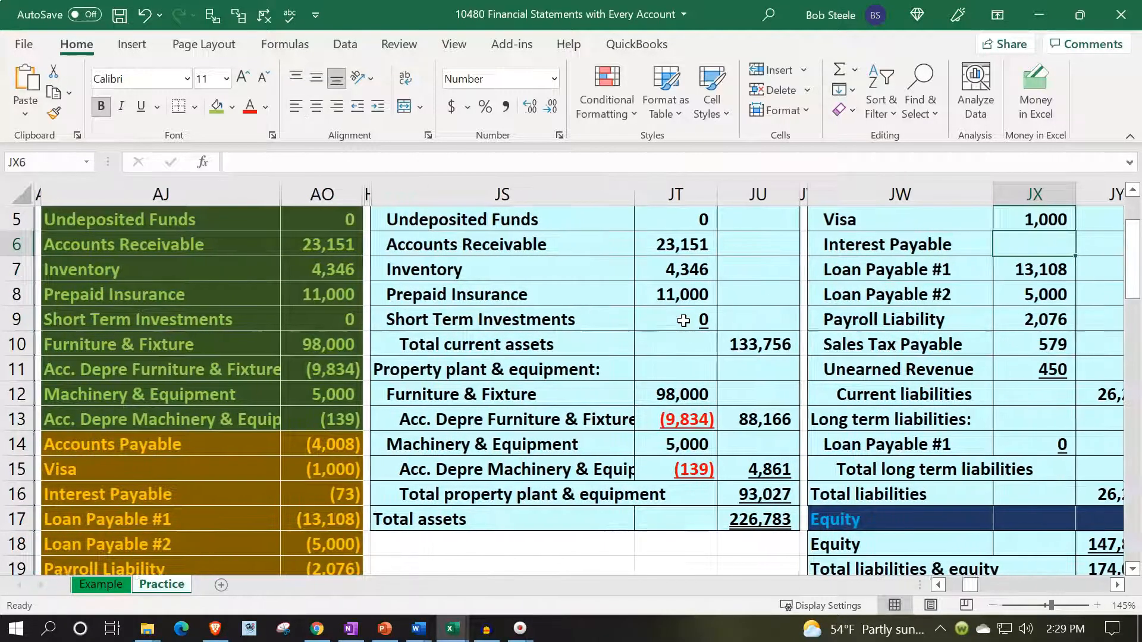
type("=")
key("BackSpace")
type("-")
key("Left")
key("Left")
key("Left")
key("Down")
key("Down")
key("Down")
key("Down")
key("Down")
key("Down")
key("Down")
key("Down")
key("Left")
key("Left")
key("Left")
key("Left")
key("Down")
key("Down")
key("Right")
key("Return")
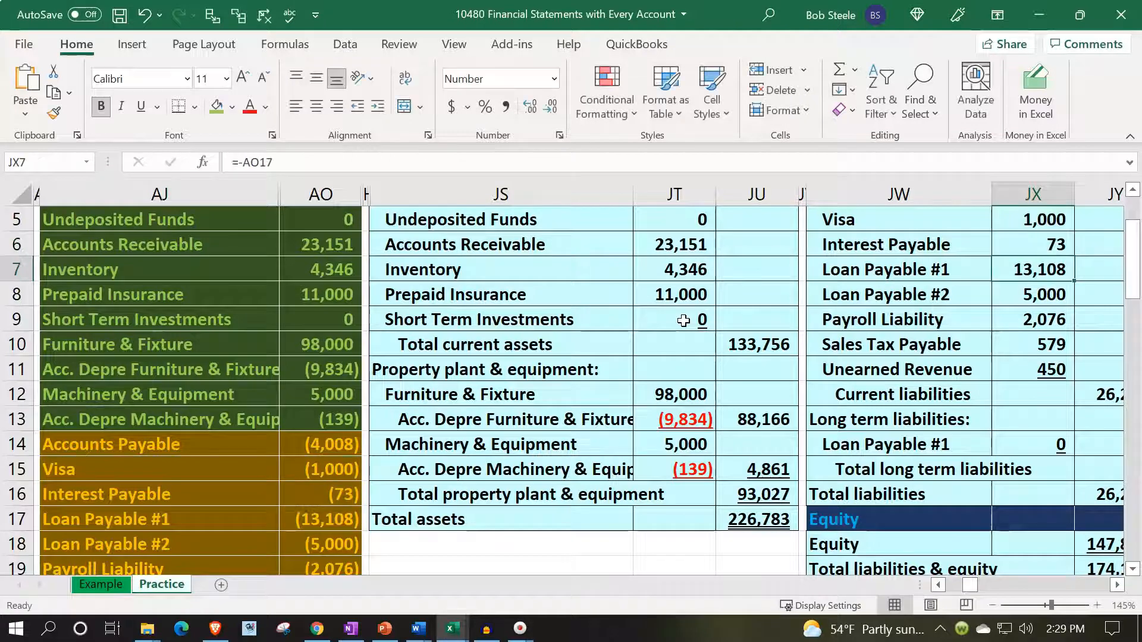
- Trace the dependents of Loan Payable #1 in AO17 and Loan Payable #2 in AO18
left_click(306, 517)
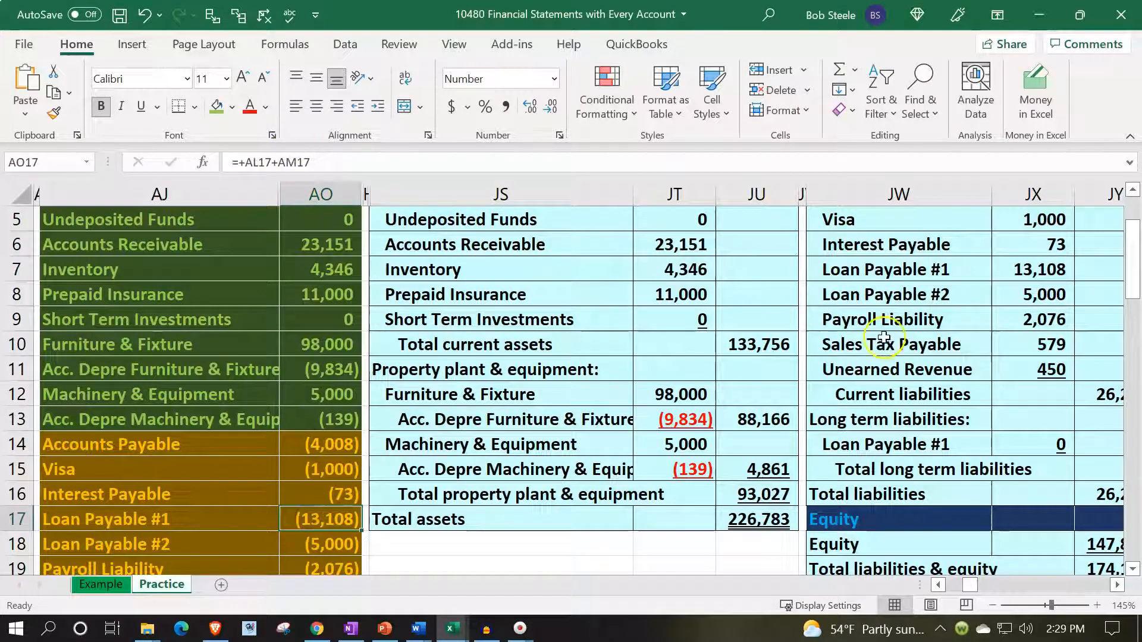
left_click(238, 16)
key("Down")
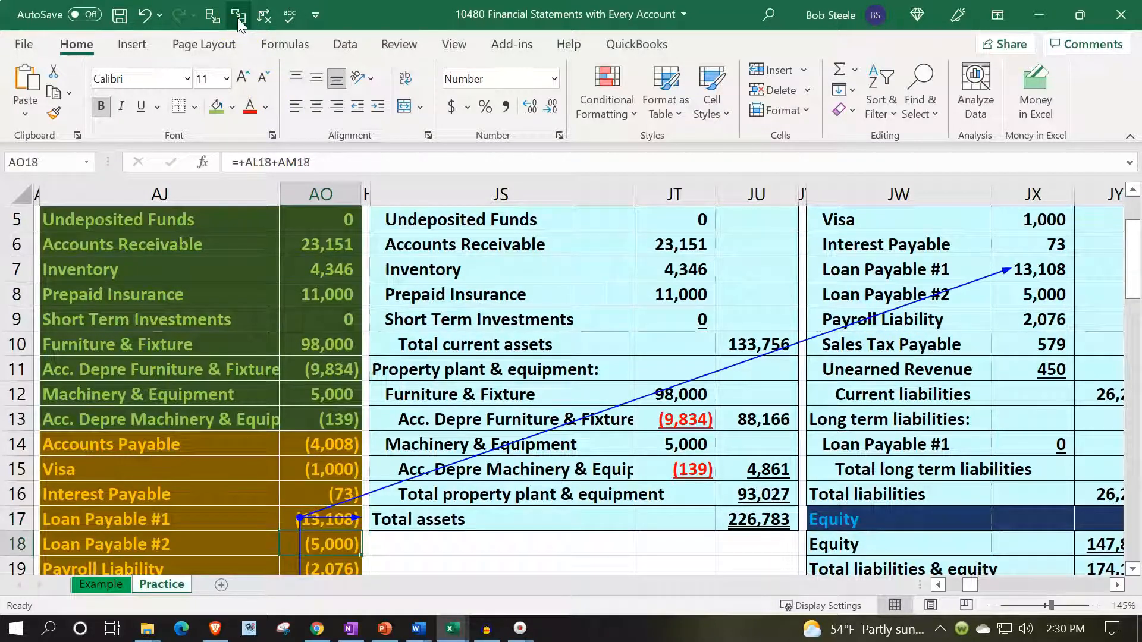
left_click(237, 17)
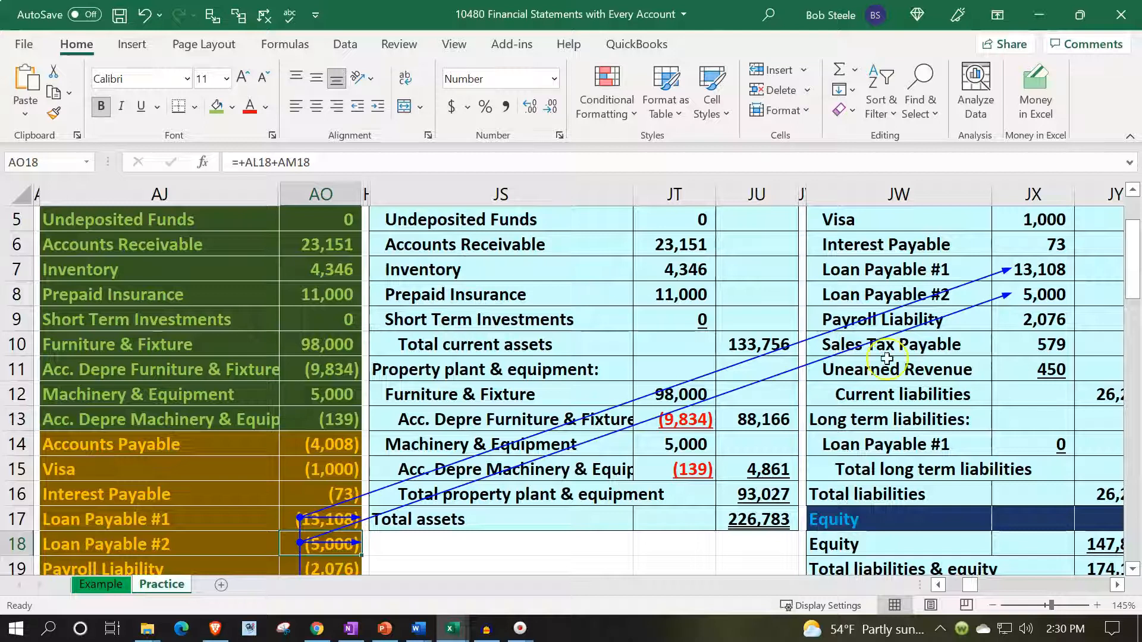
- Trace the dependents of Payroll Liability in AO19, Sales Tax Payable in AO20 and Unearned Revenue in AO21
scroll(887, 358, "down", 1)
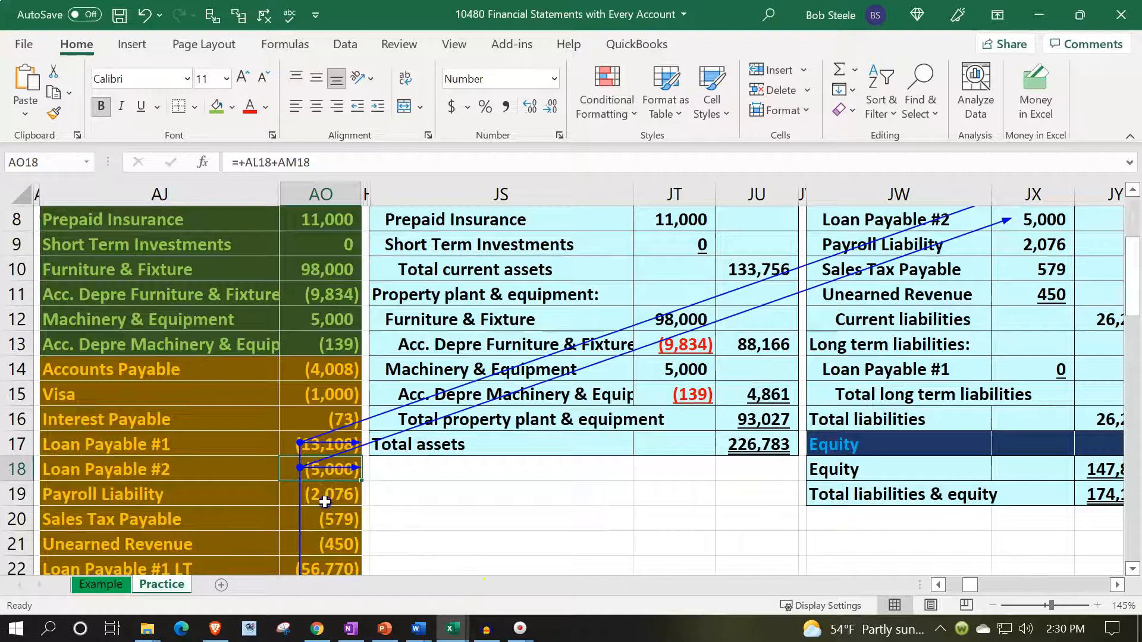
left_click(324, 502)
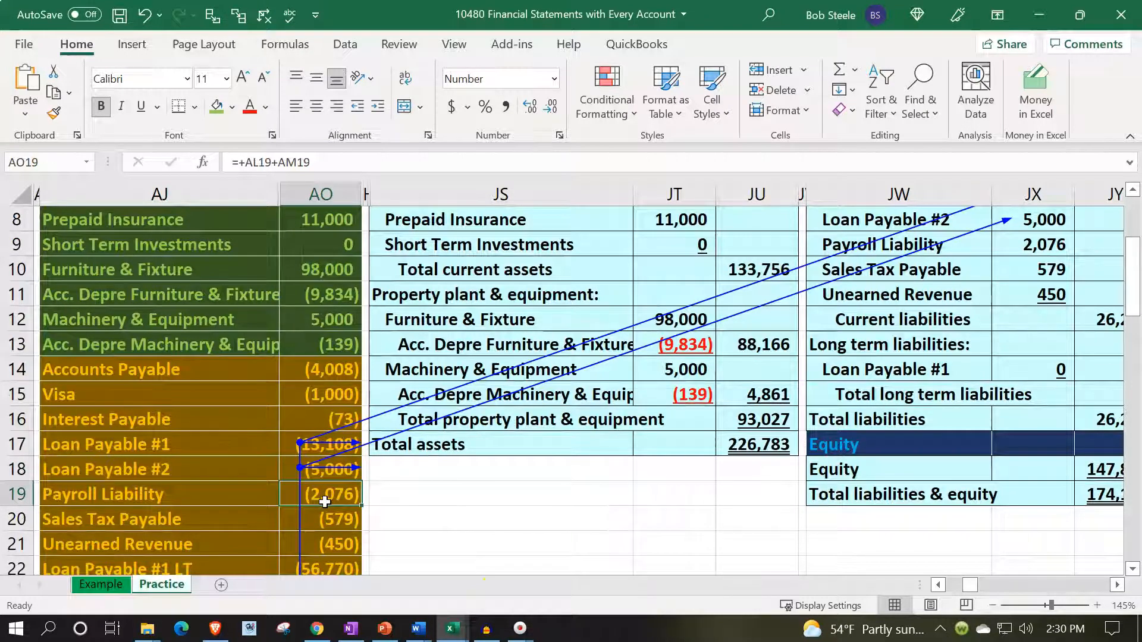
left_click(241, 22)
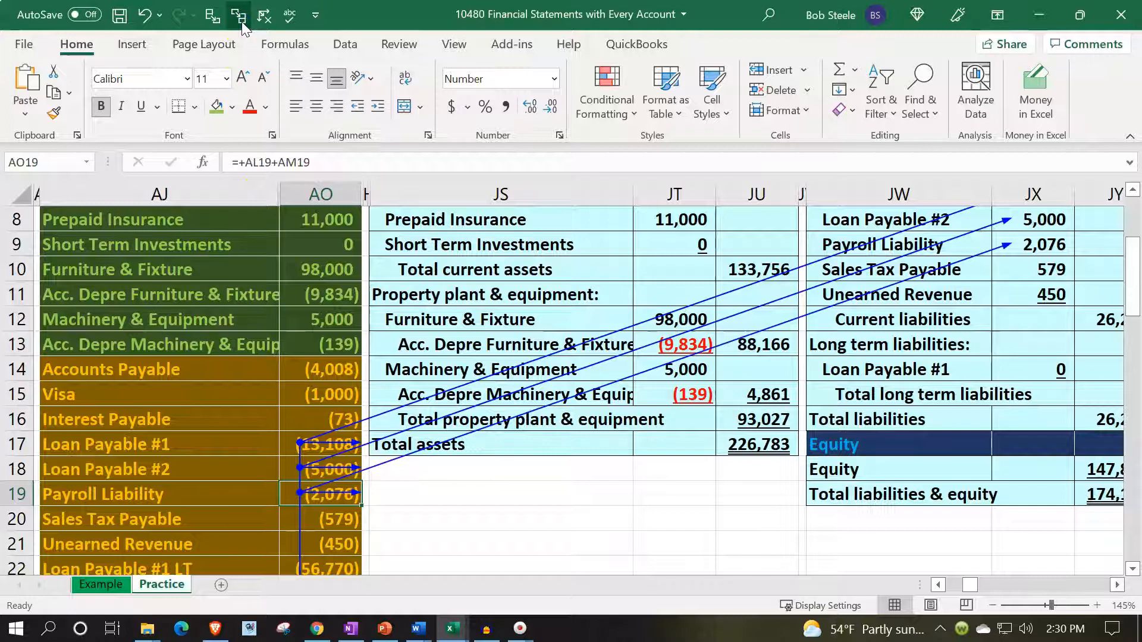
key("Down")
left_click(242, 21)
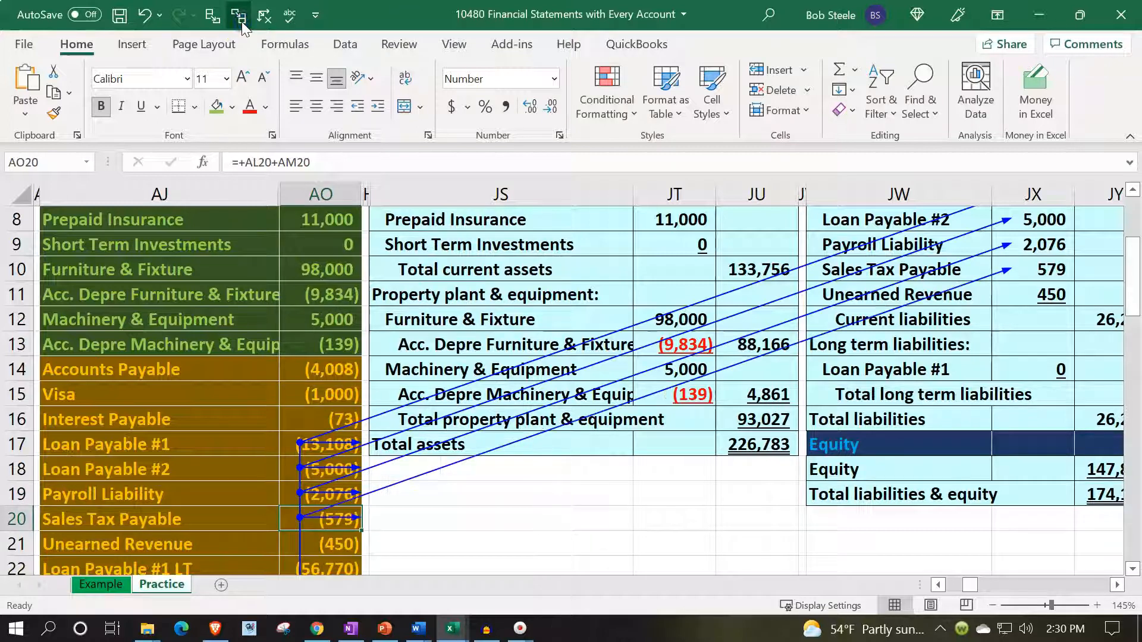
key("Down")
left_click(242, 22)
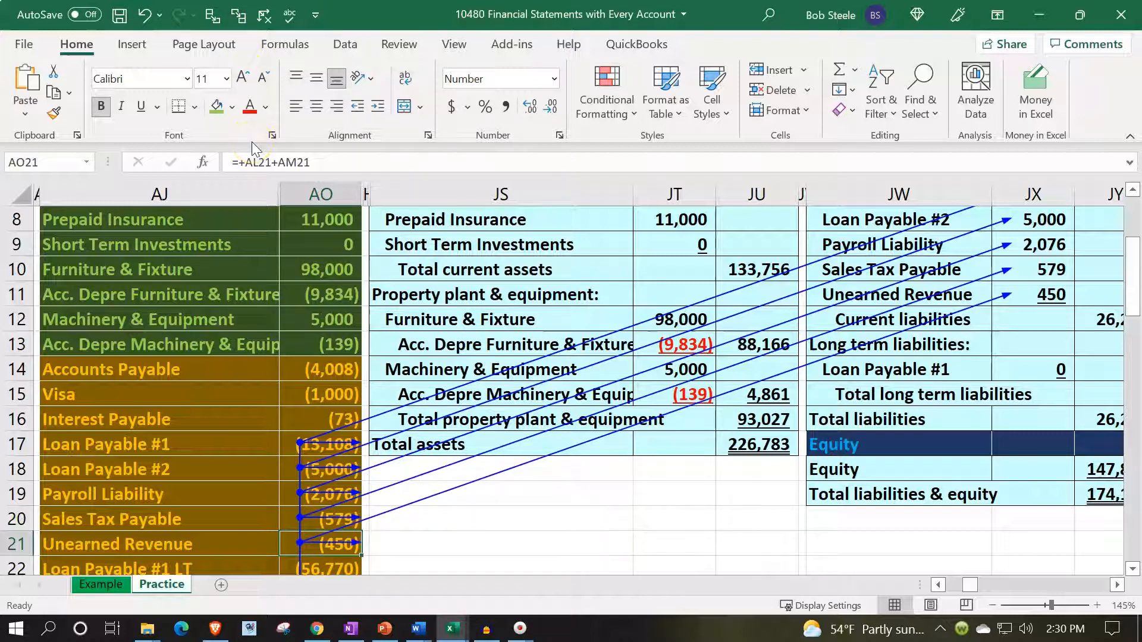
- Compare Loan Payable #1 LT in AO22 with JX14 and inspect the current liabilities formula in JY12
scroll(246, 207, "down", 1)
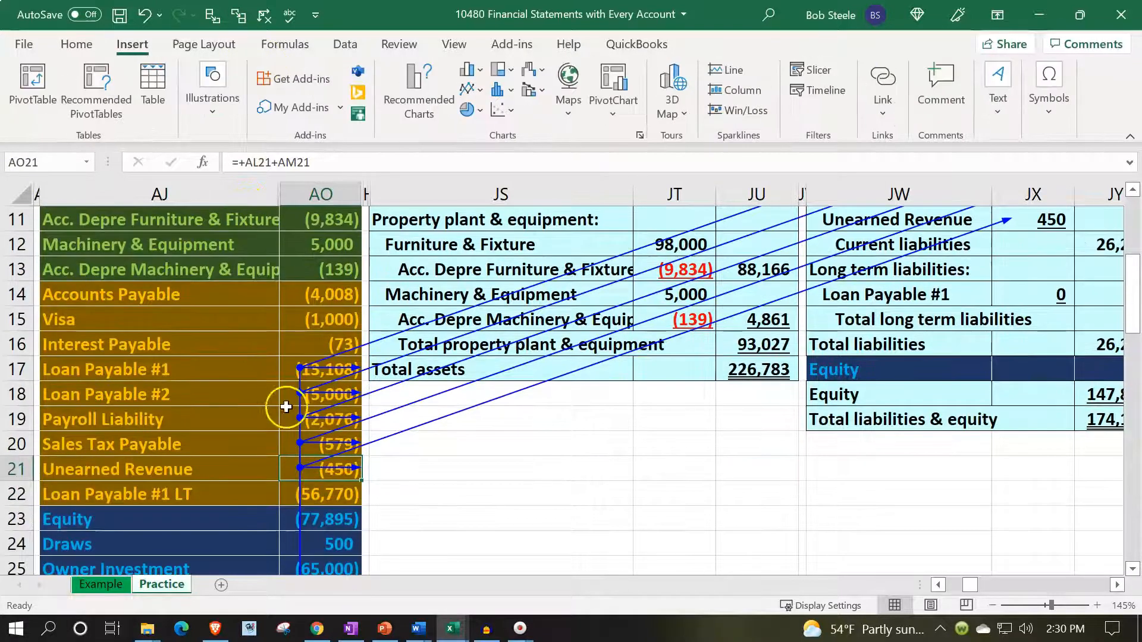
left_click(354, 495)
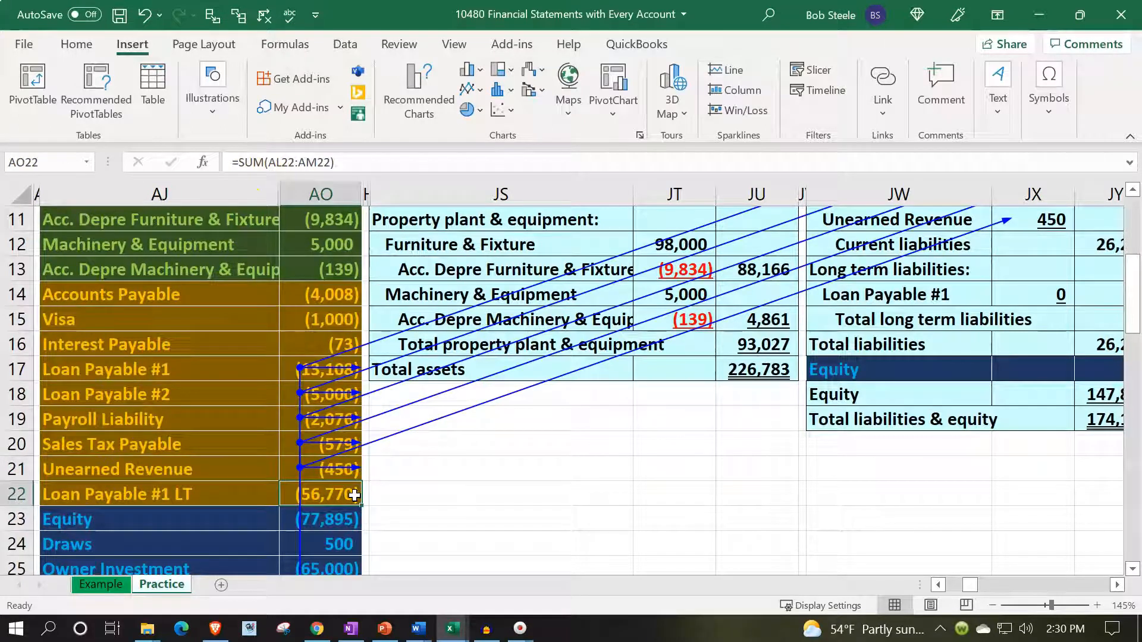
left_click(1004, 294)
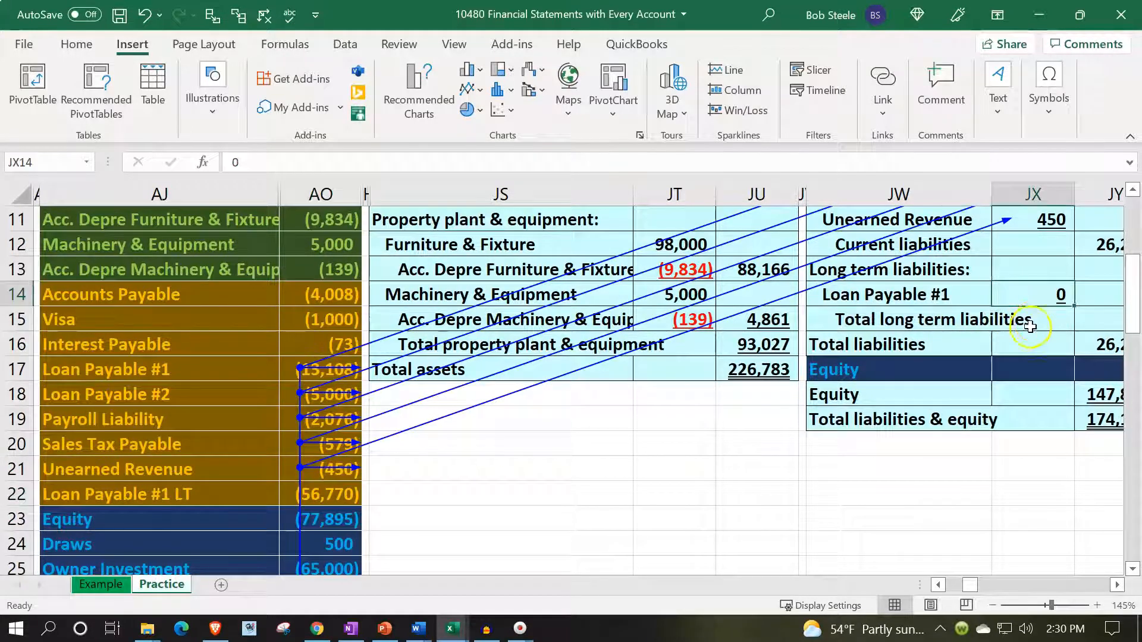
left_click(1117, 585)
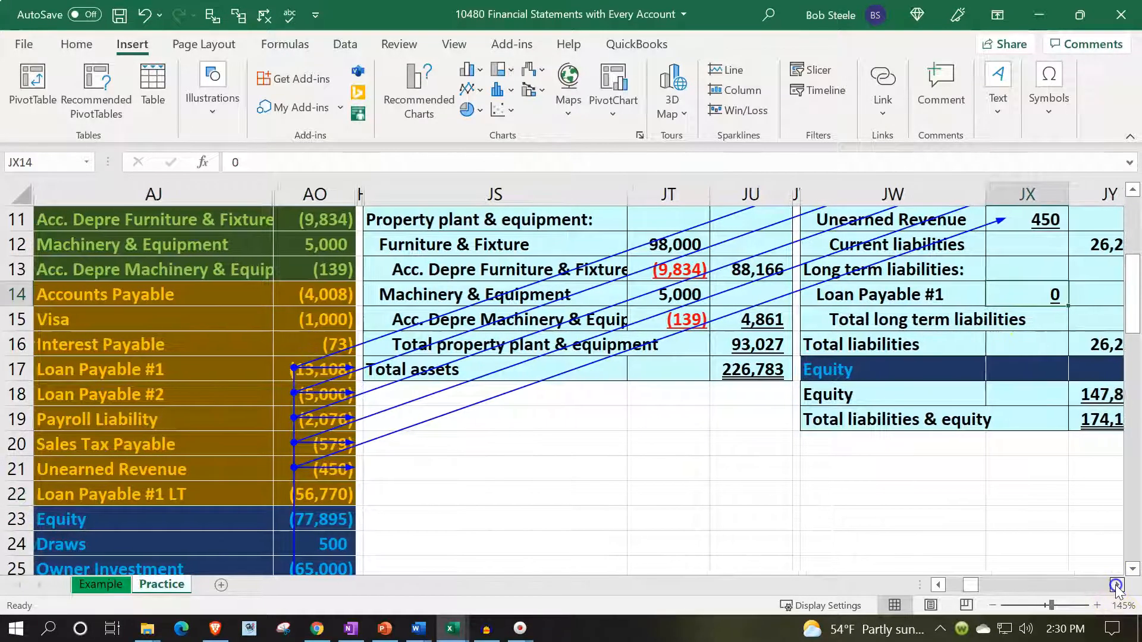
double_click(878, 245)
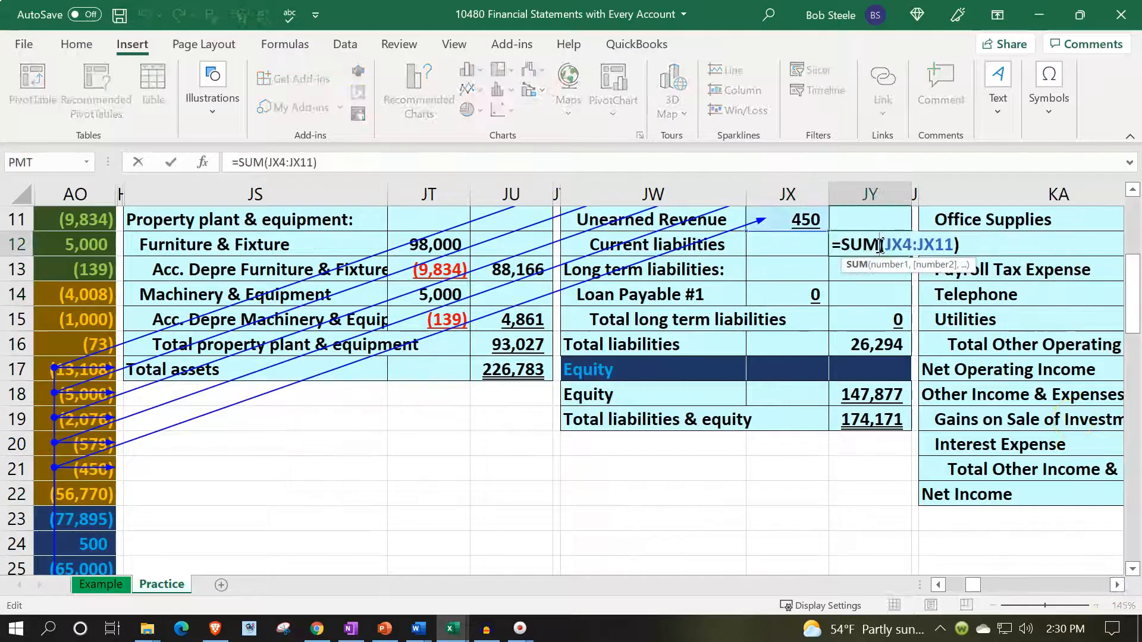
key("Return")
- Set the long-term Loan Payable #1 amount in JX14 to the negated trial balance value, -AO22
key("Down")
key("Left")
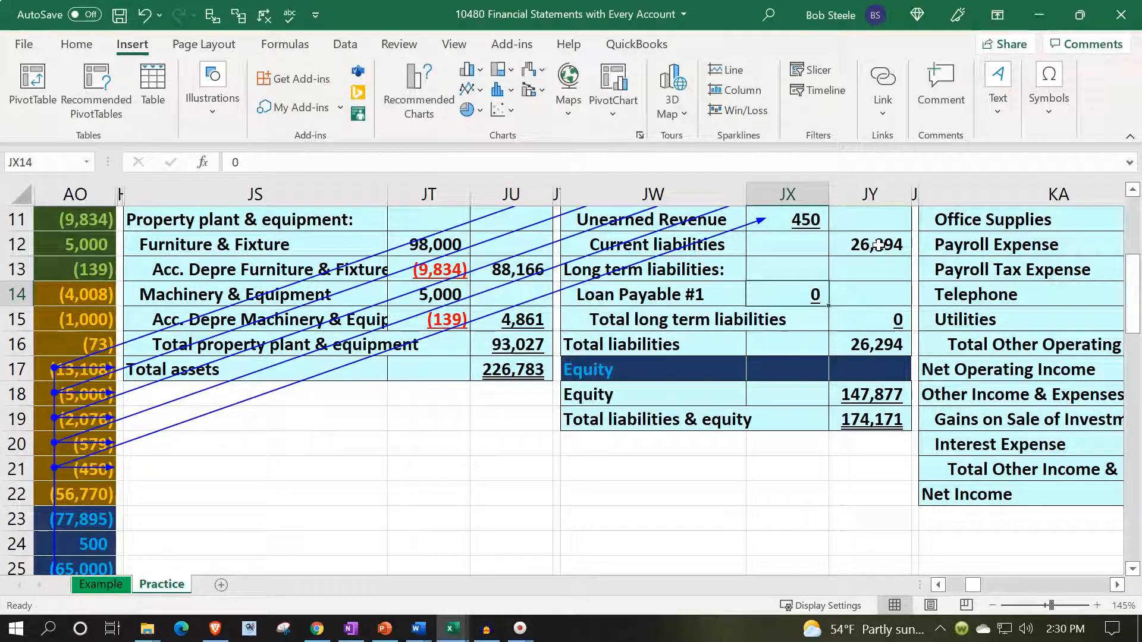
type("-")
key("Left")
key("Left")
key("Left")
key("Left")
key("Down")
key("Down")
key("Down")
key("Down")
key("Down")
key("Down")
key("Left")
key("Left")
key("Left")
key("Left")
key("Left")
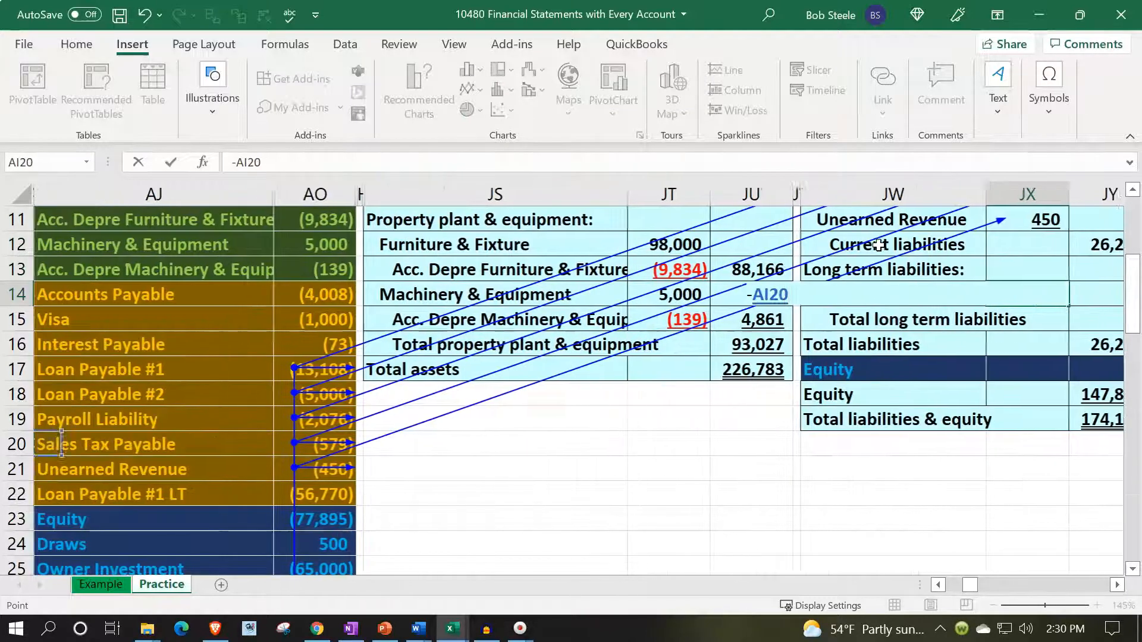
key("Right")
key("Right")
key("Down")
key("Down")
key("Right")
key("Left")
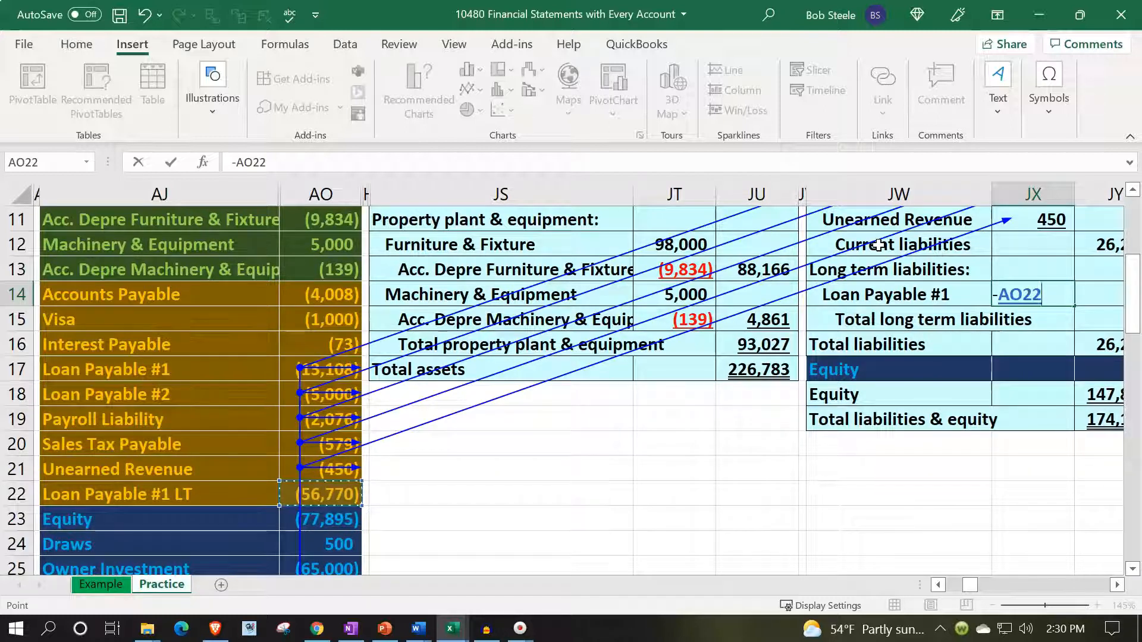
key("Return")
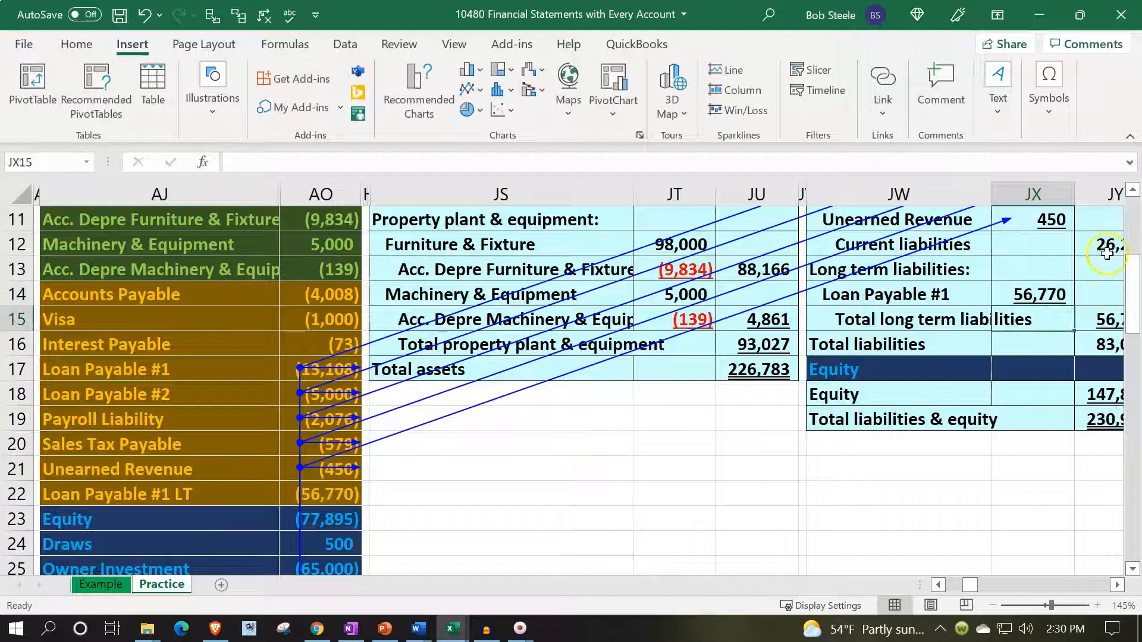
- Compare the Loan Payable #1 and #2 rows of the trial balance with the long-term loan amount in JX14
left_click(160, 369)
mouse_move(273, 370)
left_mouse_down()
mouse_move(298, 373)
mouse_move(292, 383)
left_mouse_up()
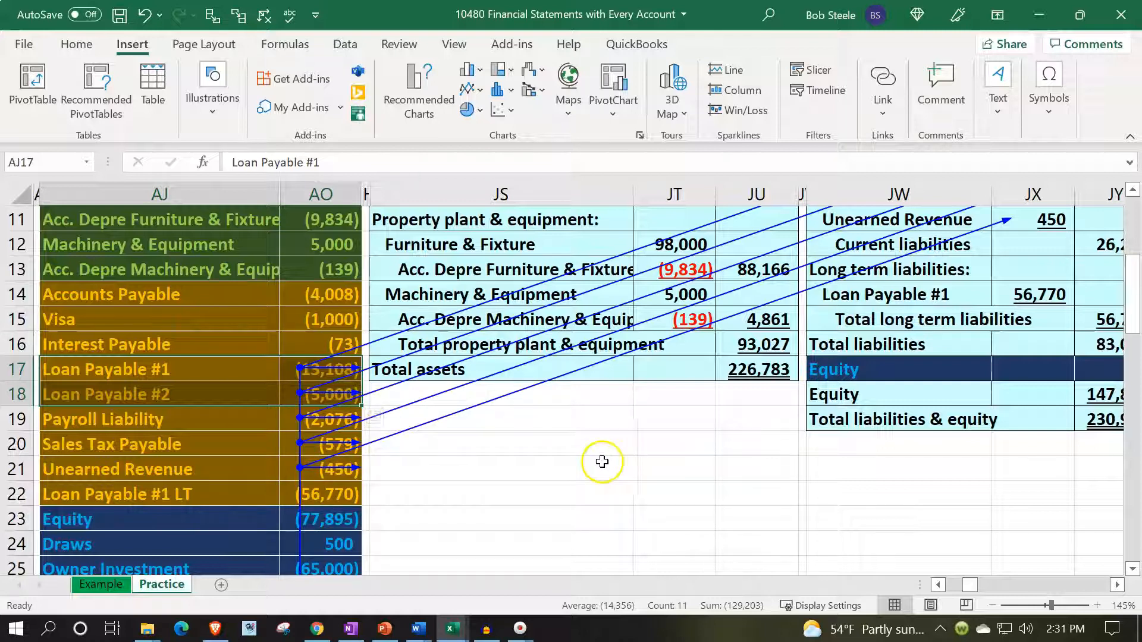
left_click(1028, 291)
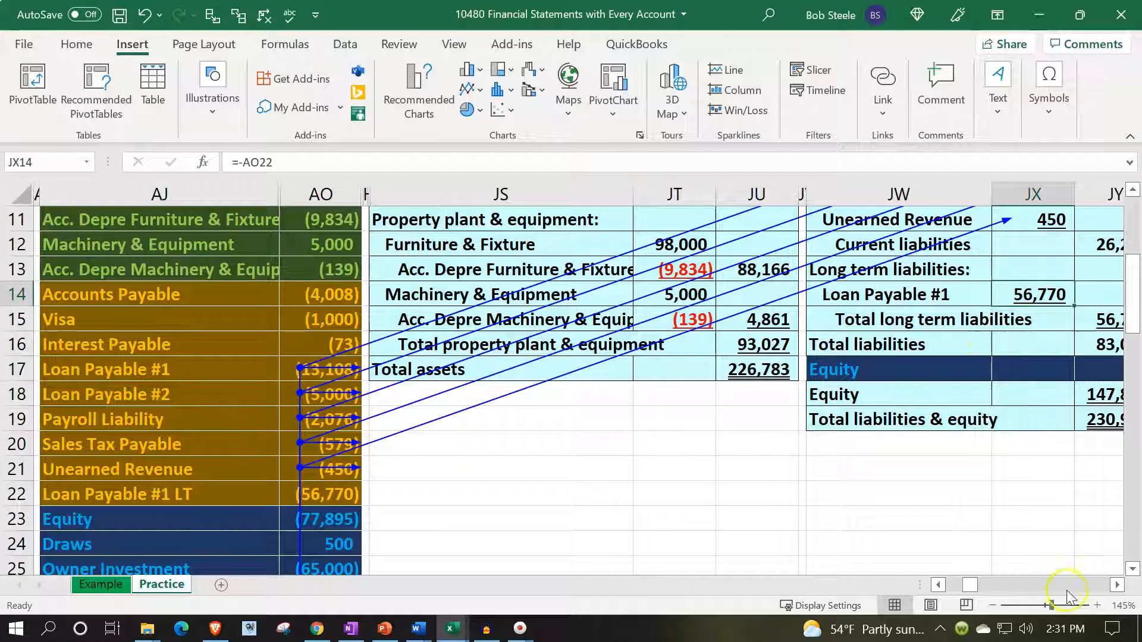
- Inspect the total liabilities formula in JY16 and compare its result with the sum of AO14:AO22
left_click(1117, 584)
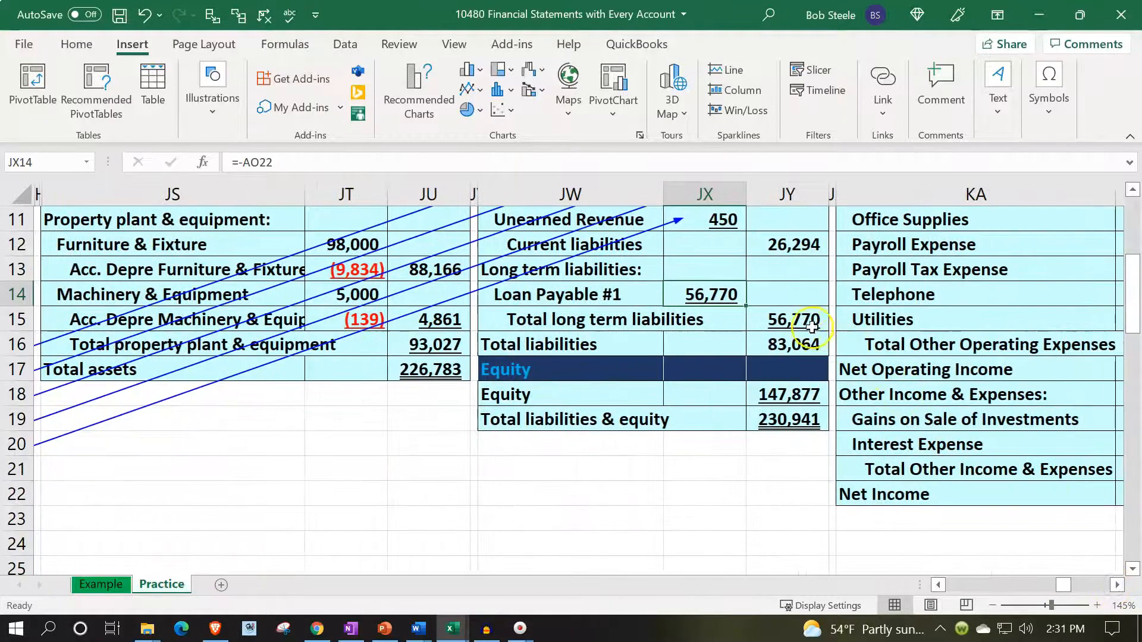
scroll(795, 357, "up", 1)
double_click(795, 415)
key("Return")
left_click(795, 416)
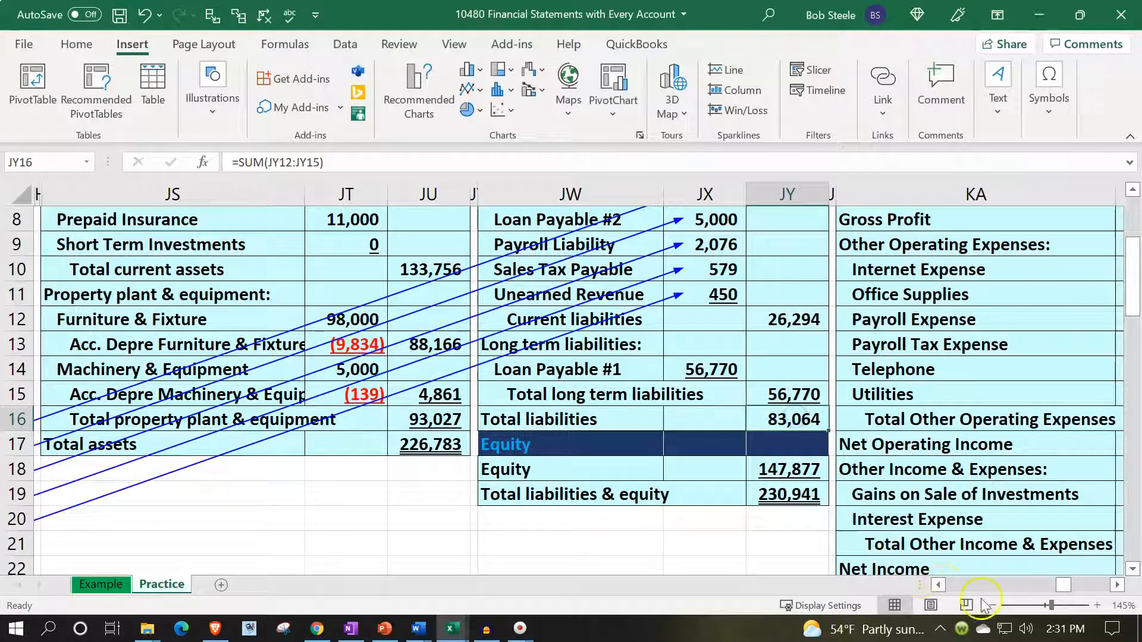
left_click(939, 584)
left_click_drag(296, 376, 288, 454)
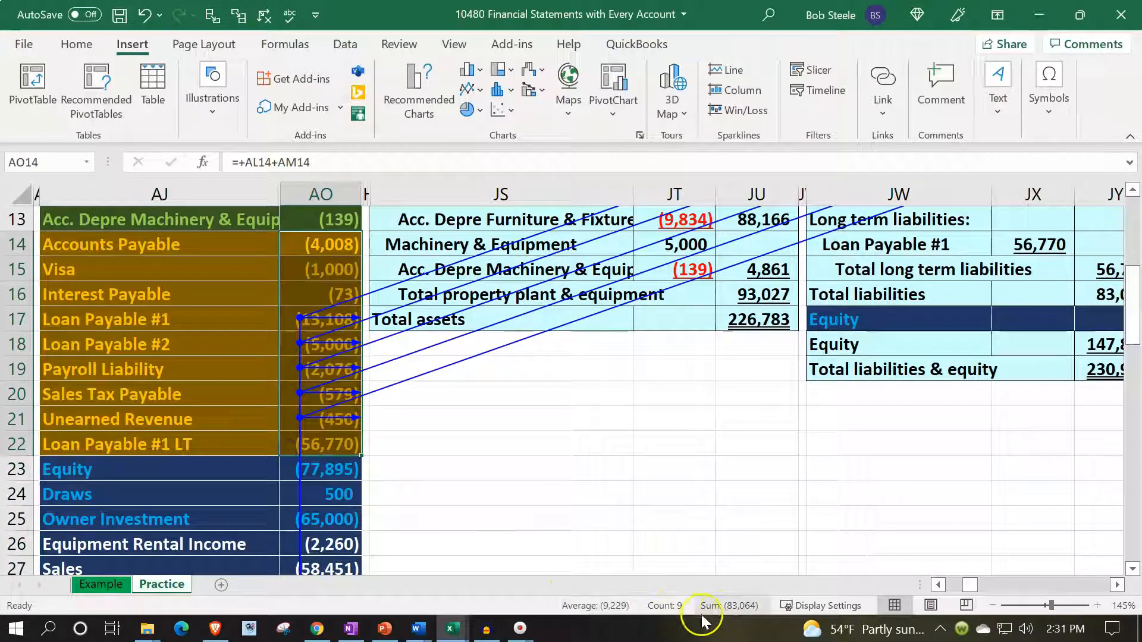
left_click(1075, 292)
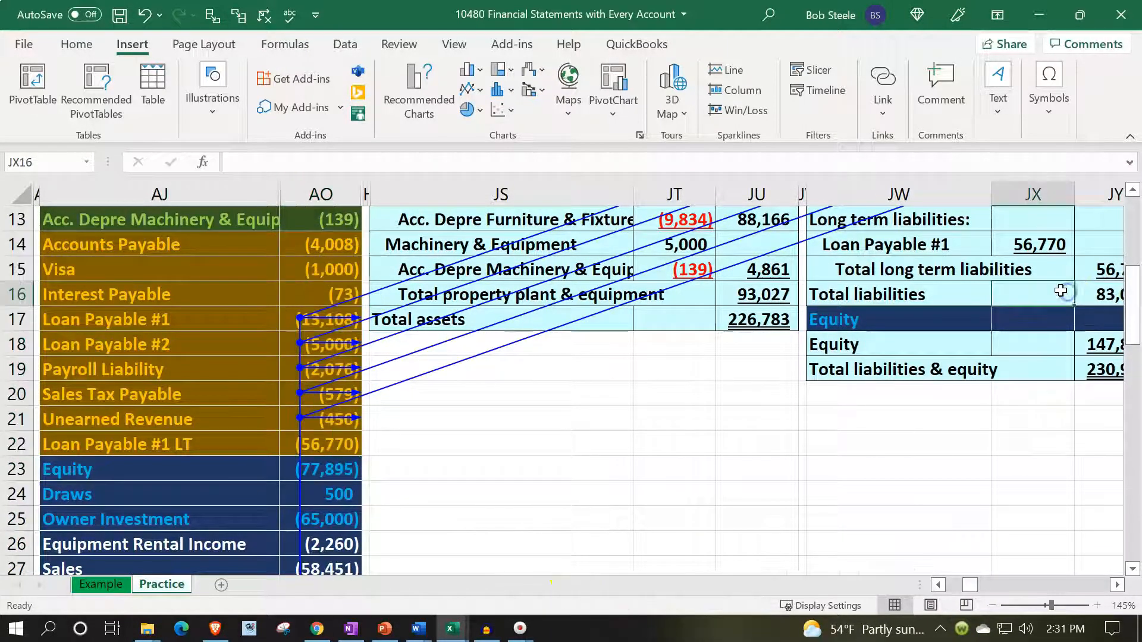
- Return to the trial balance columns and remove all trace arrows from the sheet
key("Left")
key("Left")
key("Left")
key("Left")
key("Left")
key("Left")
key("Left")
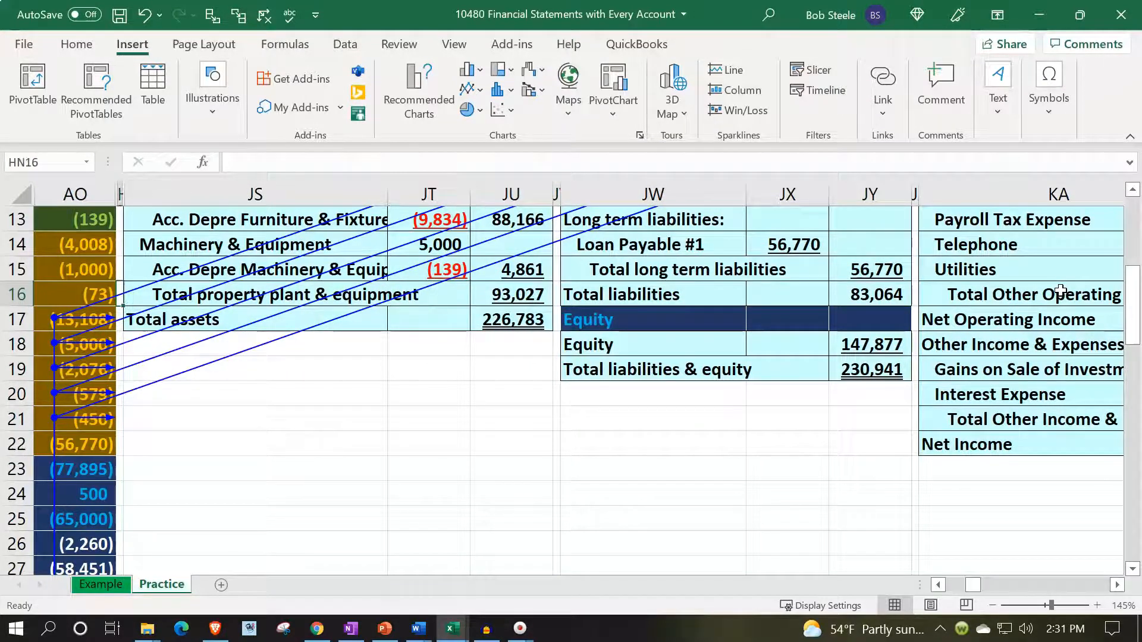
key("Left")
key("Left")
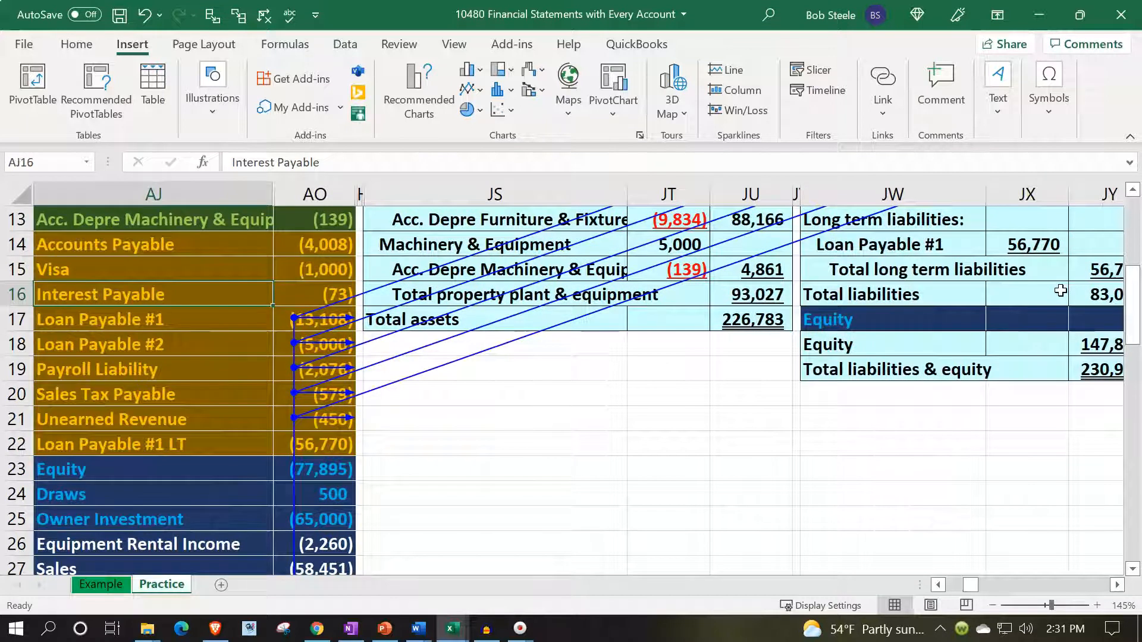
left_click(263, 16)
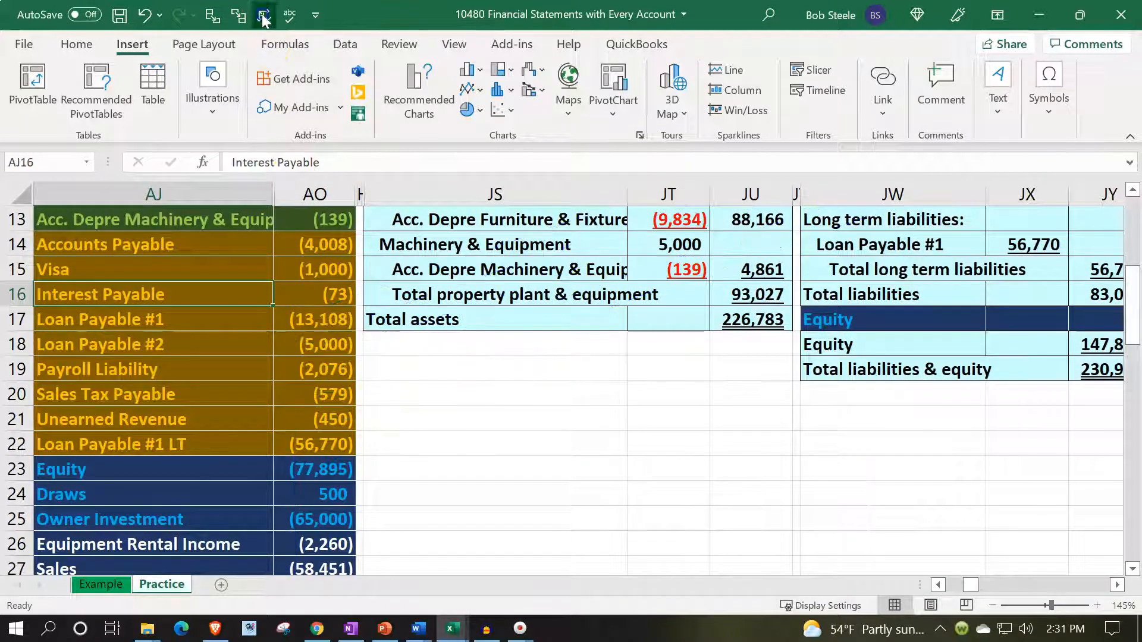
- Review the trial balance equity and income accounts, and clear the existing Equity formula from JY18
left_click(446, 492)
scroll(426, 480, "down", 2)
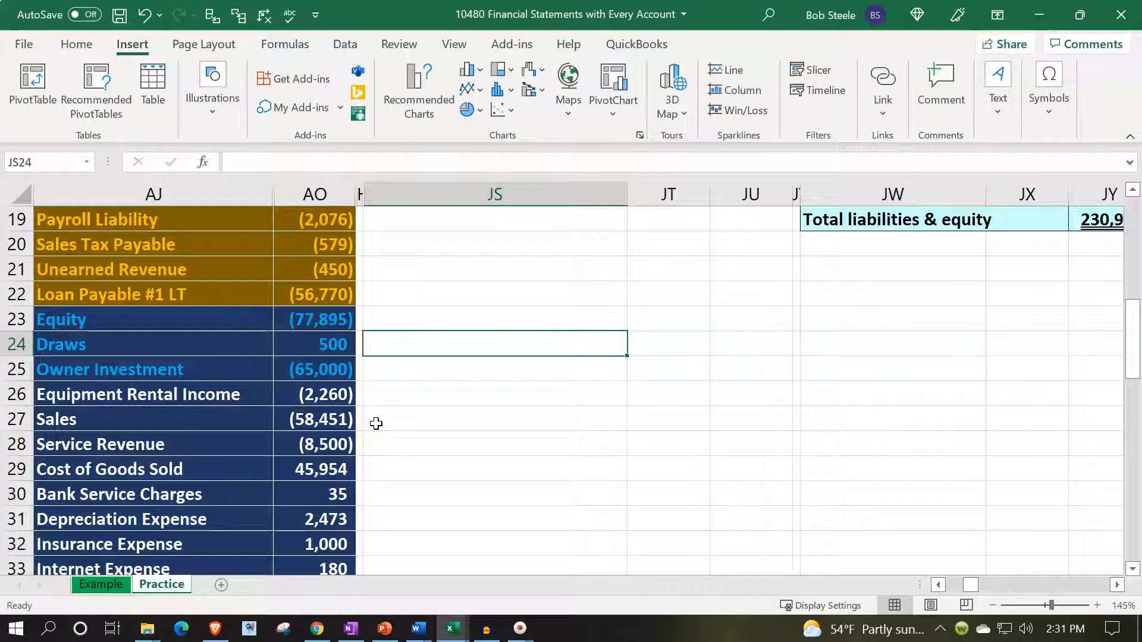
scroll(376, 423, "up", 1)
left_click(947, 274)
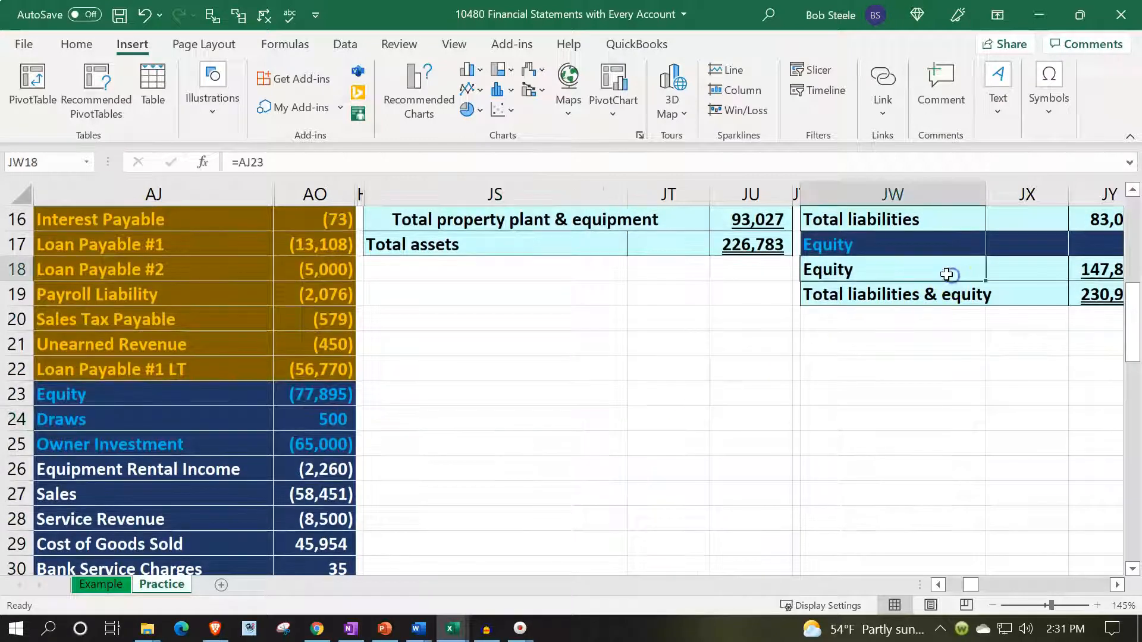
key("Right")
key("Right")
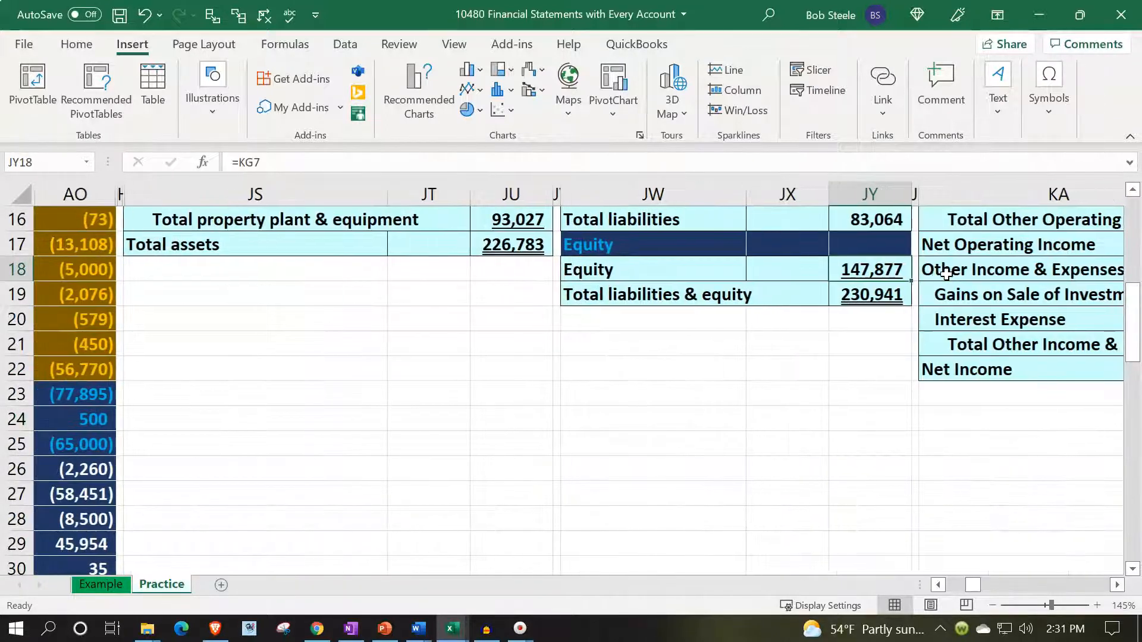
key("Delete")
key("Down")
key("Up")
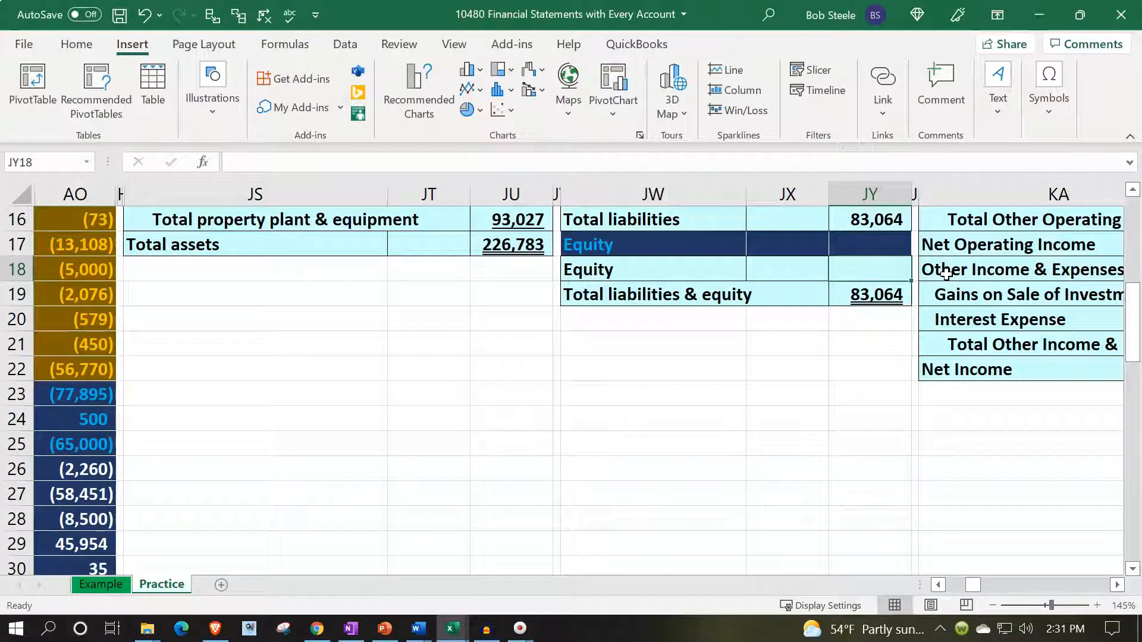
- Calculate the Equity amount in JY18 as the negative sum of the trial balance equity and income accounts AO23:AO41
type("-sum(")
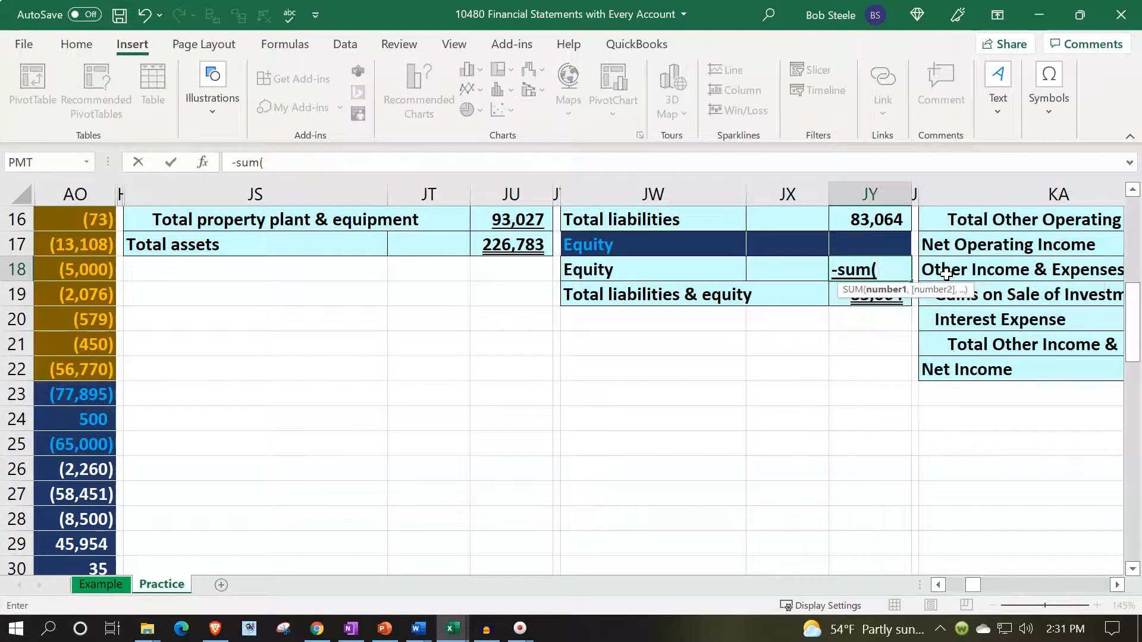
key("Left")
key("Left")
key("Left")
key("Left")
key("Left")
key("Left")
key("Left")
key("Left")
key("Left")
key("Left")
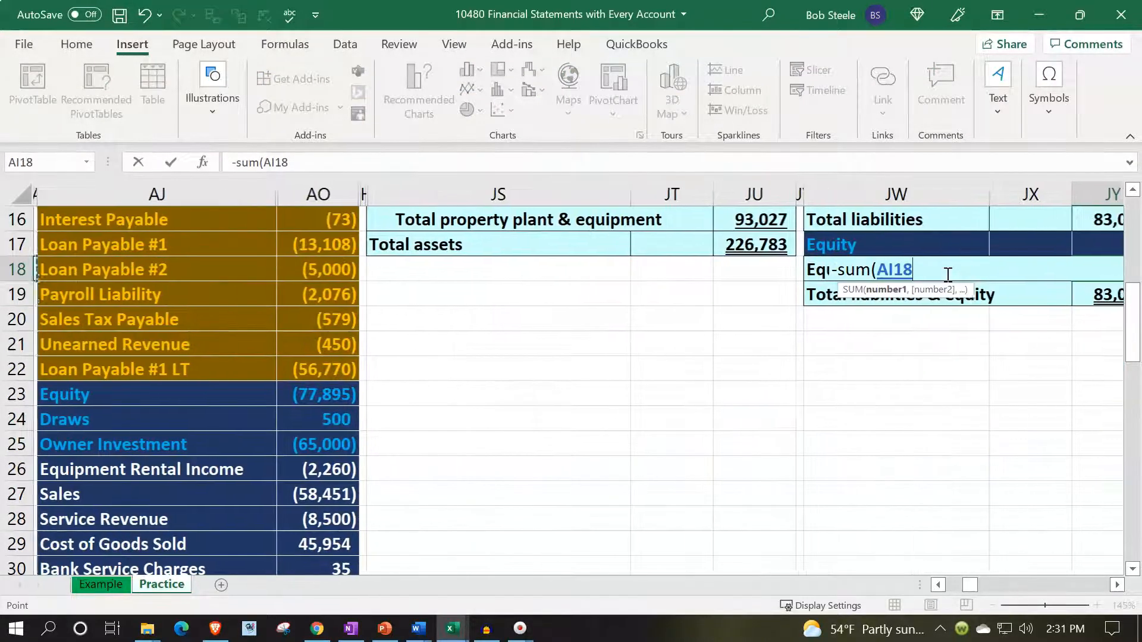
key("Down")
key("Down")
key("Down")
key("Right")
key("Right")
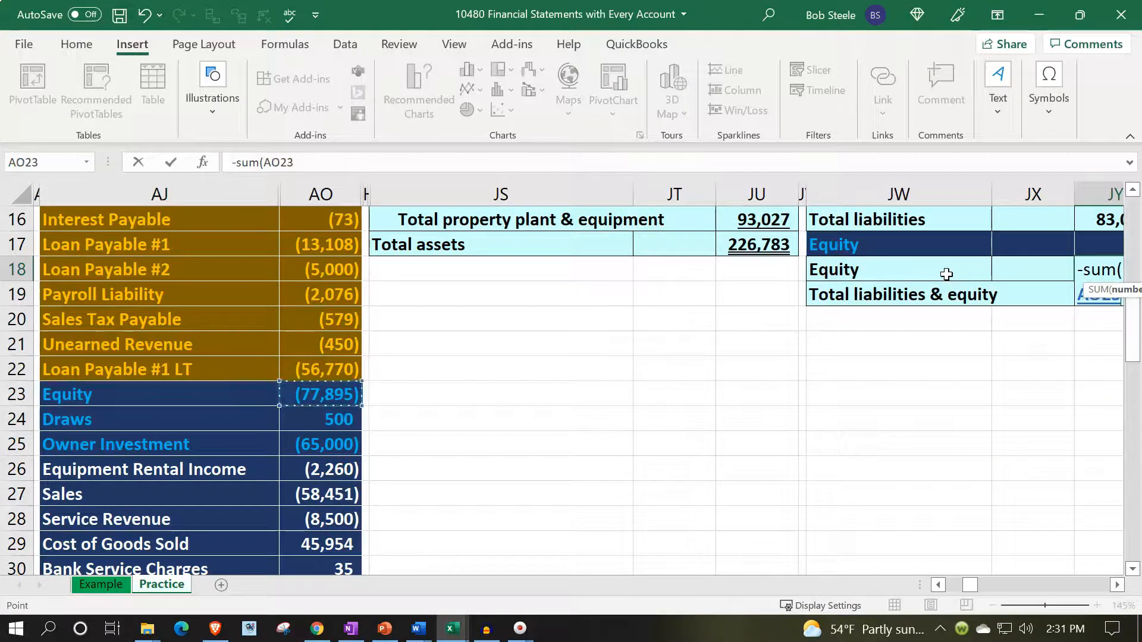
key("shift+Down")
key("shift+Down")
key("shift+Down")
key("shift+Down")
key("shift+Down")
key("shift+Down")
key("shift+Down")
key("shift+Down")
key("shift+Down")
key("shift+Down")
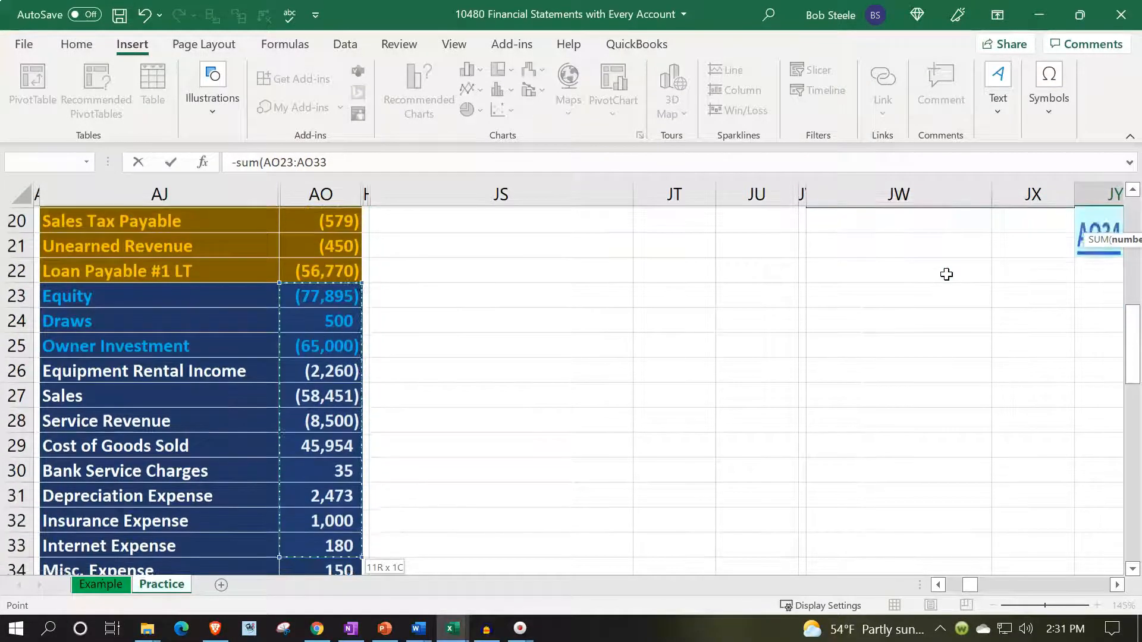
key("shift+Down")
key("shift+Down")
key("shift+Down")
key("shift+Down")
key("shift+Down")
key("shift+Down")
key("shift+Down")
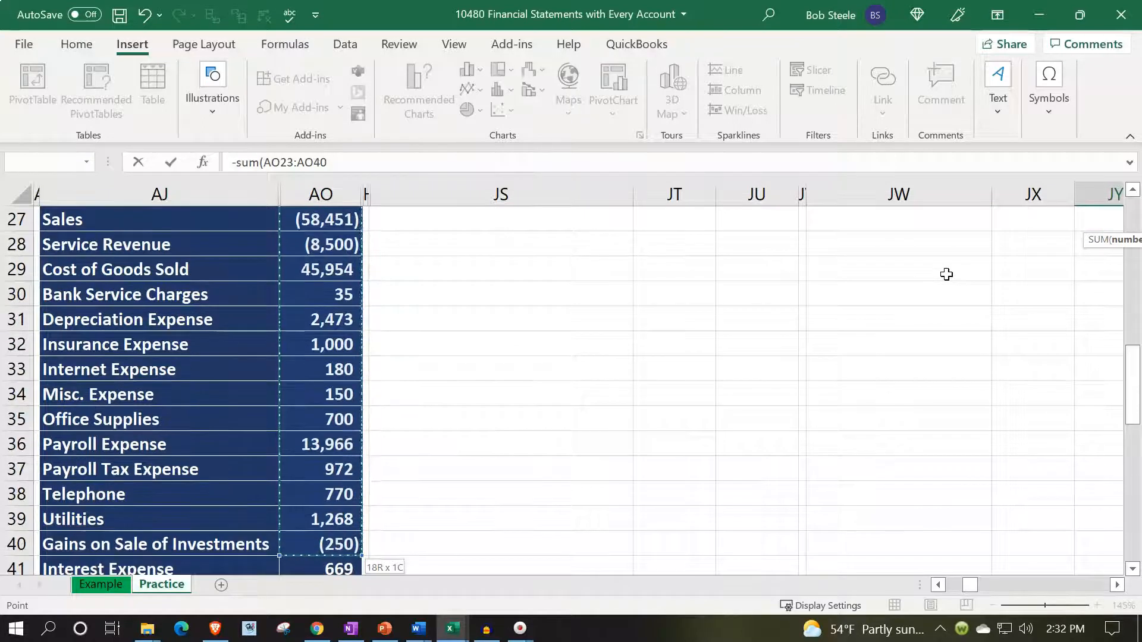
key("shift+Down")
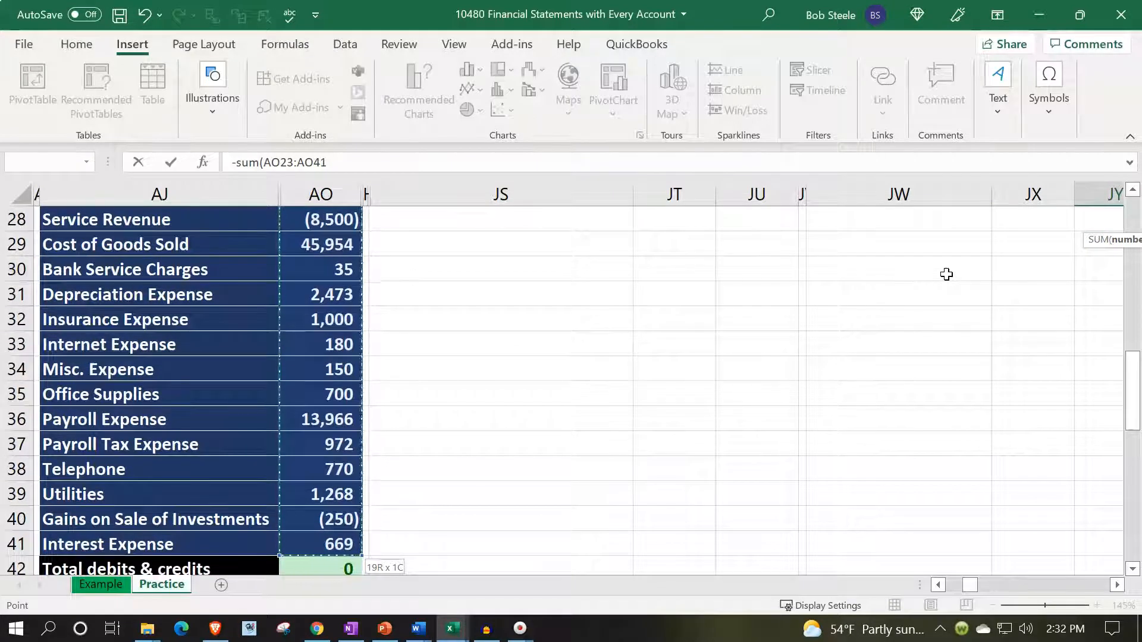
type(")")
key("Return")
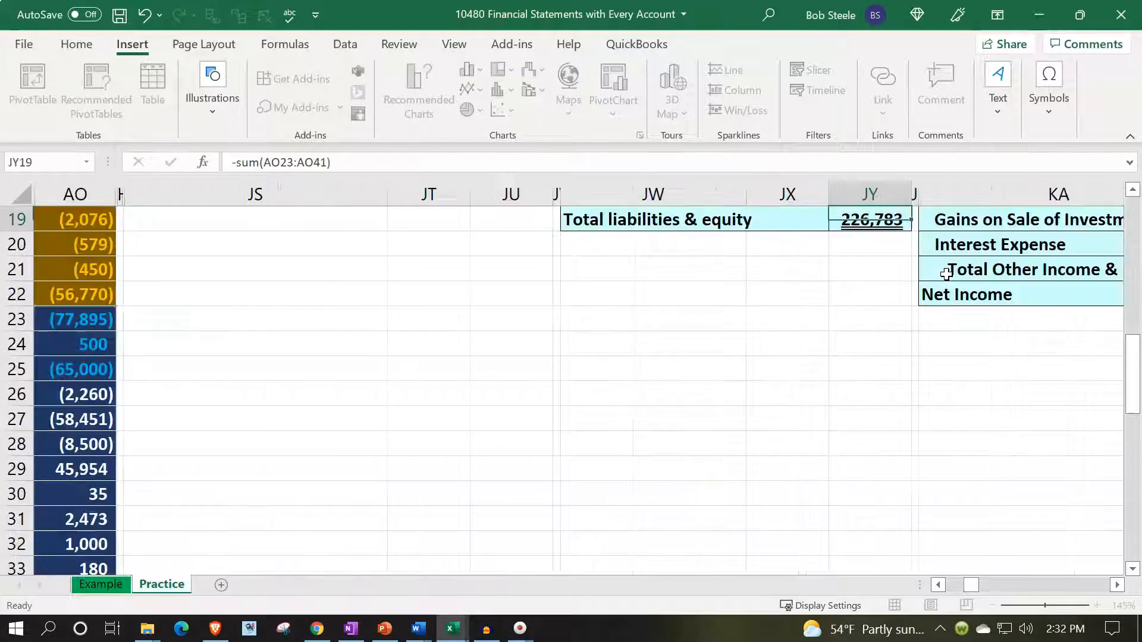
- Review the new Equity formula and compare total assets in JU17 with total liabilities and equity in JY19
key("Up")
key("Up")
key("Up")
key("Down")
key("Down")
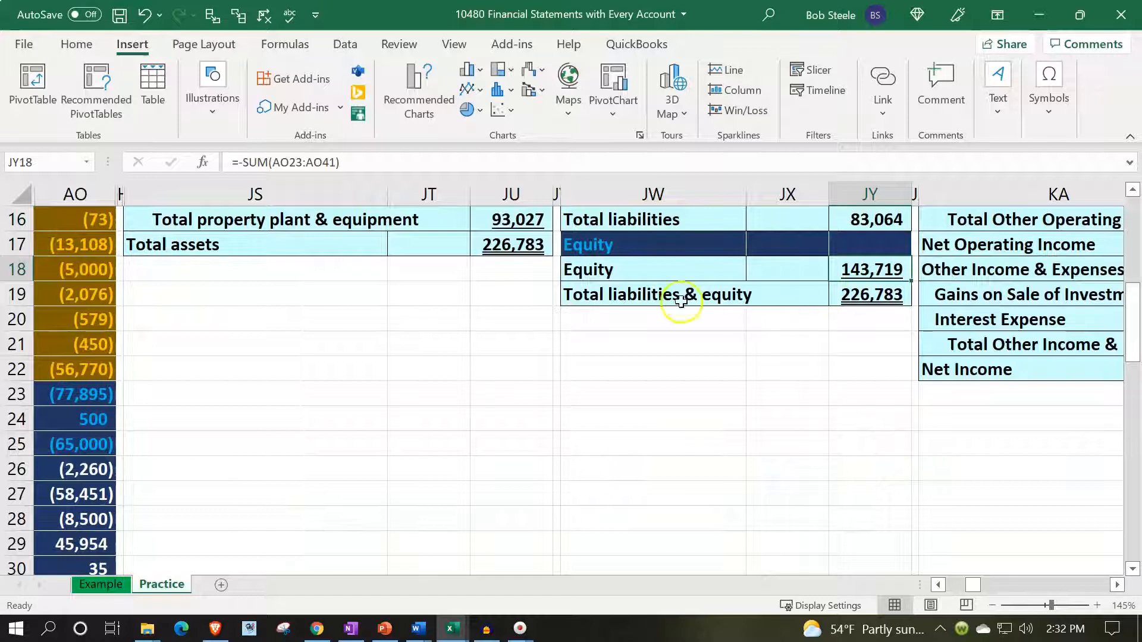
left_click(516, 250)
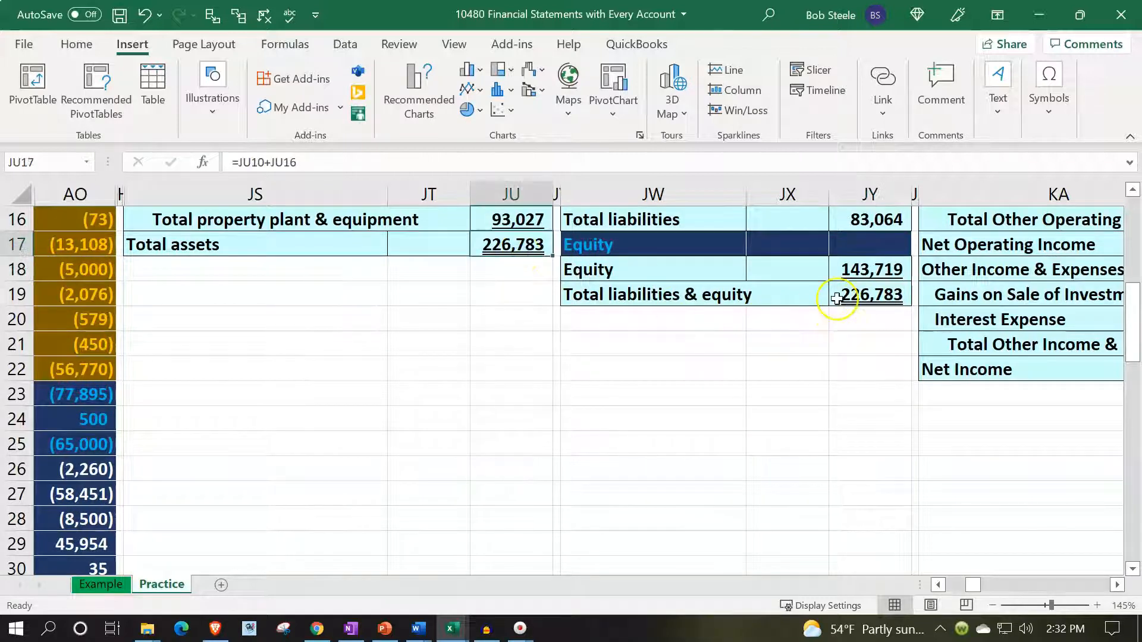
left_click(836, 299)
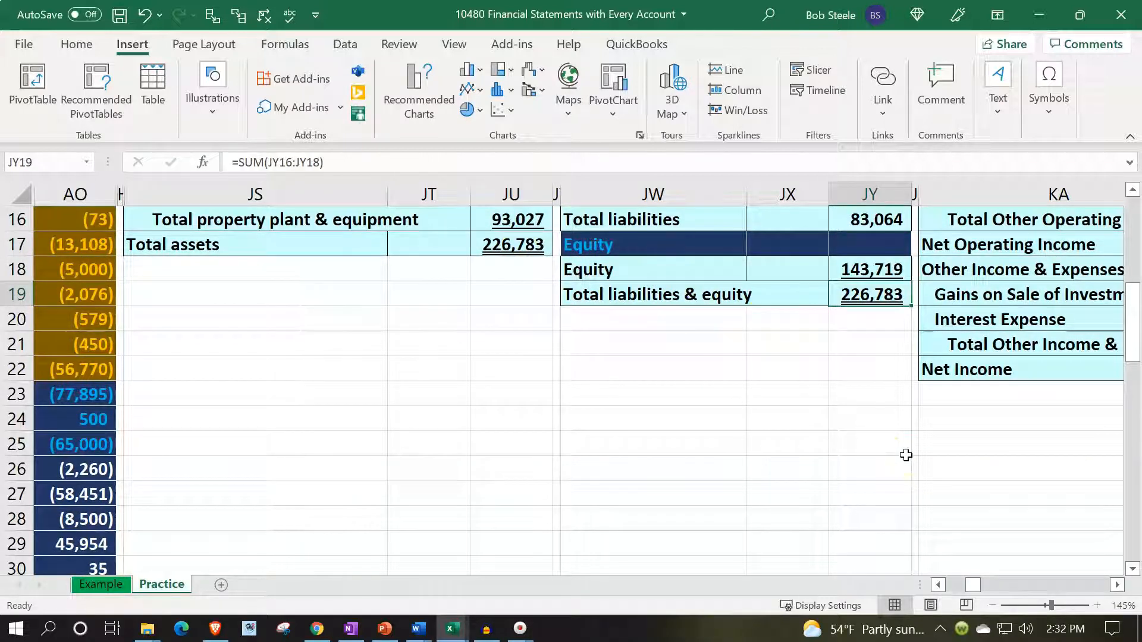
- Hide the balance sheet columns JS through JY
scroll(854, 485, "up", 5)
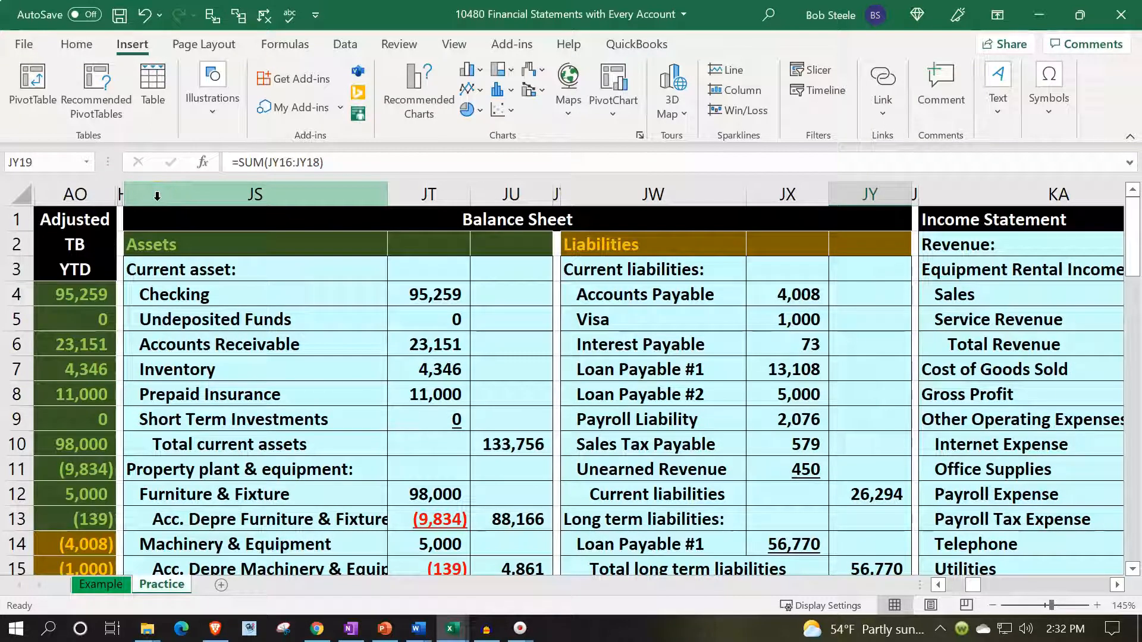
left_click_drag(157, 196, 201, 196)
left_click_drag(426, 198, 834, 189)
right_click(682, 384)
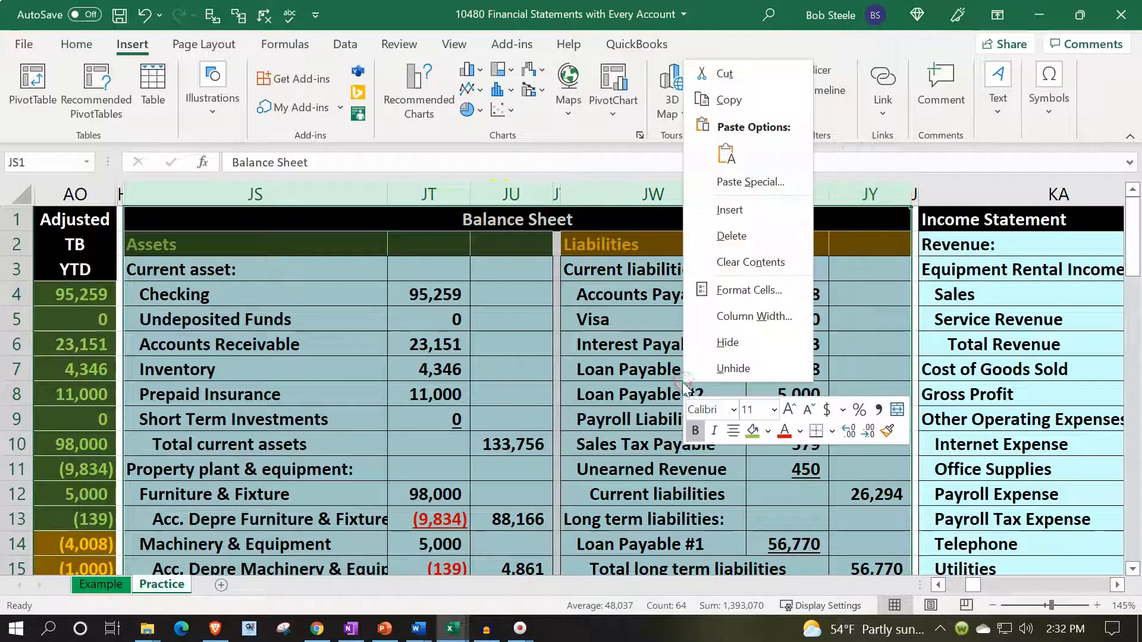
left_click(711, 348)
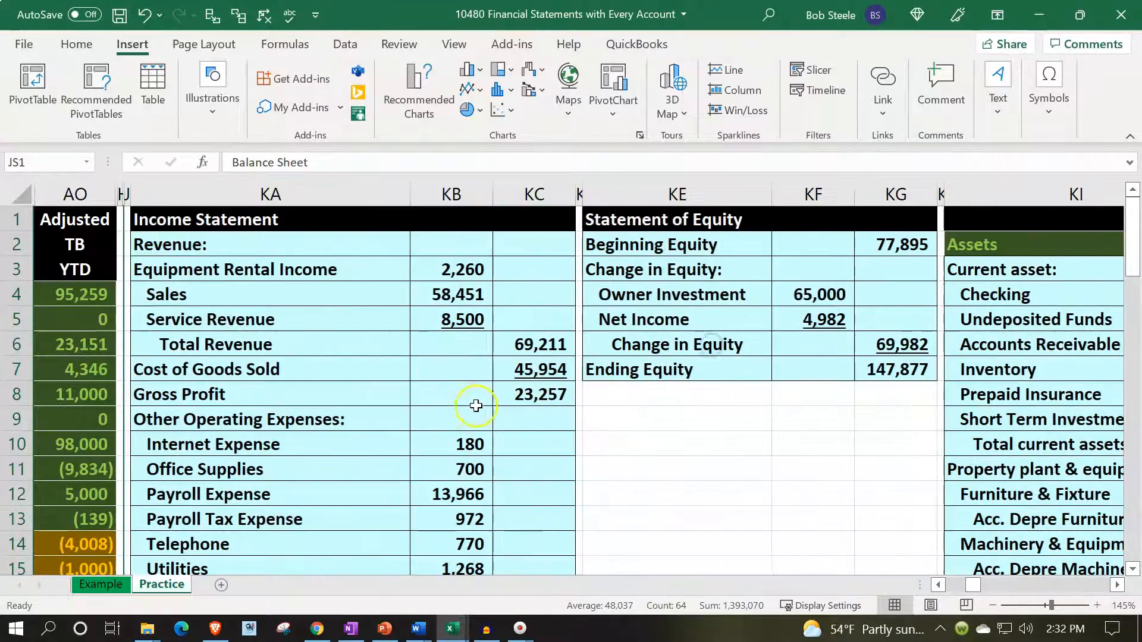
- Trace the dependents of the Equipment Rental Income balance in AO26 to the income statement
left_click(443, 414)
key("Left")
key("Left")
key("Left")
key("Left")
key("Left")
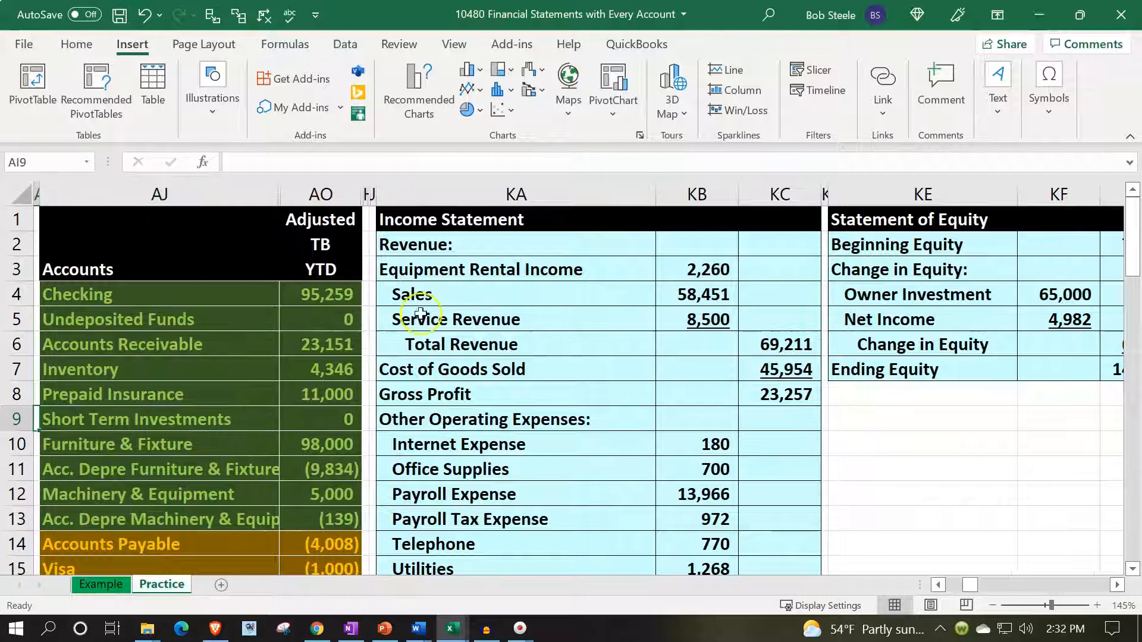
scroll(383, 357, "down", 6)
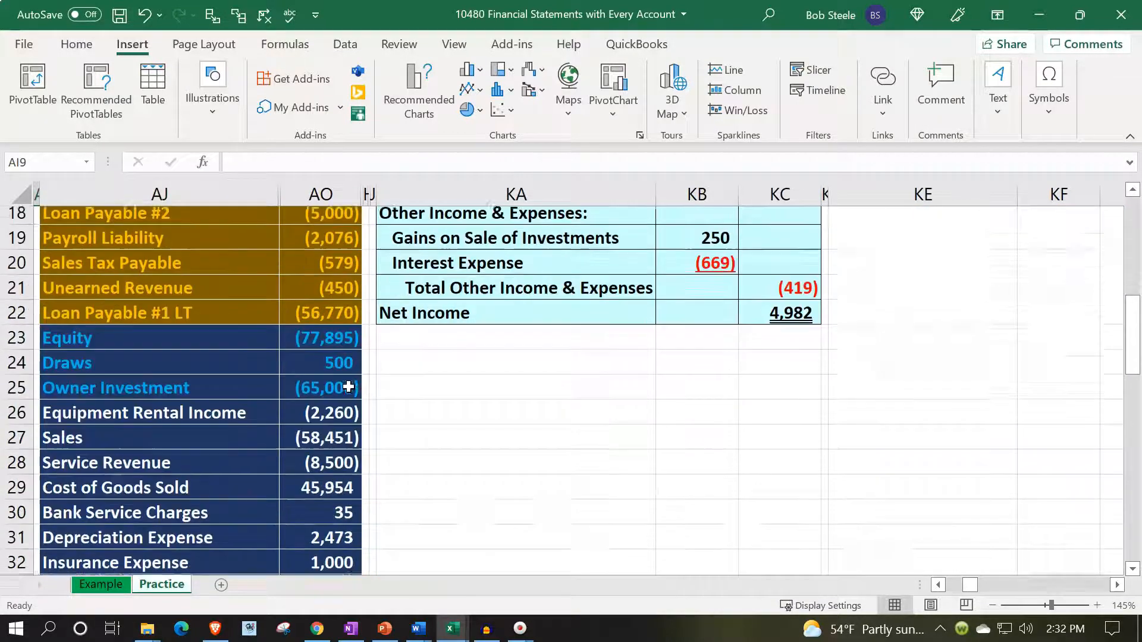
scroll(348, 387, "down", 1)
left_click(331, 393)
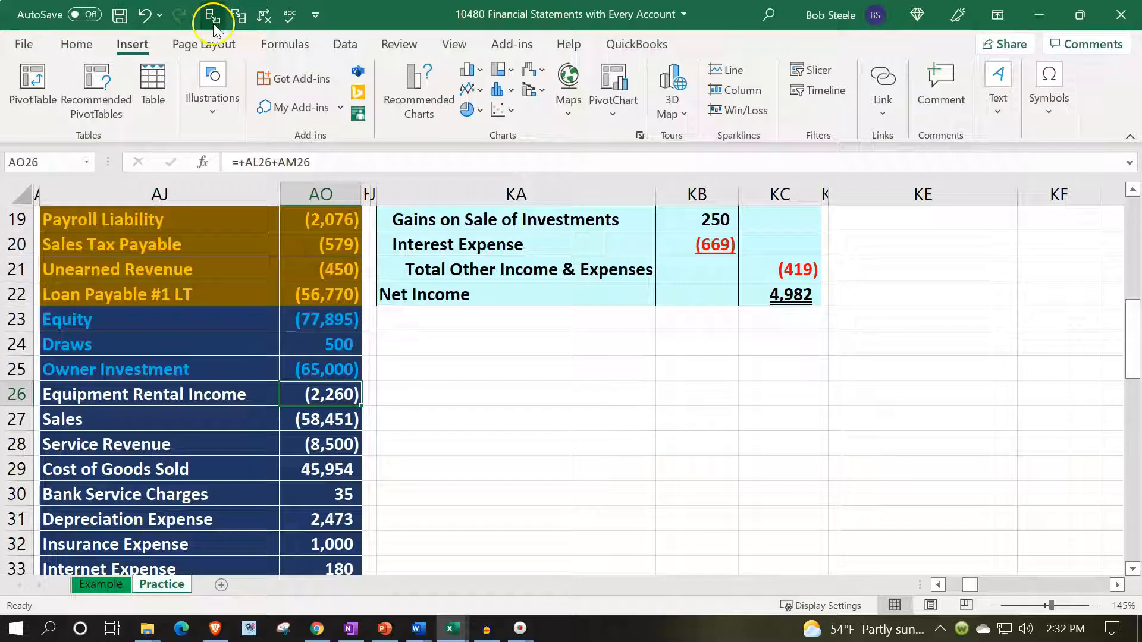
left_click(239, 18)
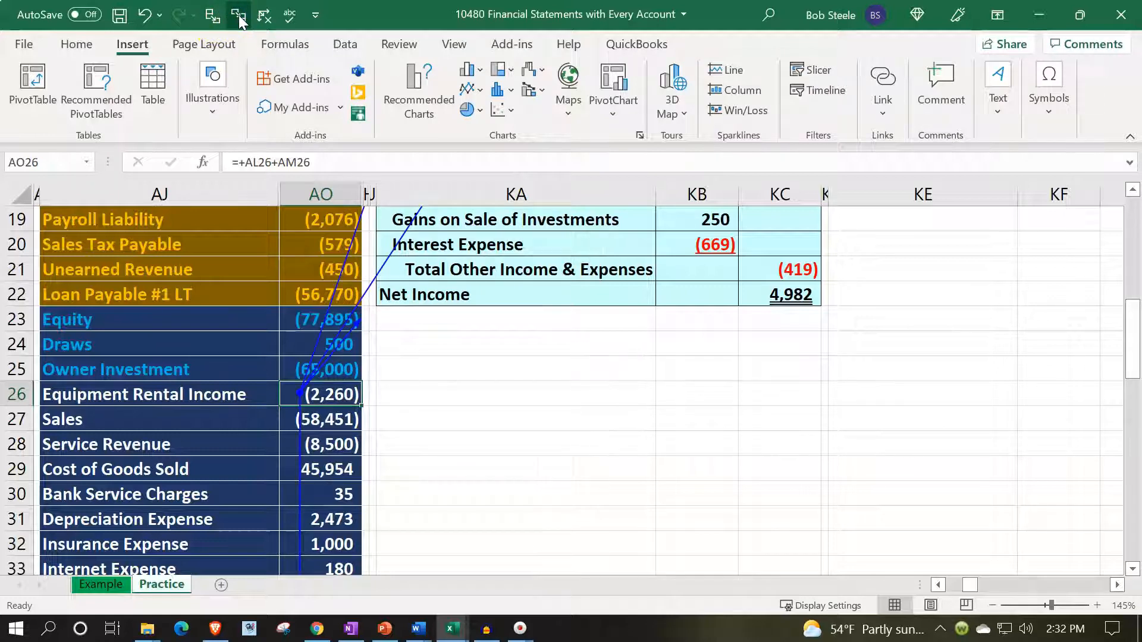
scroll(420, 293, "up", 4)
scroll(454, 316, "down", 5)
- Trace the dependents of the Sales, Service Revenue and Cost of Goods Sold balances in AO27:AO29 to the income statement
left_click(339, 345)
left_click(236, 19)
key("Down")
left_click(248, 15)
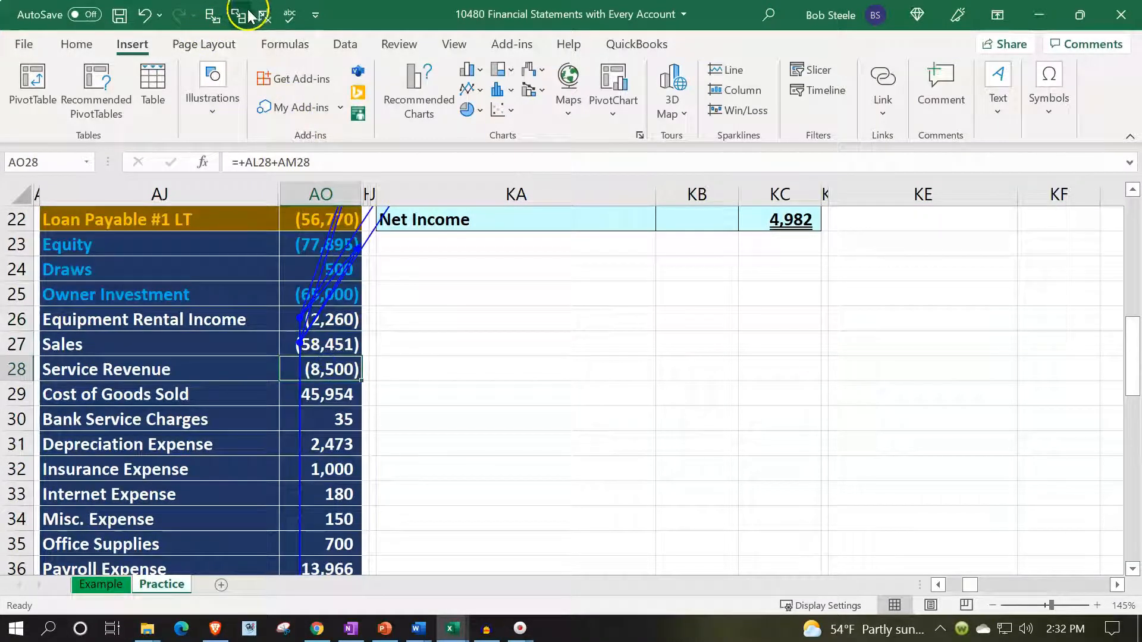
left_click(343, 397)
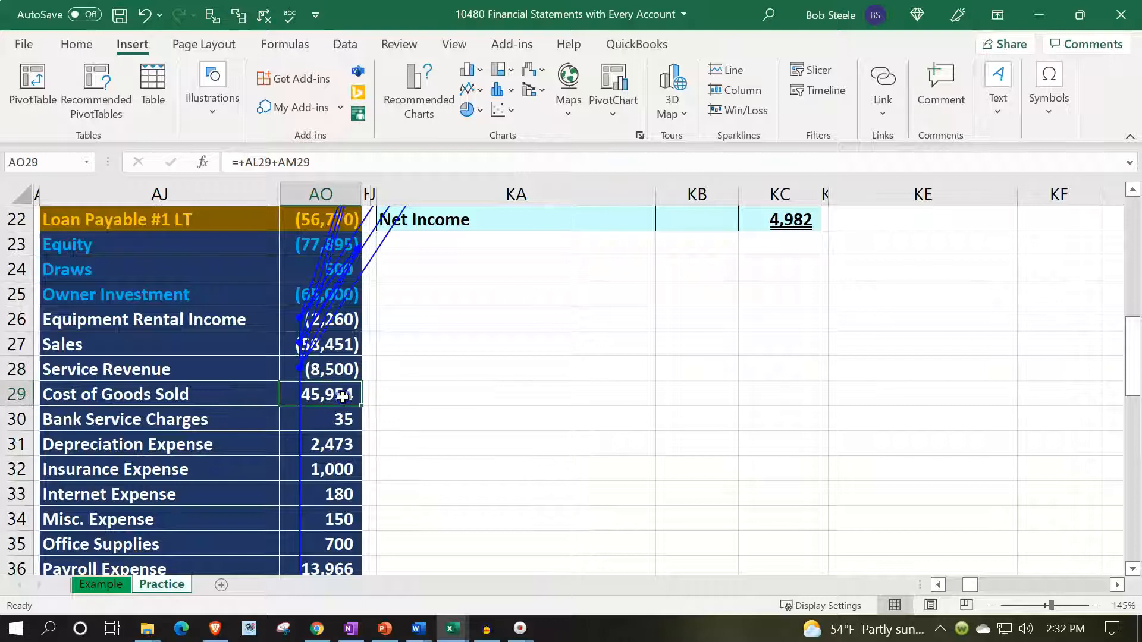
left_click(242, 19)
scroll(579, 331, "up", 7)
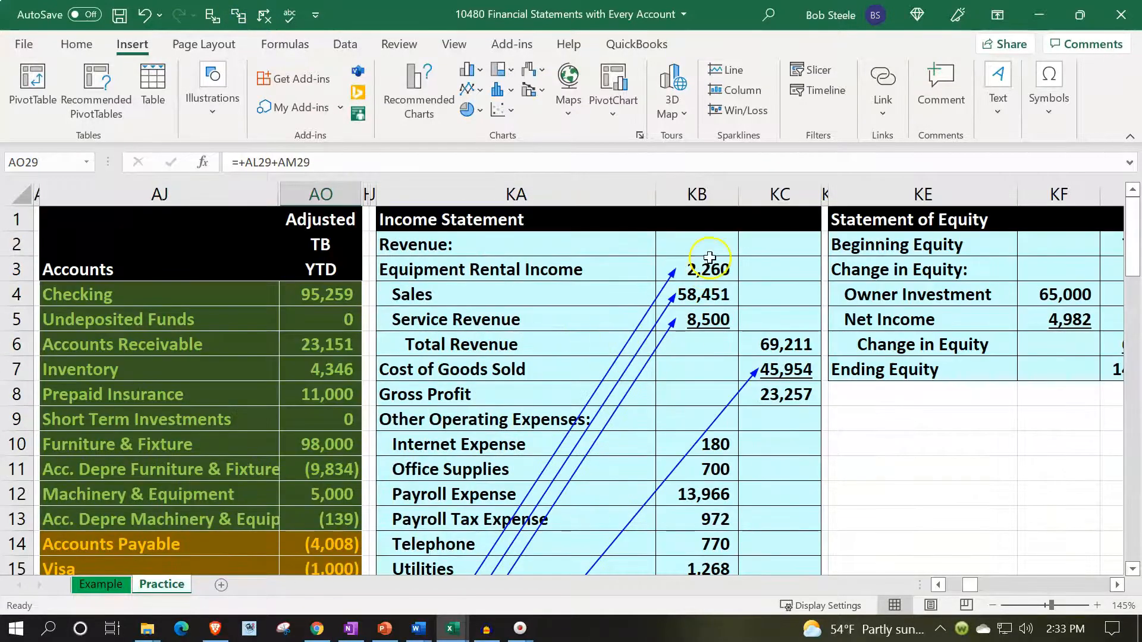
- Inspect the Total Revenue formula in KC6 and the Gross Profit formula in KC8
double_click(773, 345)
key("Return")
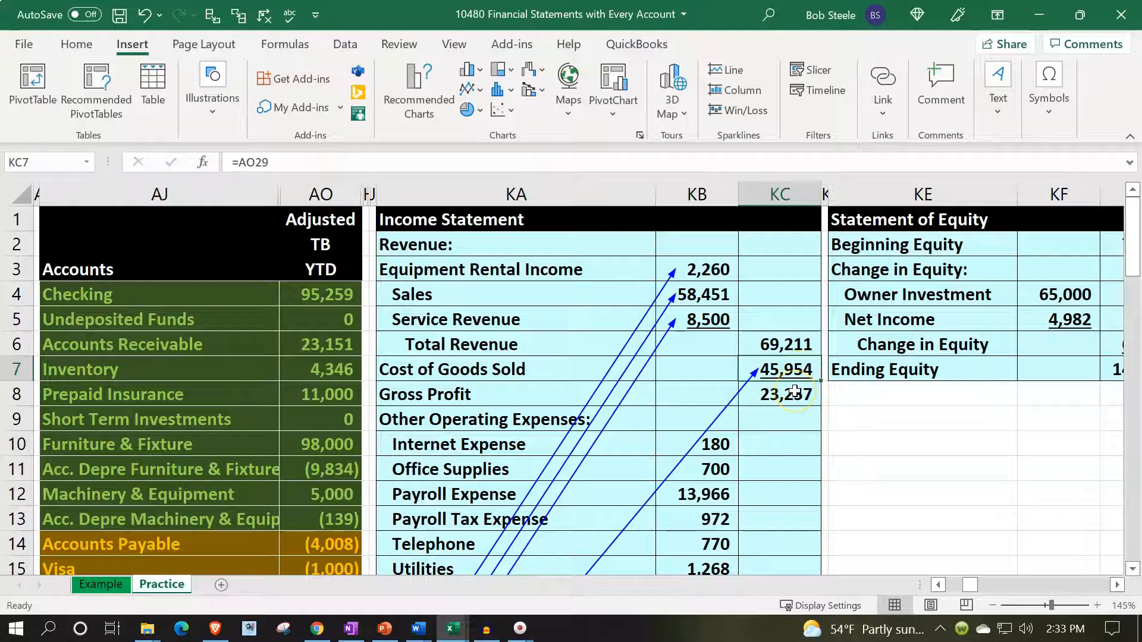
left_click(795, 391)
double_click(795, 391)
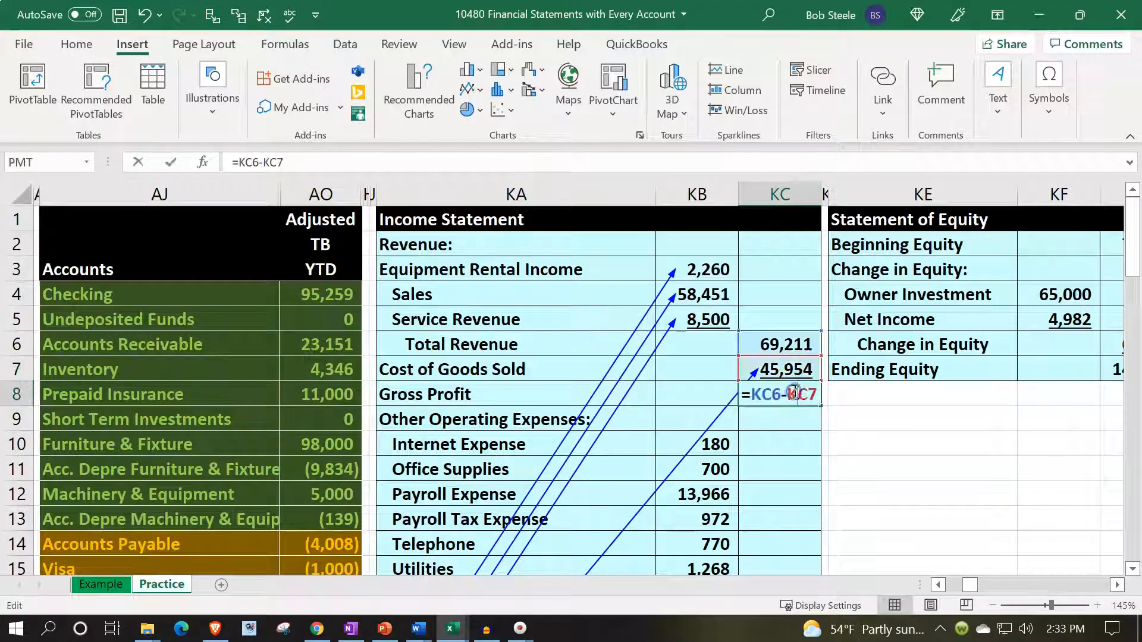
key("Return")
- Compare the Bank Service Charges and Depreciation Expense accounts in the trial balance with the income statement's Other Operating Expenses list
scroll(789, 390, "down", 2)
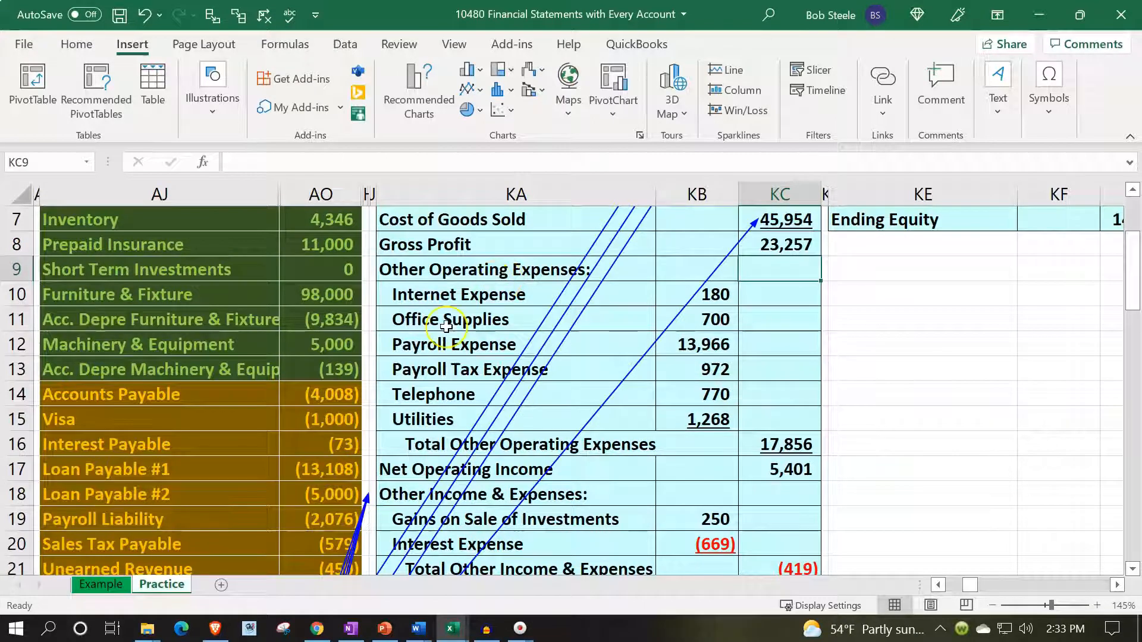
scroll(447, 327, "down", 5)
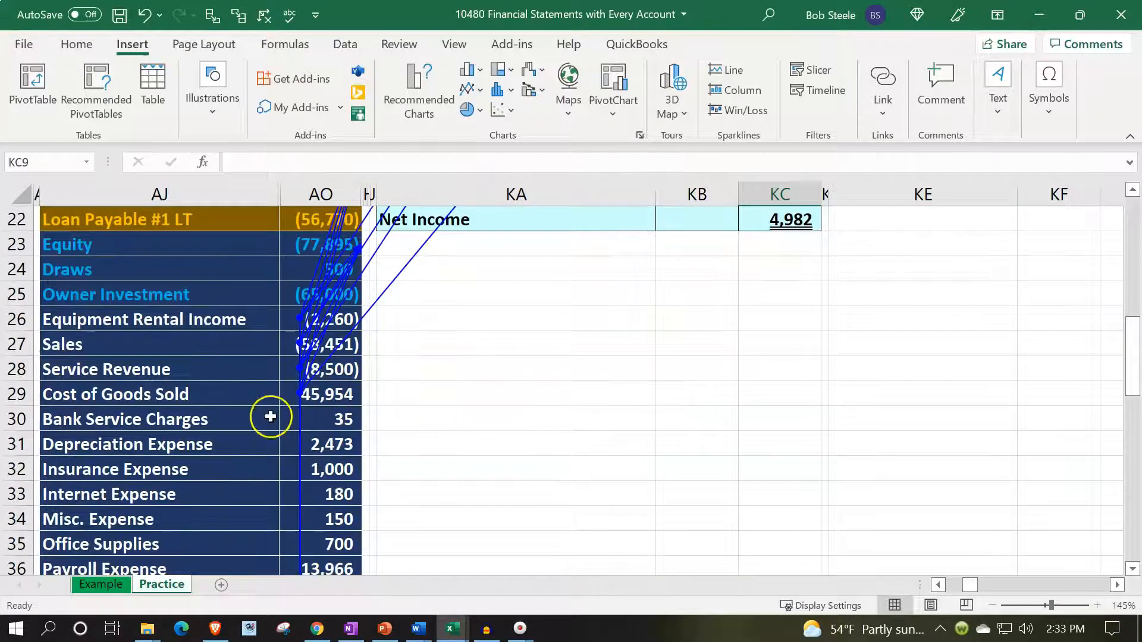
left_click(165, 418)
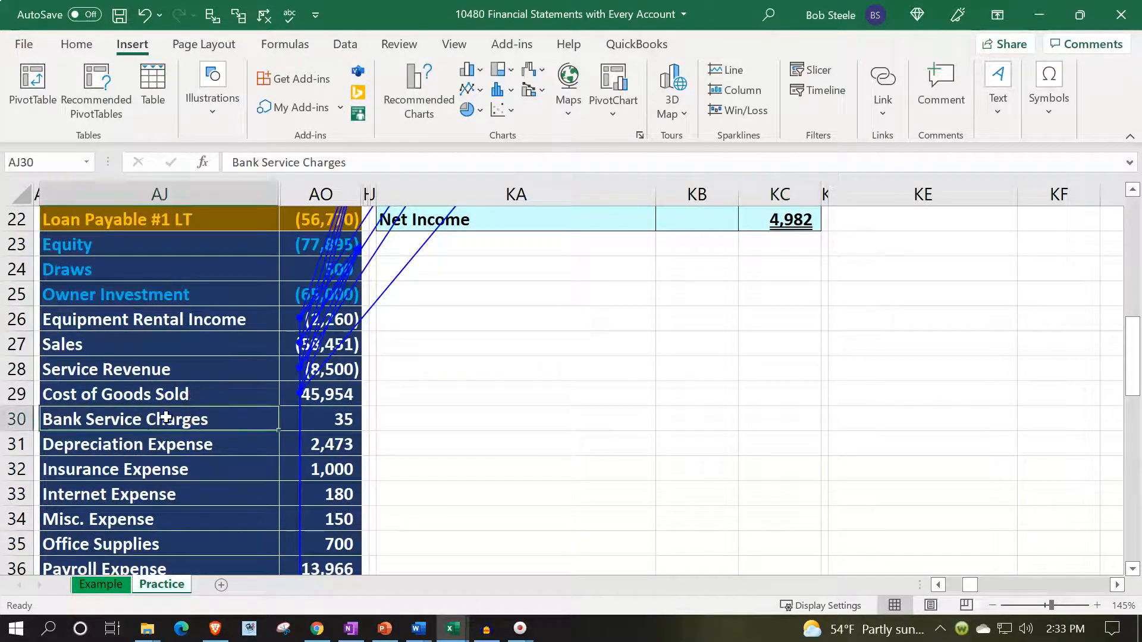
left_click_drag(165, 417, 167, 446)
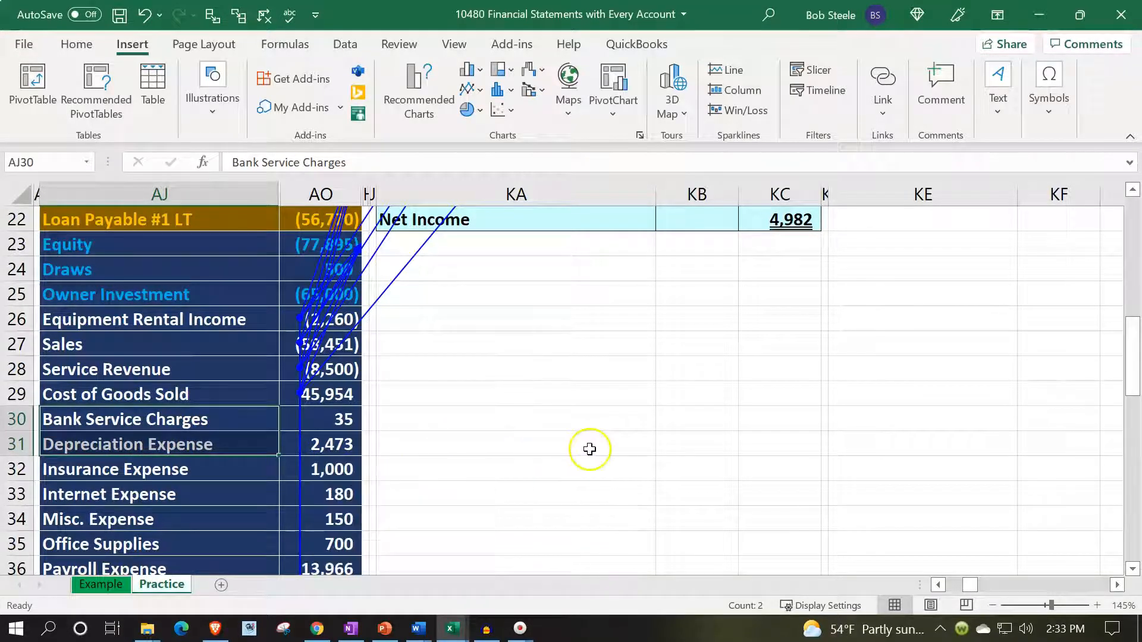
scroll(590, 444, "up", 5)
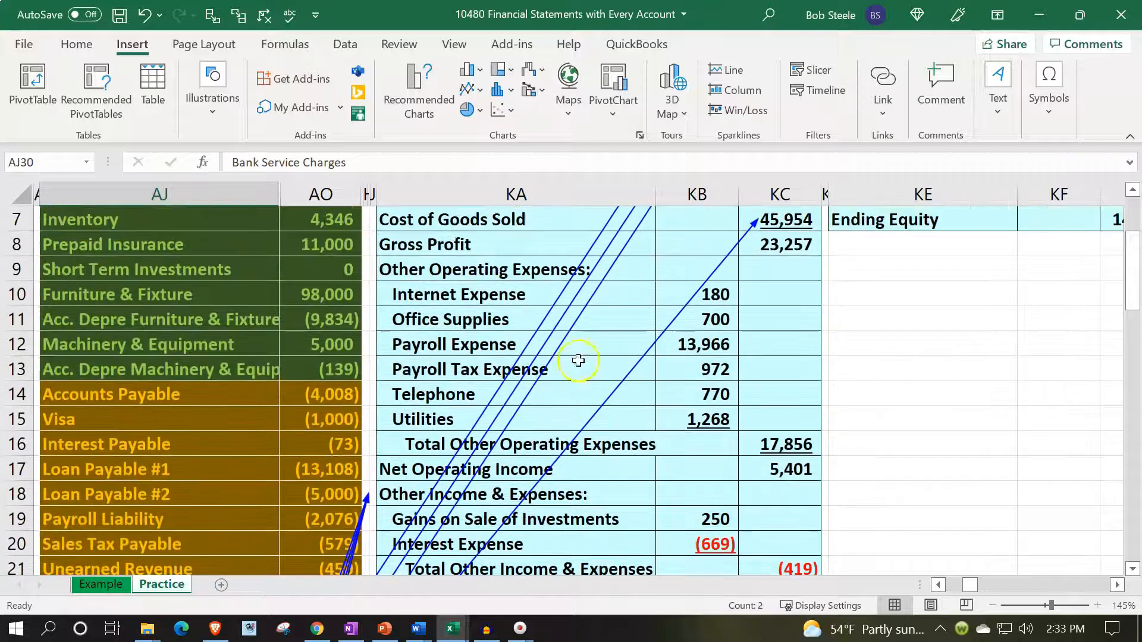
- Clear the operating expense lines in KA10:KB15 and insert blank cells at KA12:KC16, shifting the existing cells down
left_click_drag(442, 297, 690, 420)
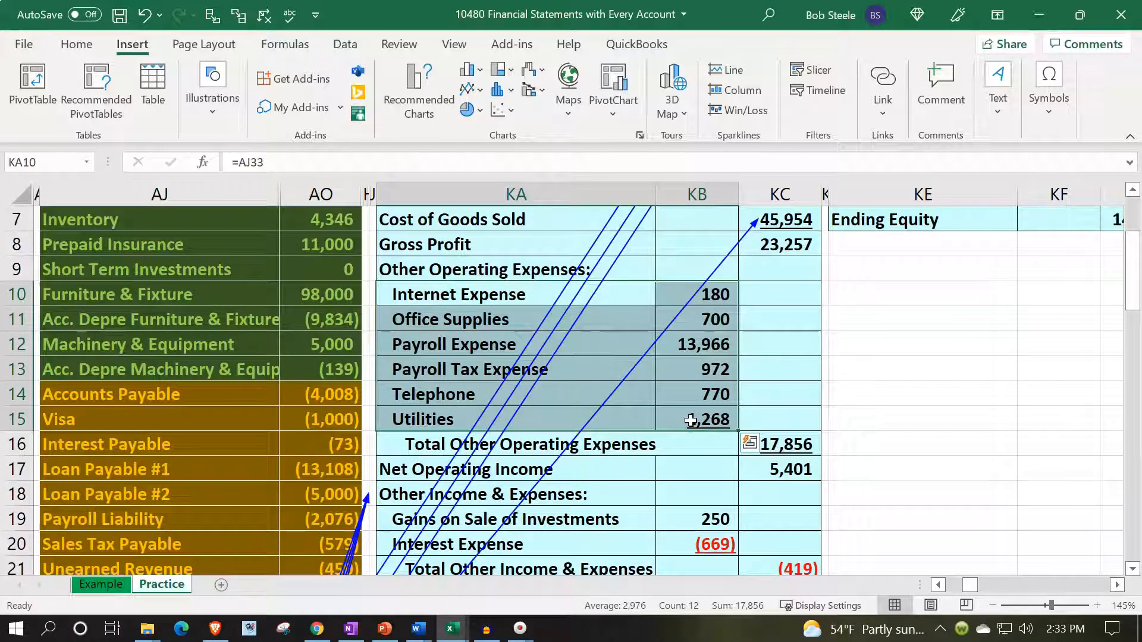
key("Delete")
left_click_drag(461, 340, 762, 442)
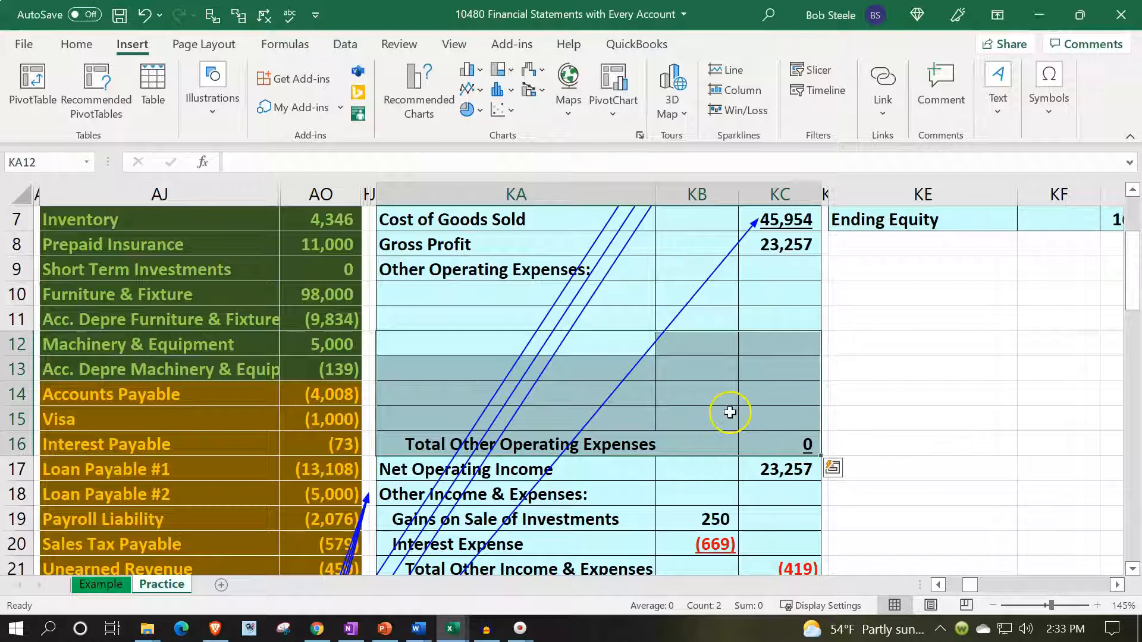
right_click(730, 410)
left_click(751, 251)
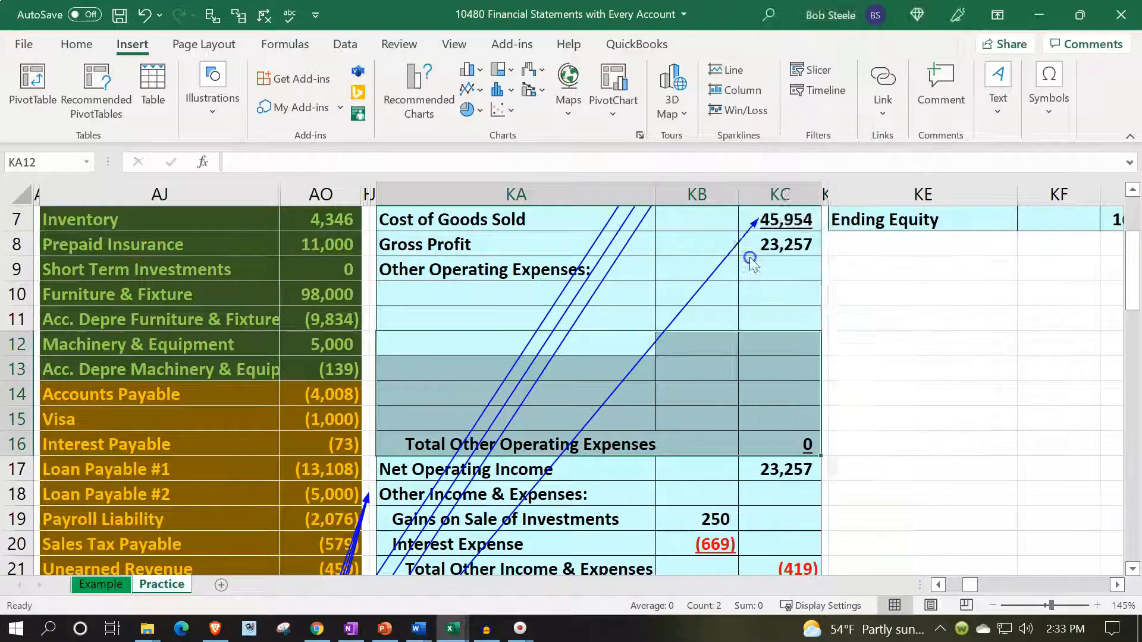
left_click(719, 275)
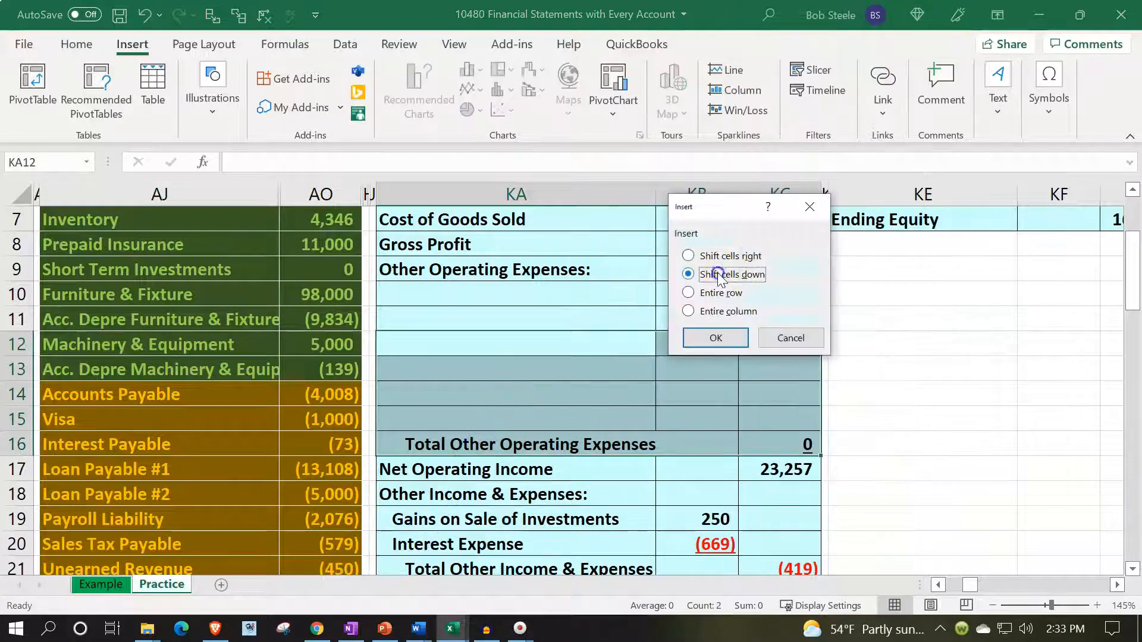
left_click(711, 336)
- Link KA10, the first line under Other Operating Expenses, to the Bank Service Charges account name in AJ30
left_click(457, 297)
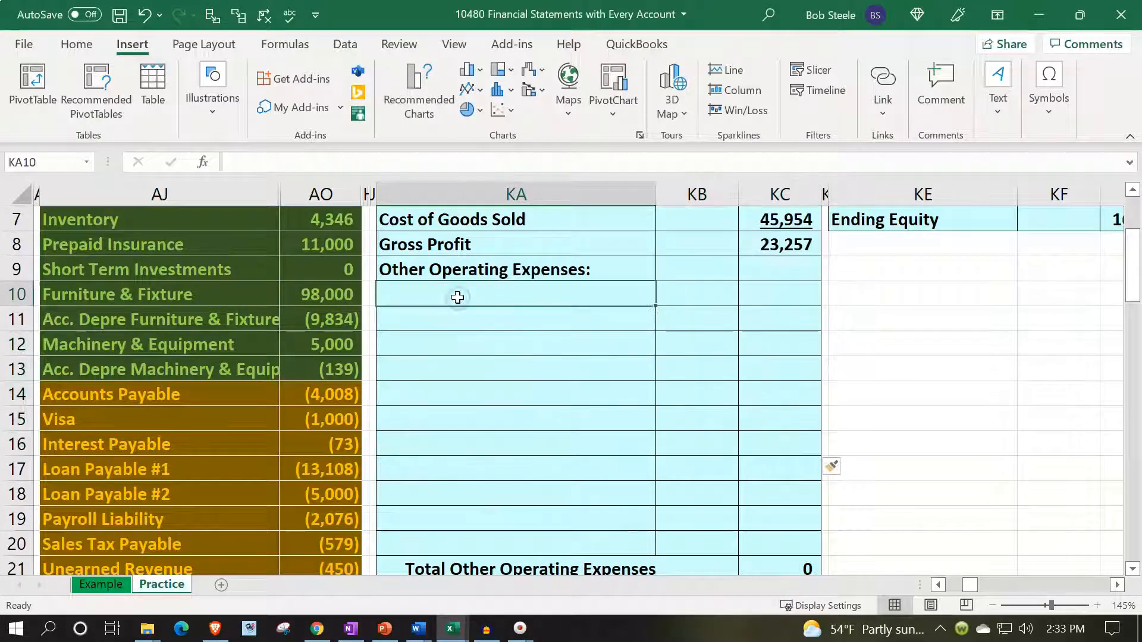
type("=")
key("Down")
key("Down")
key("Down")
key("Down")
key("Down")
key("Down")
key("Down")
key("Down")
key("Down")
key("Down")
key("Down")
key("Down")
key("Down")
key("Down")
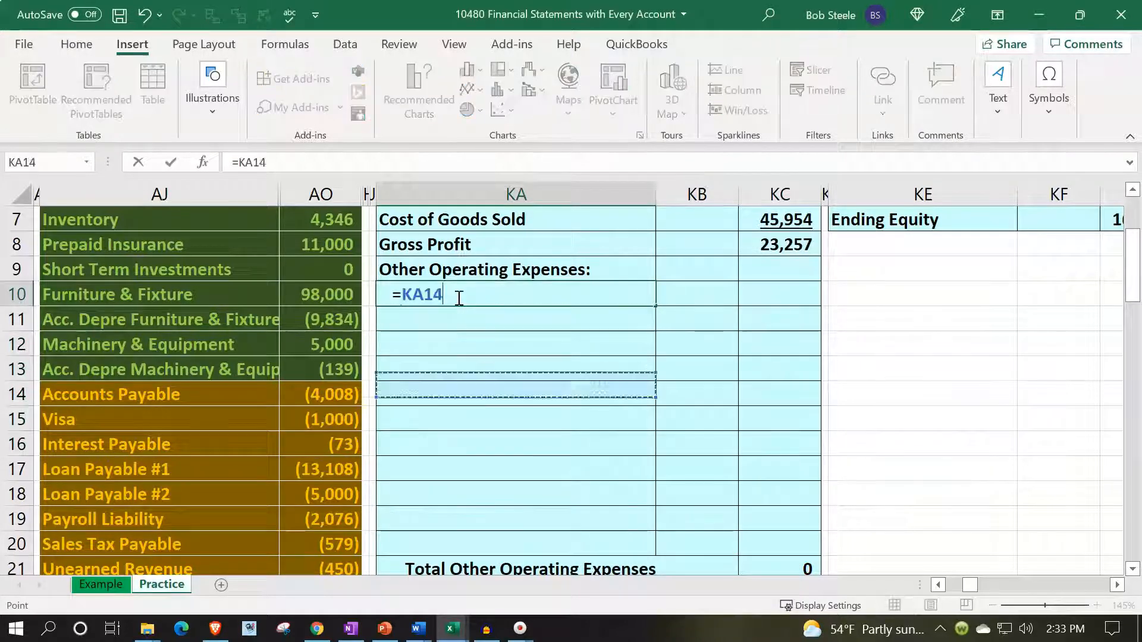
key("Down")
key("Down")
key("Down")
key("Down")
key("Down")
key("Down")
key("Down")
key("Down")
key("Down")
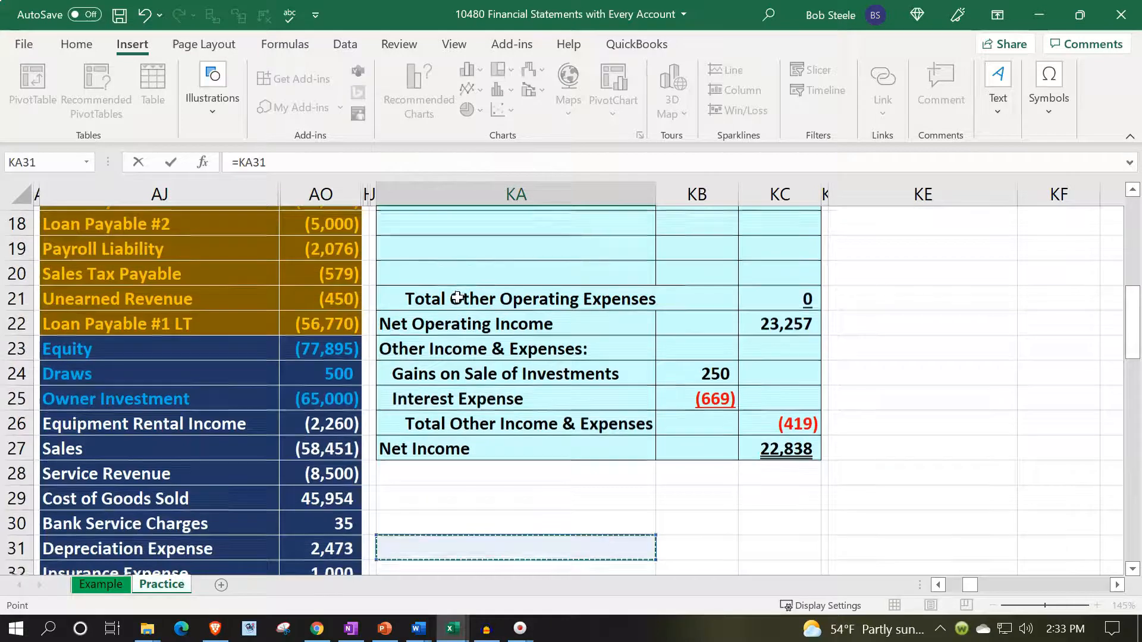
key("Left")
key("Left")
key("Up")
key("Up")
key("Left")
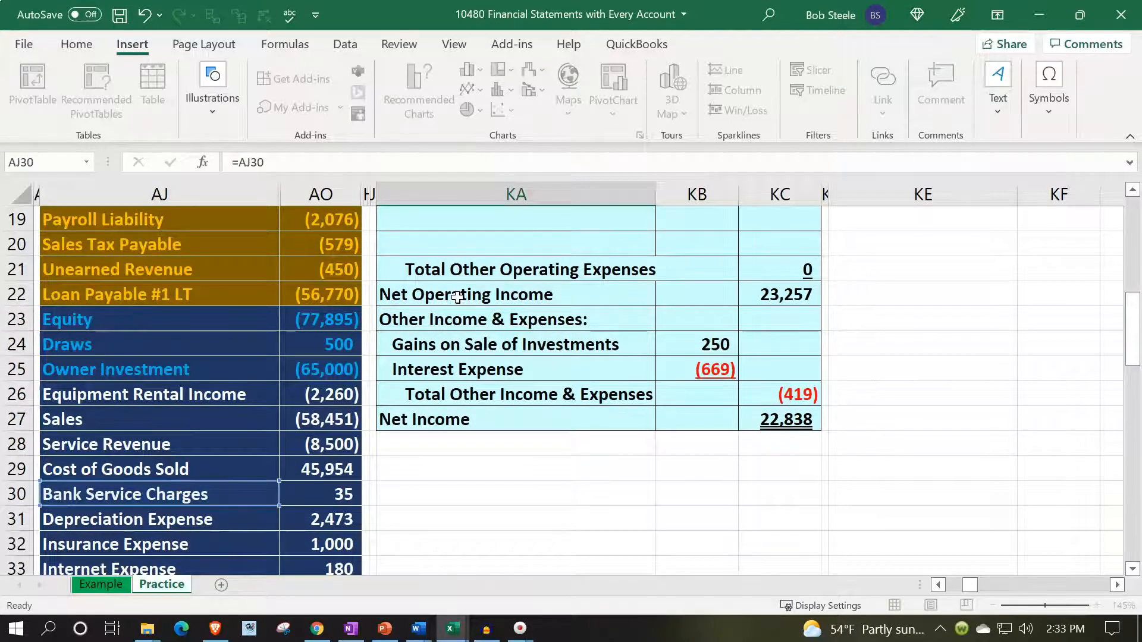
key("Return")
- Link the amount in KB10 to the Bank Service Charges balance in AO30
key("Up")
key("Up")
key("Down")
key("Right")
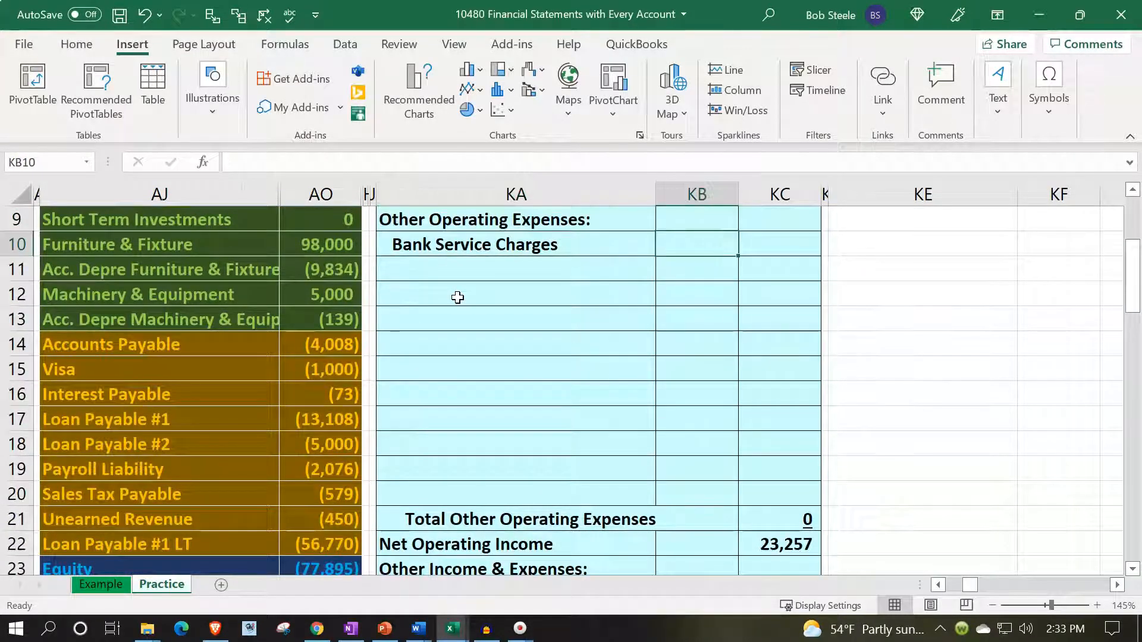
type("=")
key("Down")
key("Down")
key("Down")
key("Down")
key("Down")
key("Down")
key("Down")
key("Down")
key("Down")
key("Down")
key("Down")
key("Down")
key("Down")
key("Down")
key("Down")
key("Down")
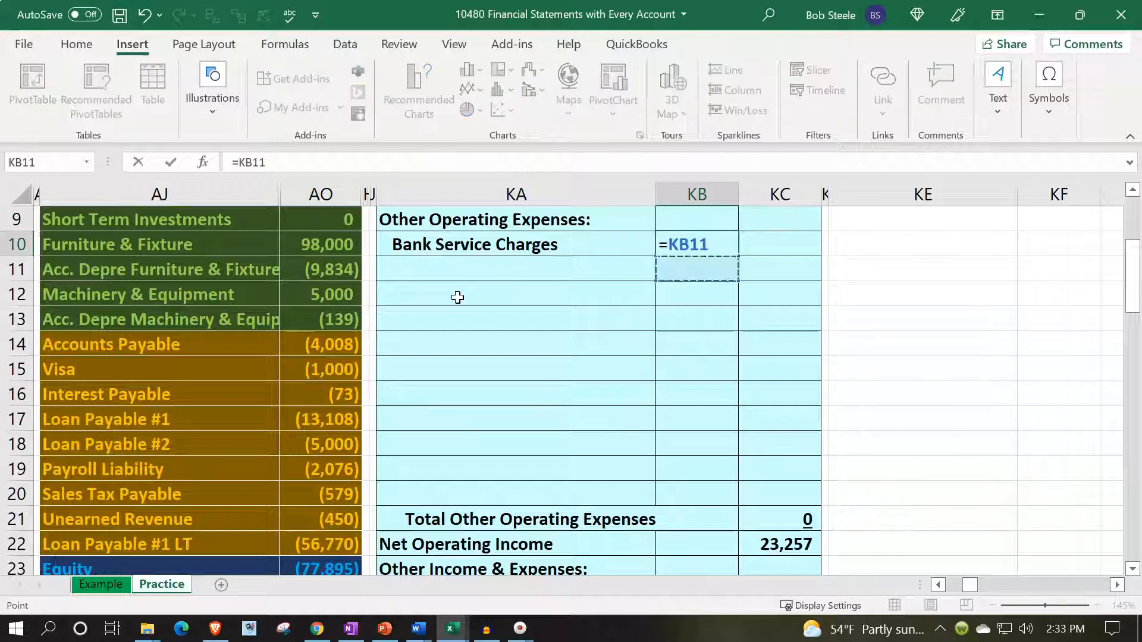
key("Down")
key("Down")
key("Down")
key("Down")
key("Down")
key("Down")
key("Left")
key("Left")
key("Left")
key("Left")
key("Up")
key("Up")
key("Right")
key("Left")
key("Return")
- Fill the account name and amount formulas in KA10:KB10 down through row 19, ending with Utilities
scroll(538, 370, "up", 2)
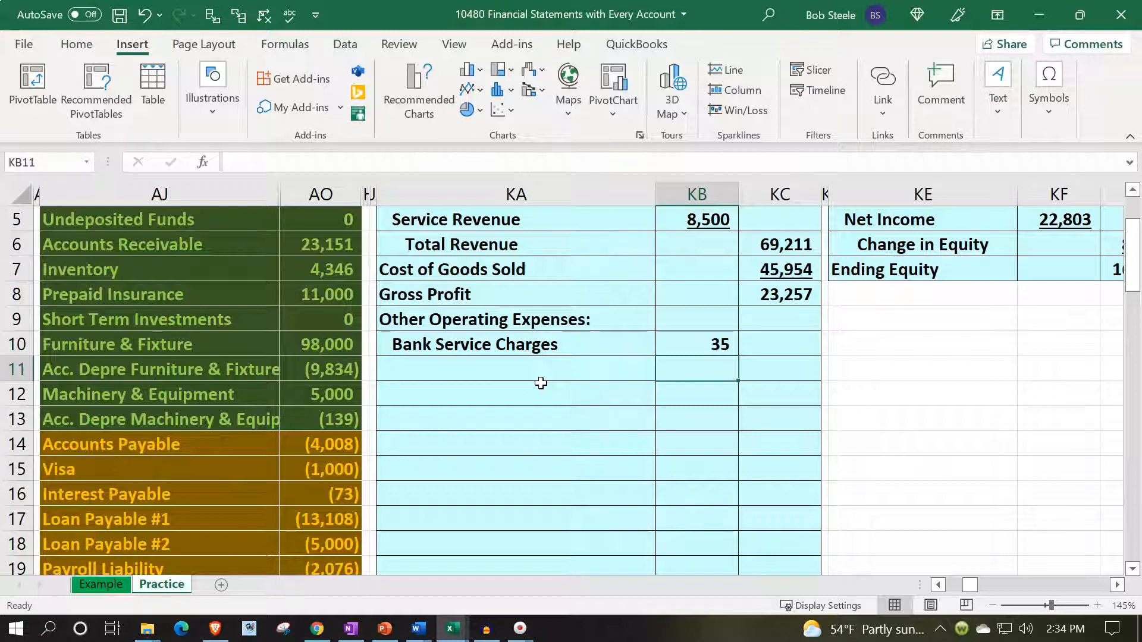
left_click(638, 337)
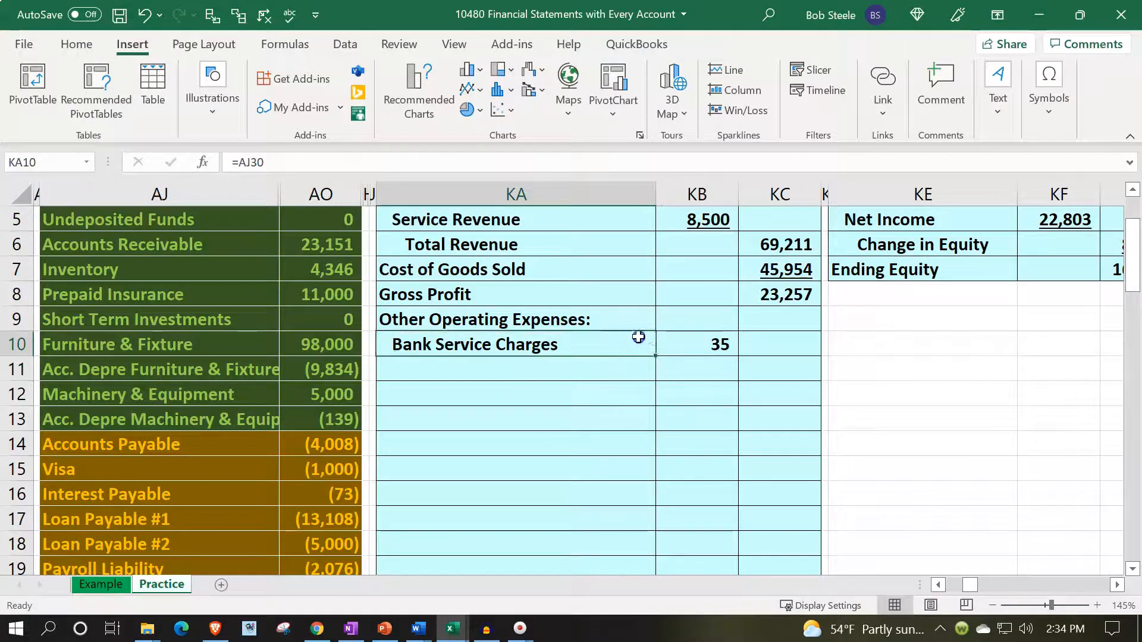
mouse_move(654, 337)
left_mouse_down()
mouse_move(719, 347)
mouse_move(739, 365)
mouse_move(739, 549)
left_mouse_up()
scroll(739, 535, "down", 2)
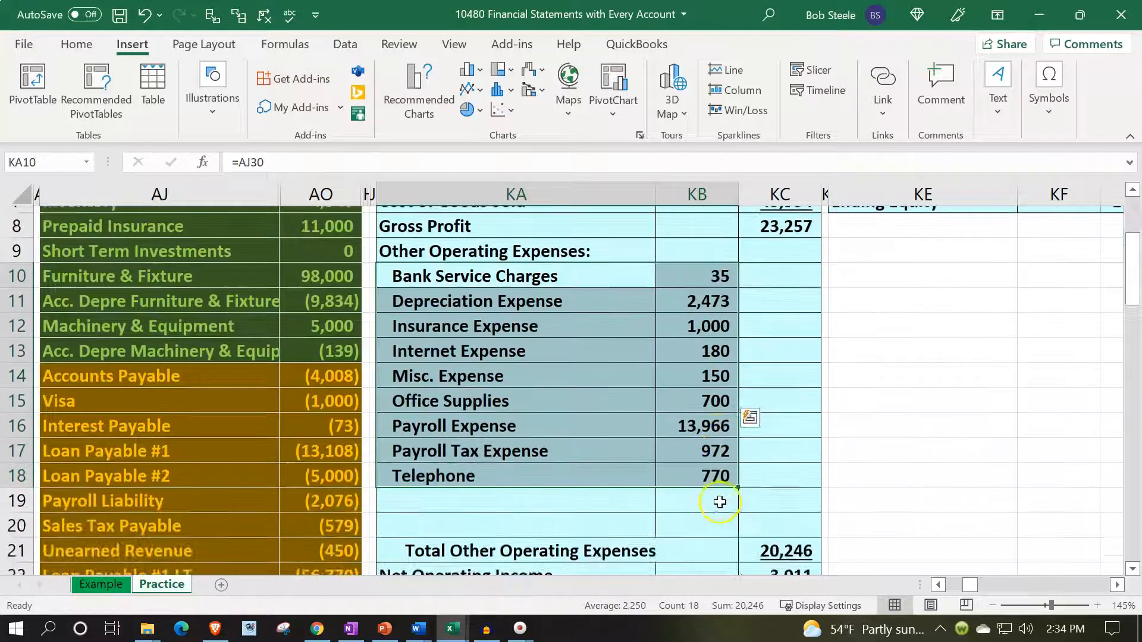
left_click_drag(739, 411, 739, 429)
scroll(420, 509, "down", 5)
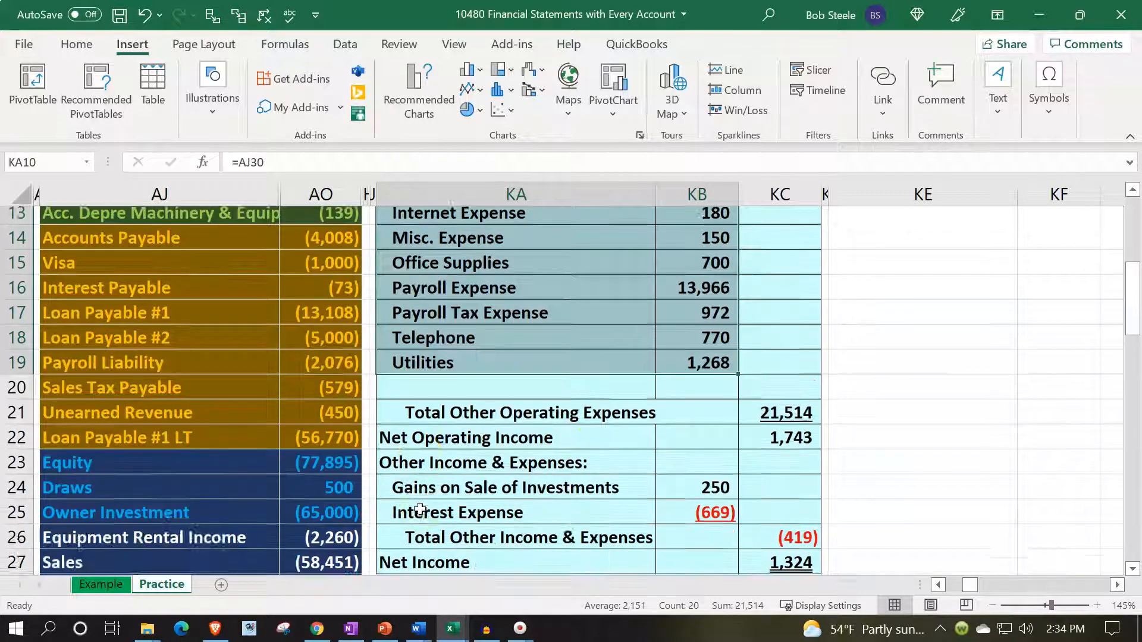
- Compare Gains on Sale of Investments and Interest Expense in AJ40:AO41 with the income statement's Other Income & Expenses section
scroll(374, 524, "down", 1)
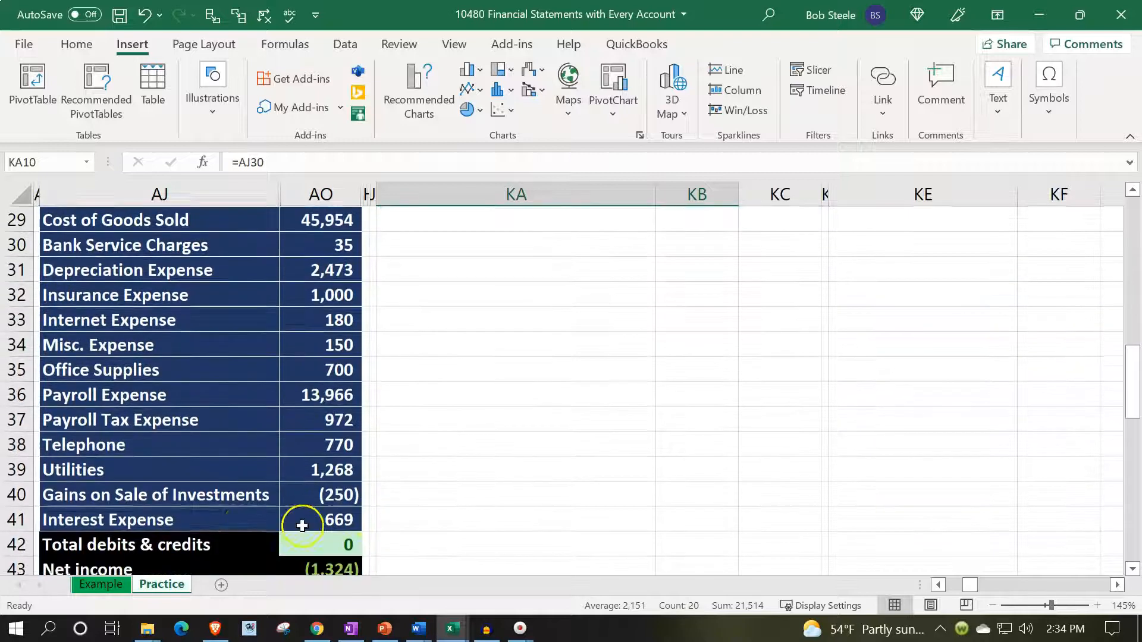
left_click_drag(155, 496, 315, 519)
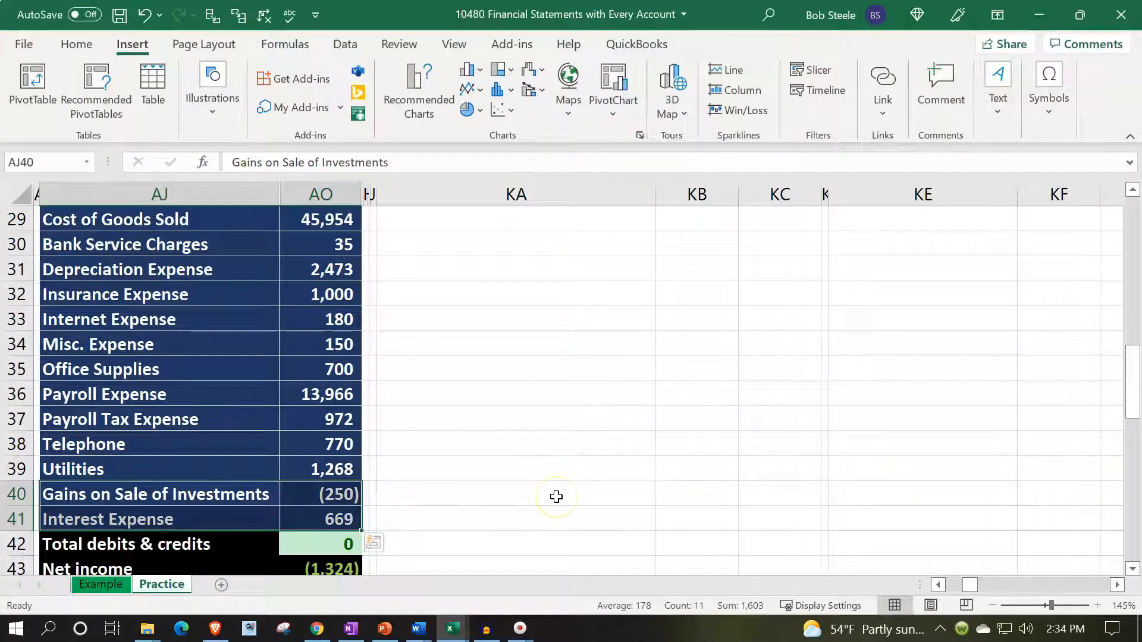
scroll(556, 496, "up", 5)
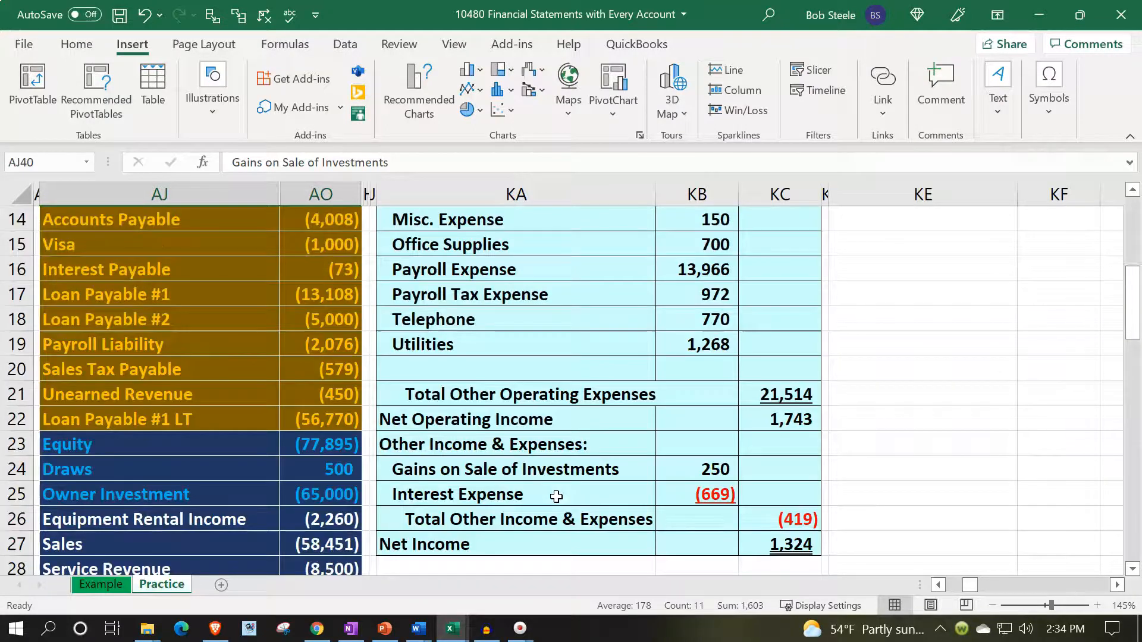
- Delete the blank cells KA20:KC20 above Total Other Operating Expenses, shifting the cells below up
left_click_drag(429, 368, 755, 380)
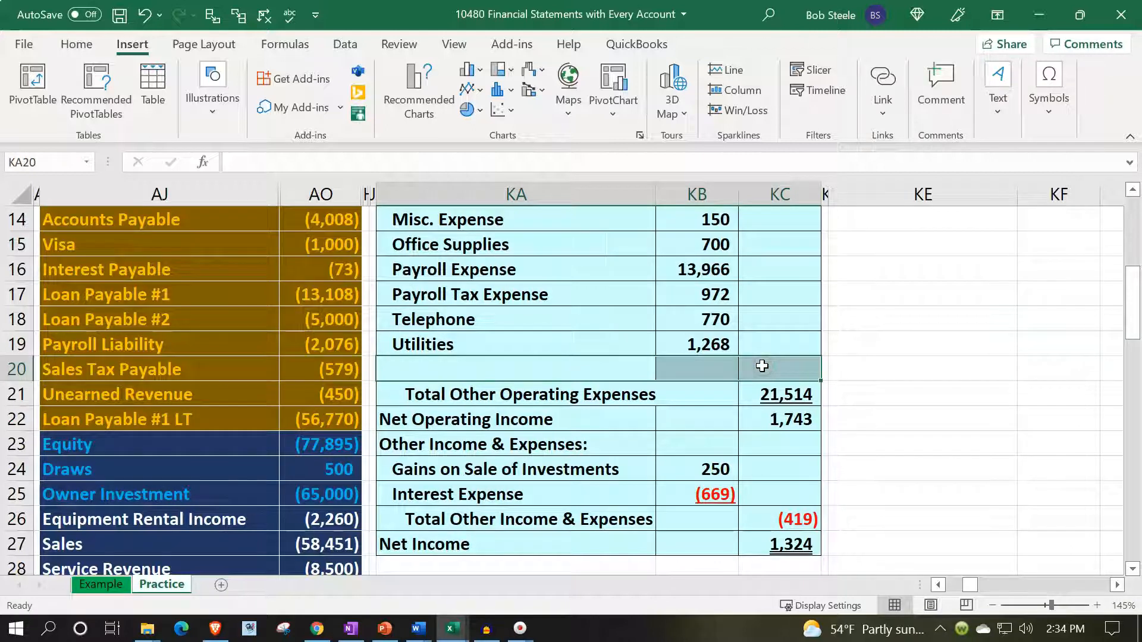
right_click(762, 366)
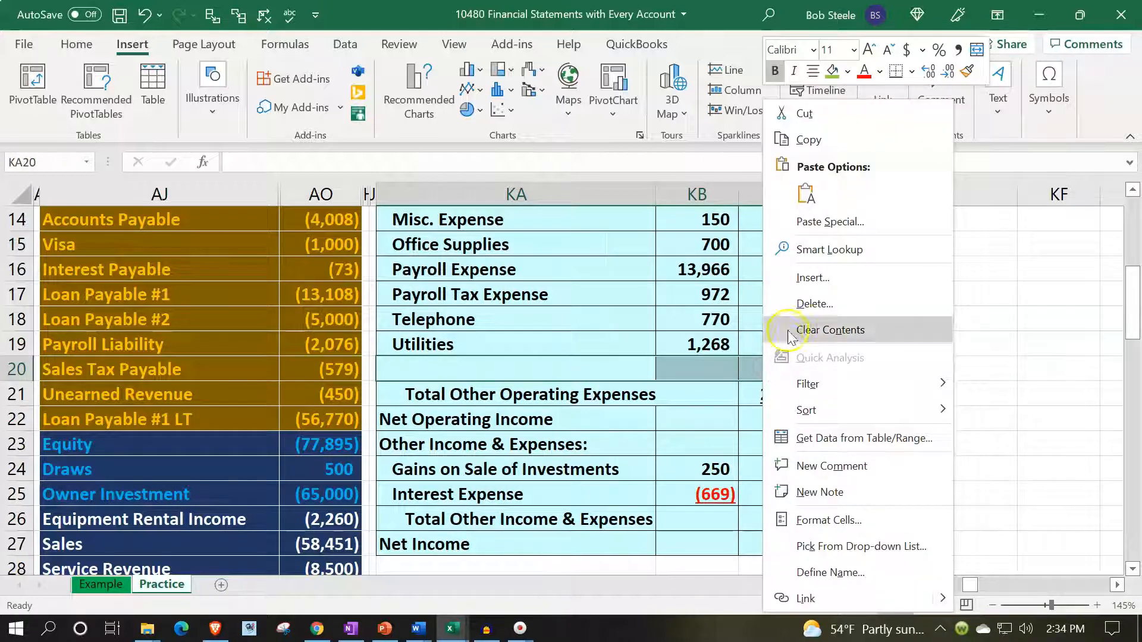
left_click(790, 302)
left_click(751, 319)
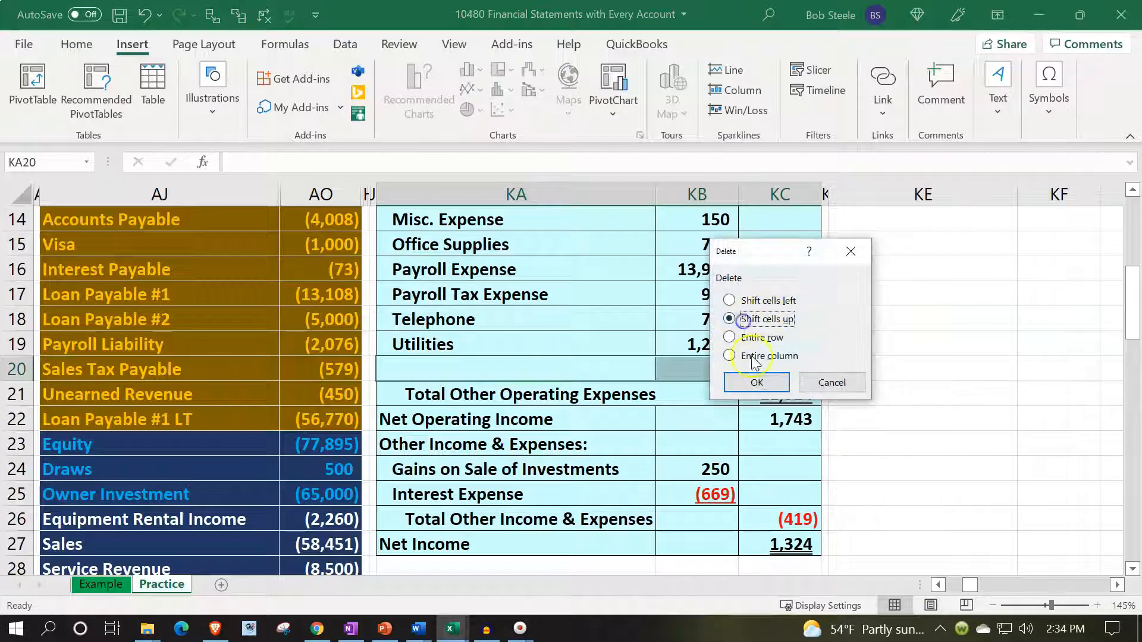
left_click(758, 384)
- Underline the Utilities amount in KB19
left_click(708, 345)
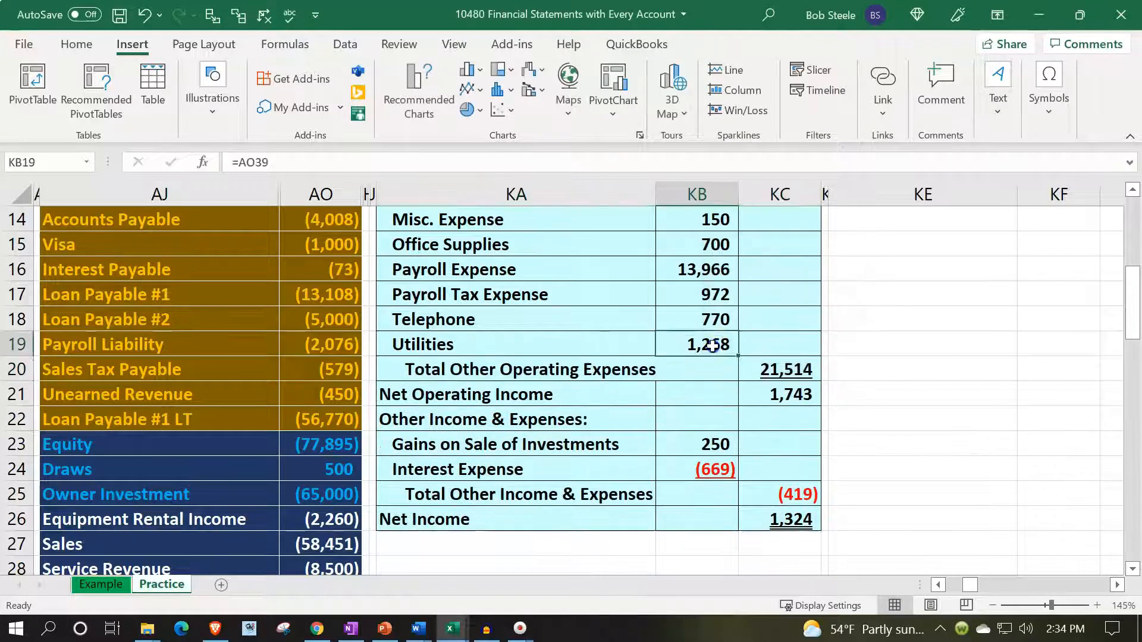
left_click(76, 44)
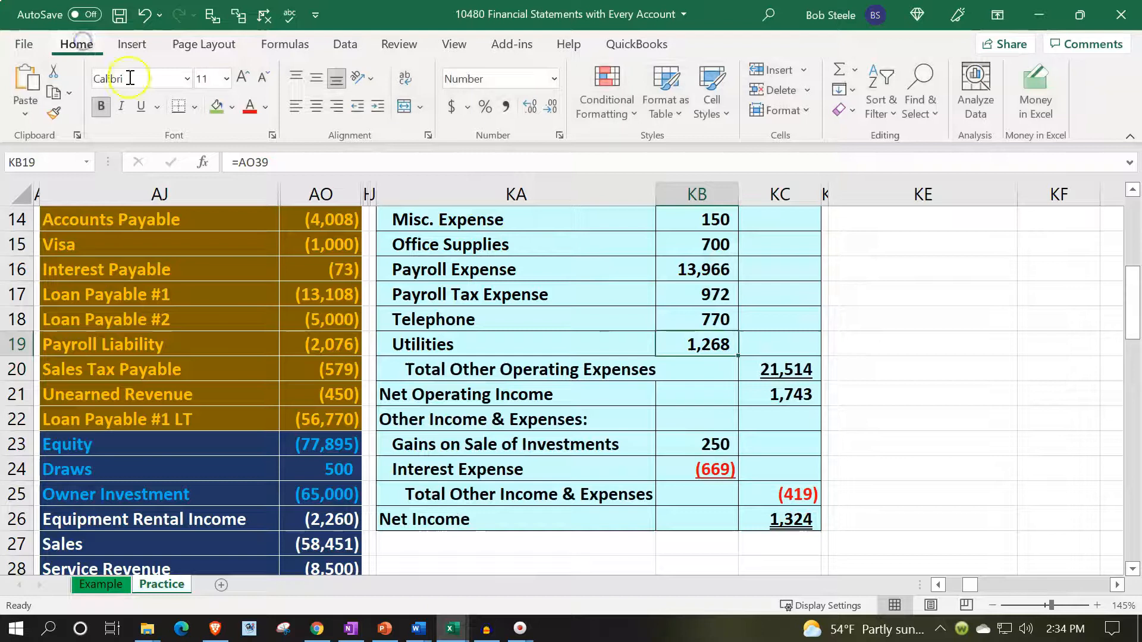
left_click(145, 107)
- Check that the Total Other Operating Expenses formula in KC20 sums KB10:KB19
scroll(690, 470, "up", 1)
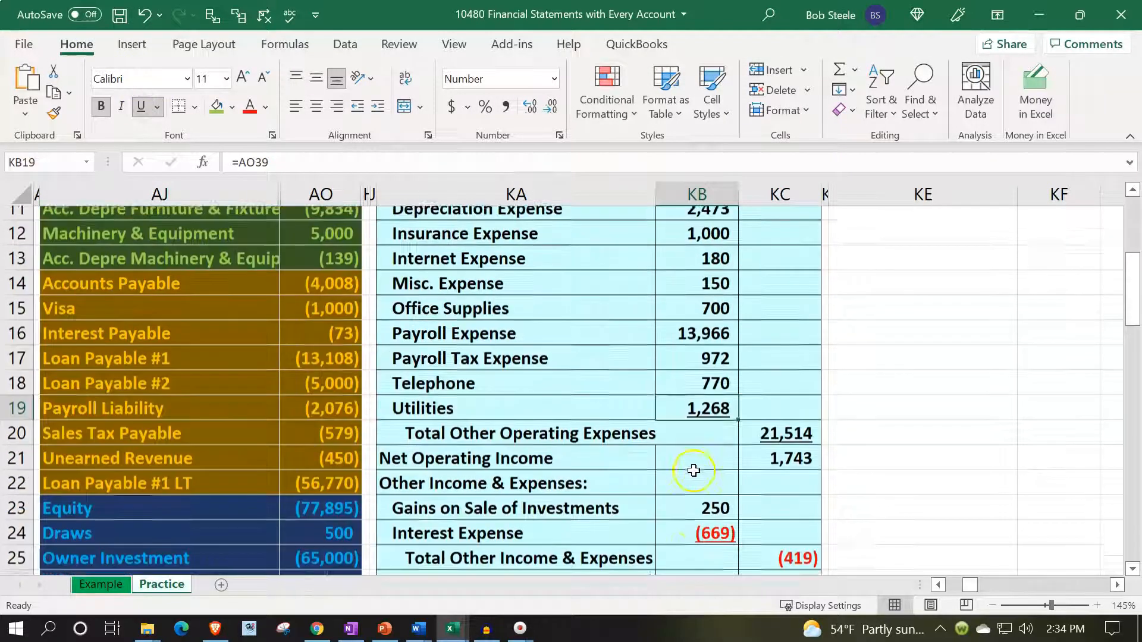
left_click(777, 443)
key("alt+equal")
scroll(651, 494, "up", 1)
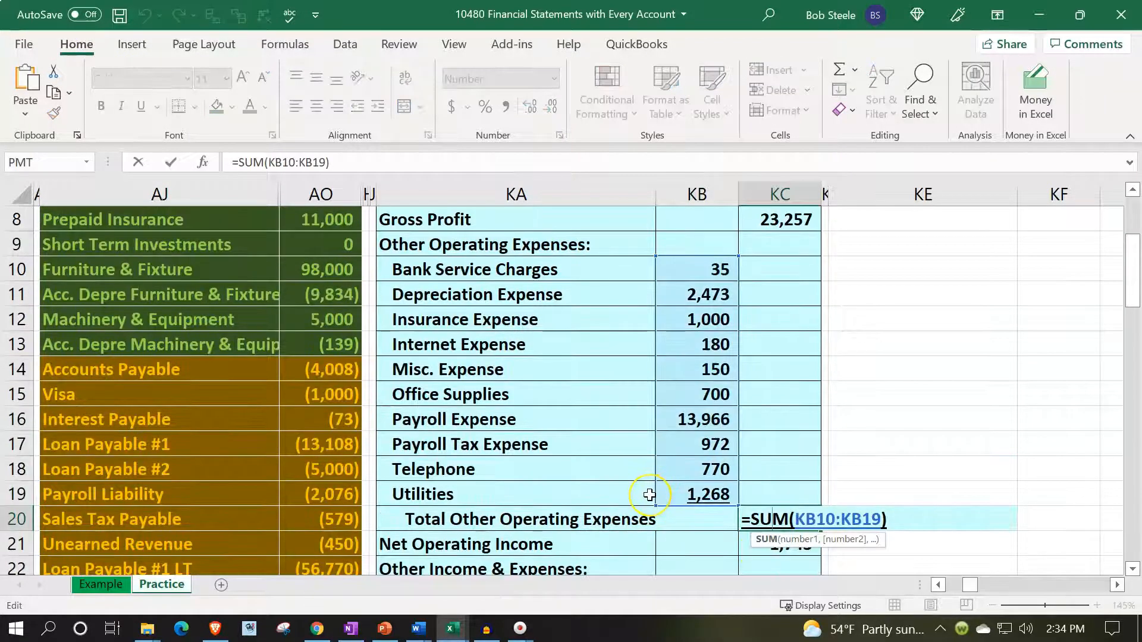
key("Return")
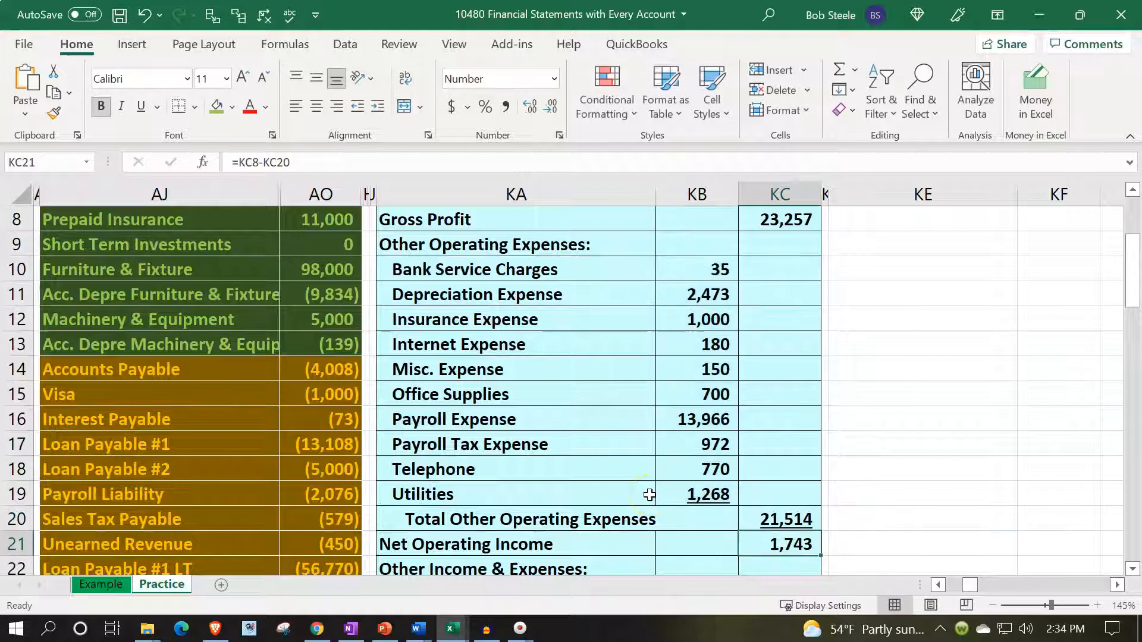
- Check the sum of trial balance amounts AO26:AO29, Equipment Rental Income through Cost of Goods Sold, against Gross Profit in KC8
scroll(522, 510, "down", 4)
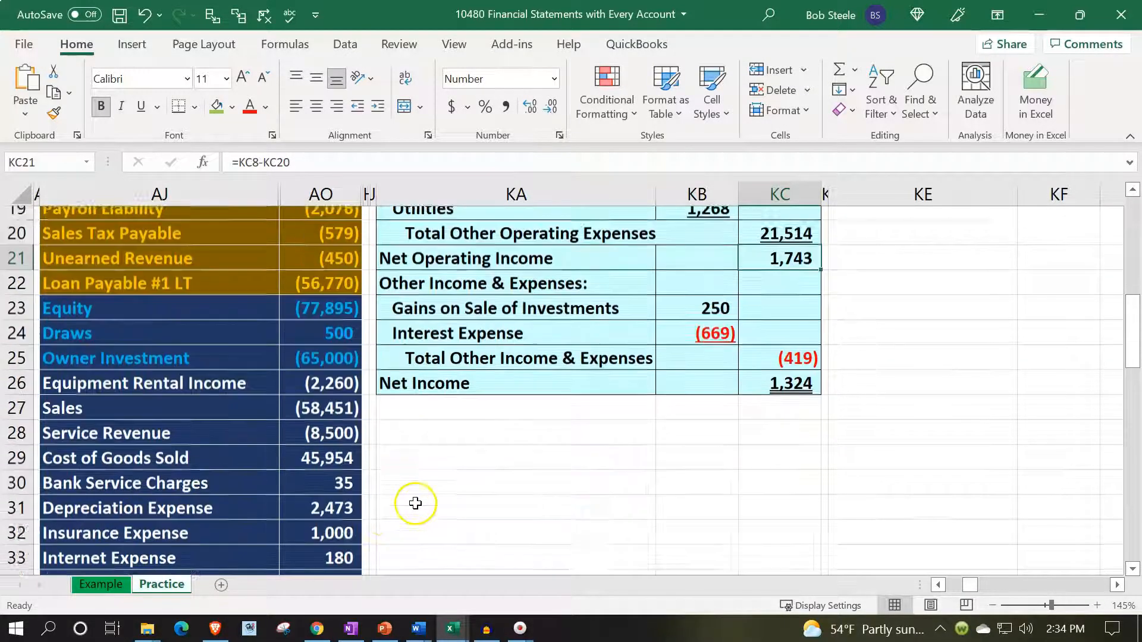
scroll(415, 503, "down", 1)
left_click(323, 293)
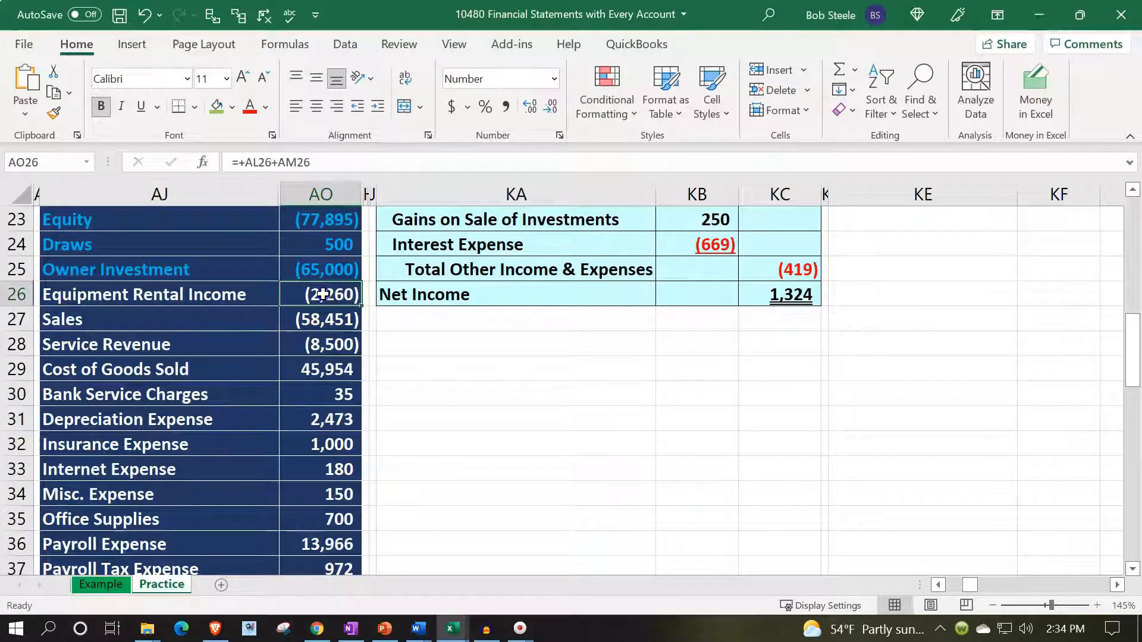
left_click_drag(323, 293, 326, 370)
left_click_drag(326, 371, 328, 374)
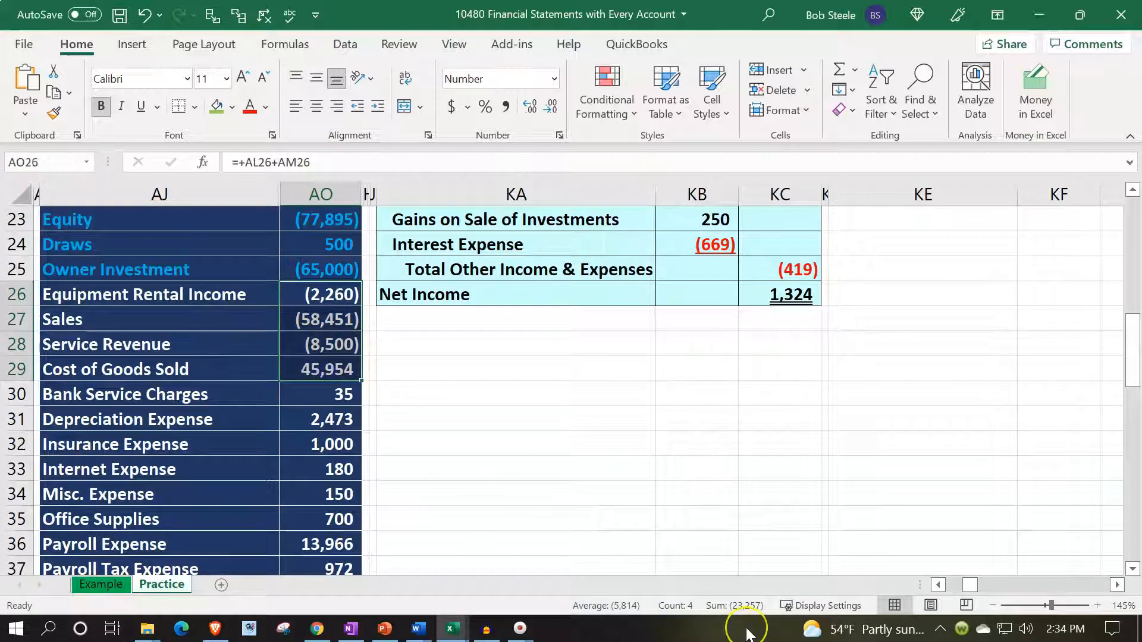
scroll(724, 474, "up", 5)
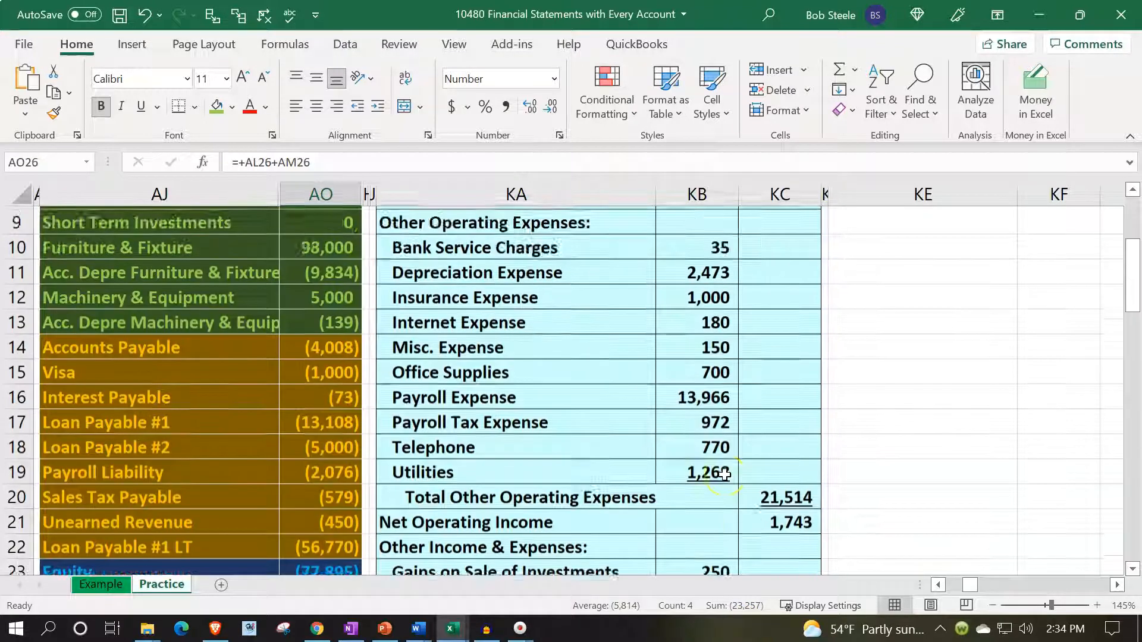
scroll(724, 474, "up", 3)
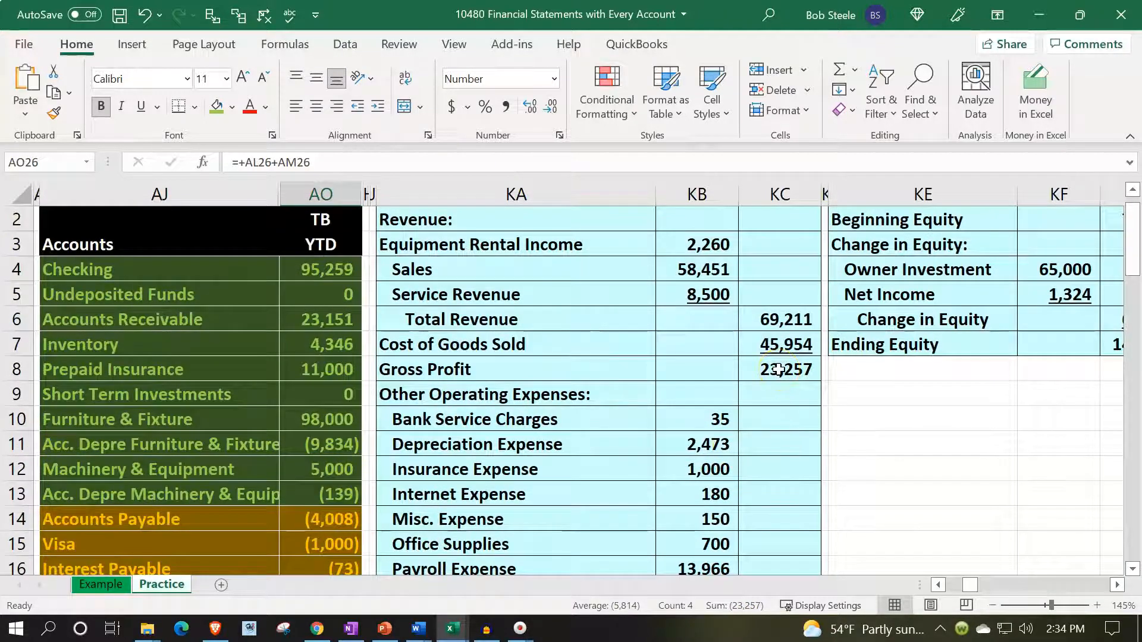
- Check the sum of the operating expense balances in AO30:AO39 against Total Other Operating Expenses in KC20
scroll(543, 441, "down", 9)
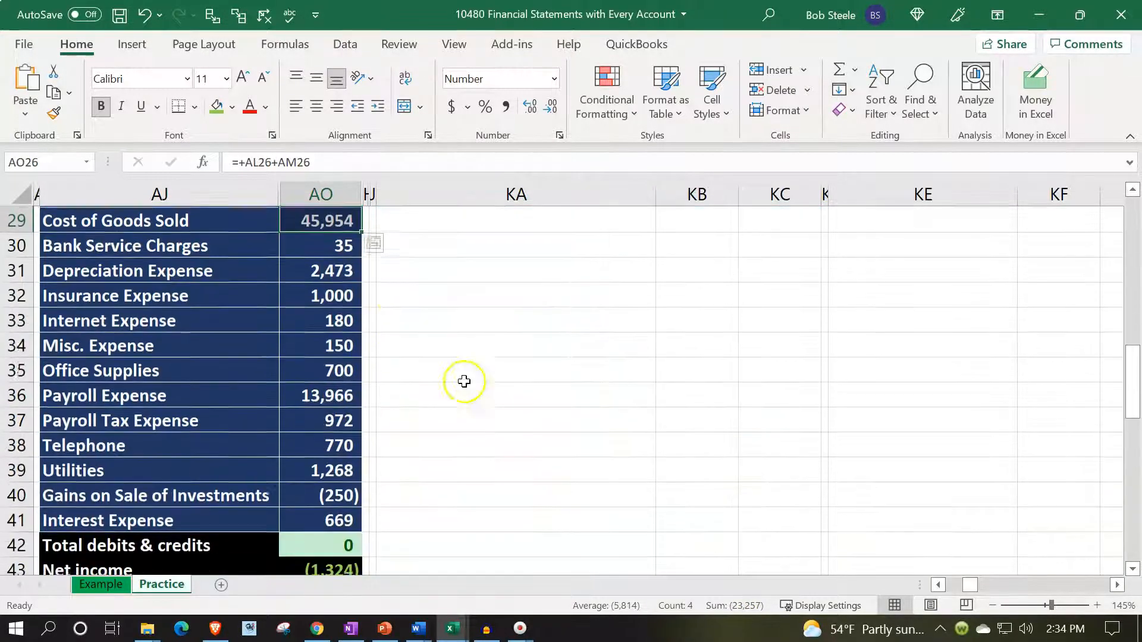
left_click_drag(343, 245, 338, 468)
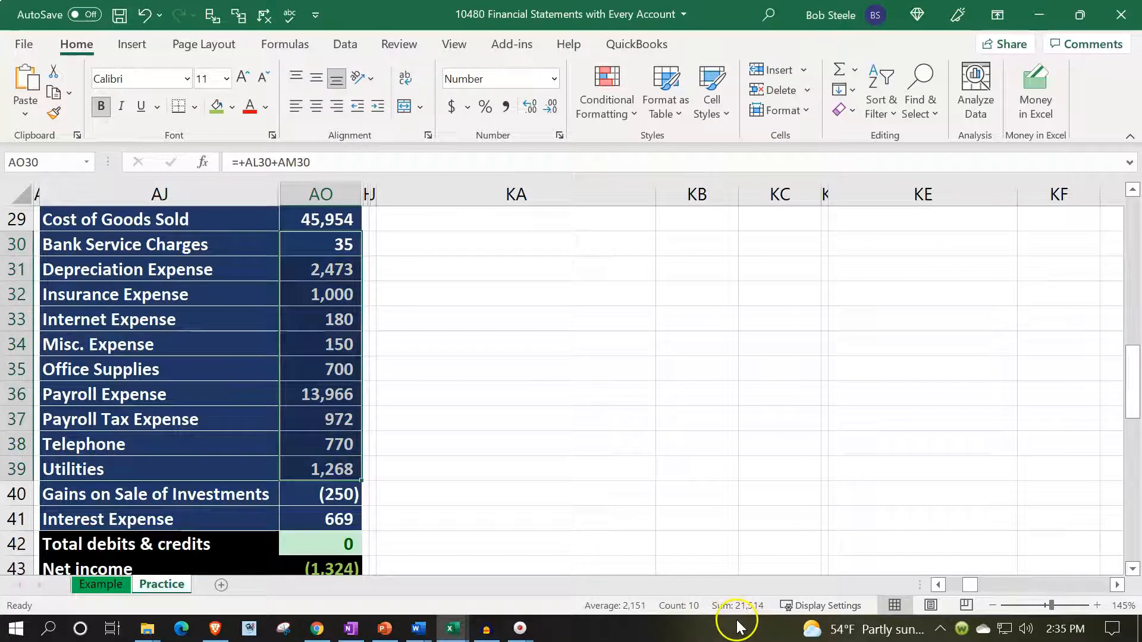
scroll(708, 494, "up", 5)
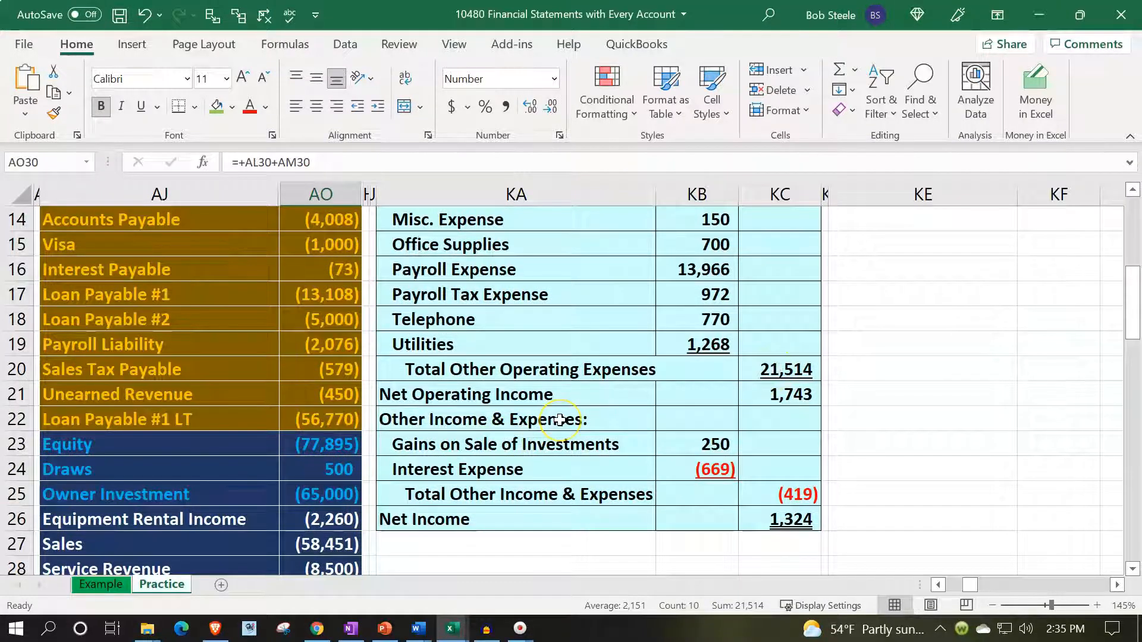
- Check the sum of trial balance amounts AO26:AO39, Equipment Rental Income through Utilities, against Net Operating Income
scroll(560, 420, "down", 3)
left_click(320, 294)
left_click_drag(321, 294, 303, 422)
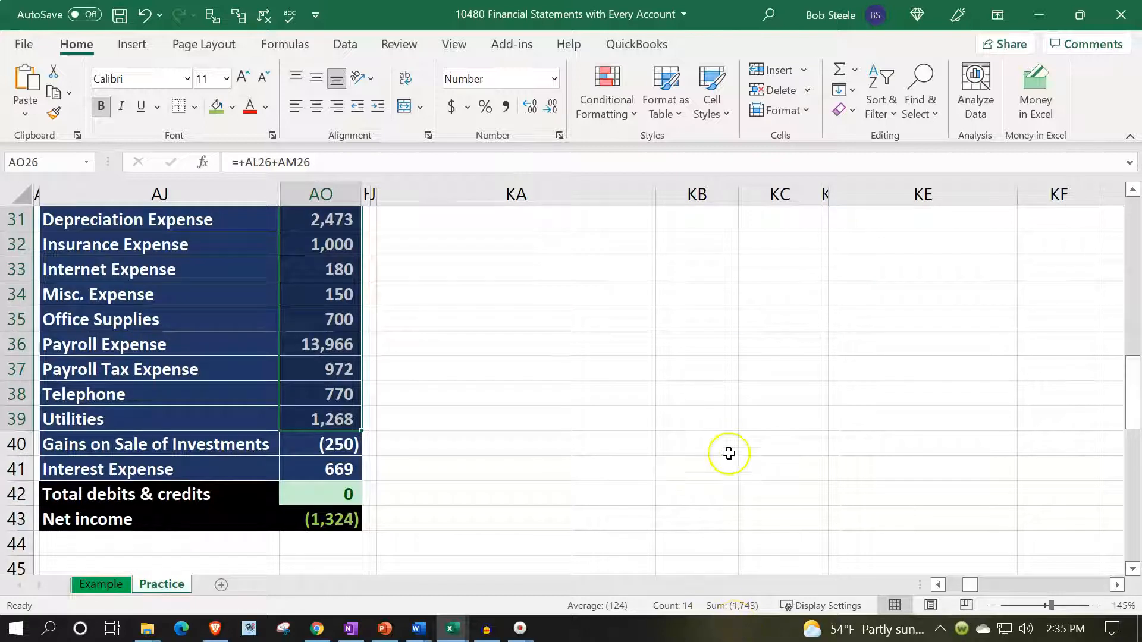
scroll(730, 454, "up", 4)
- Inspect the Net Operating Income formula in KC21 and its components, Gross Profit in KC8 and Total Other Operating Expenses in KC20
left_click(778, 271)
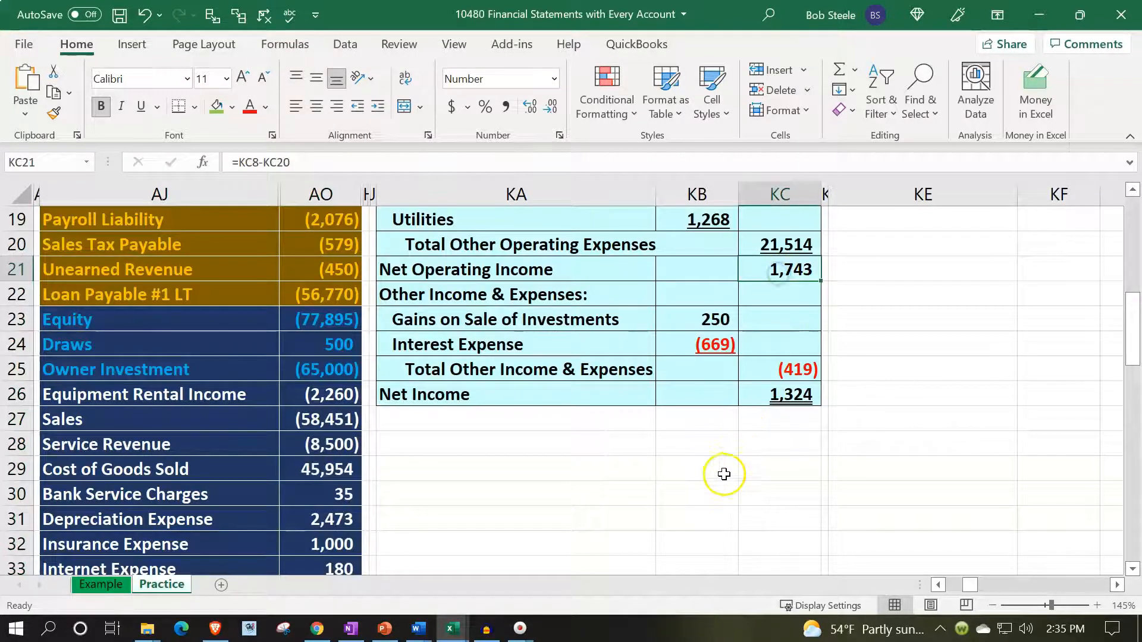
scroll(724, 474, "up", 4)
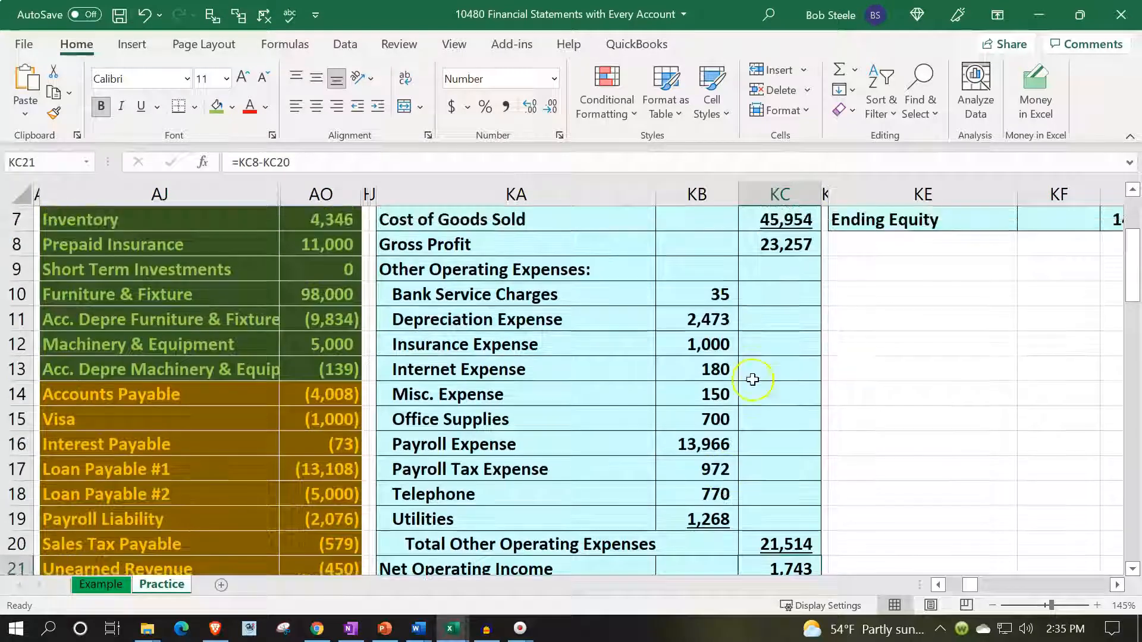
left_click(778, 244)
left_click(785, 545)
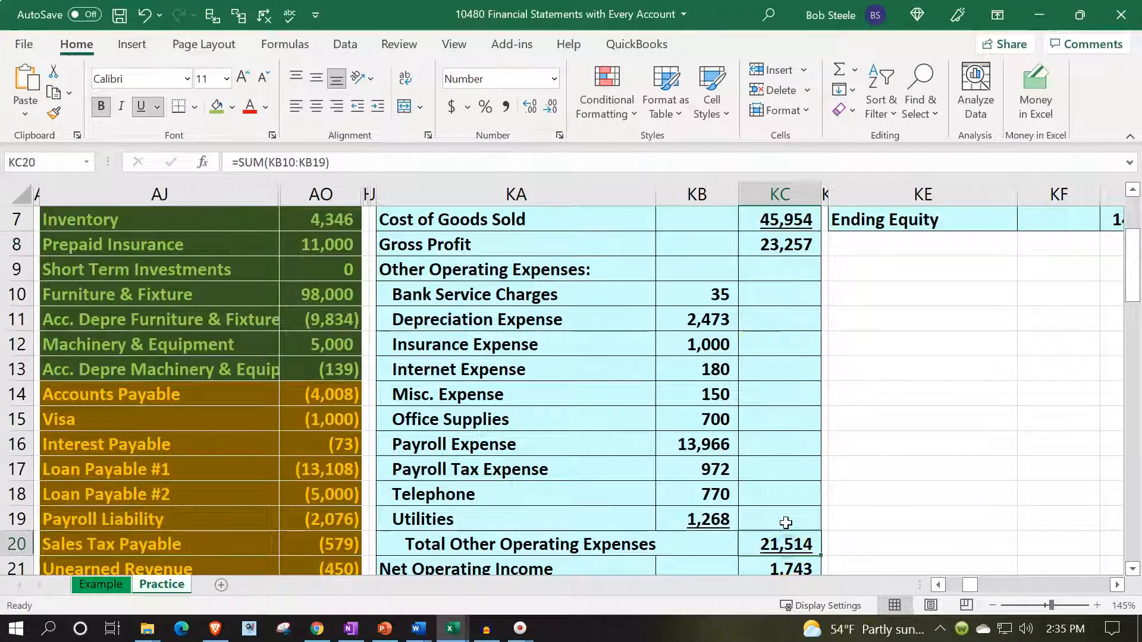
- Trace Gains on Sale of Investments in KB23 and Interest Expense in KB24 to their trial balance accounts in AO40 and AO41
scroll(784, 535, "down", 2)
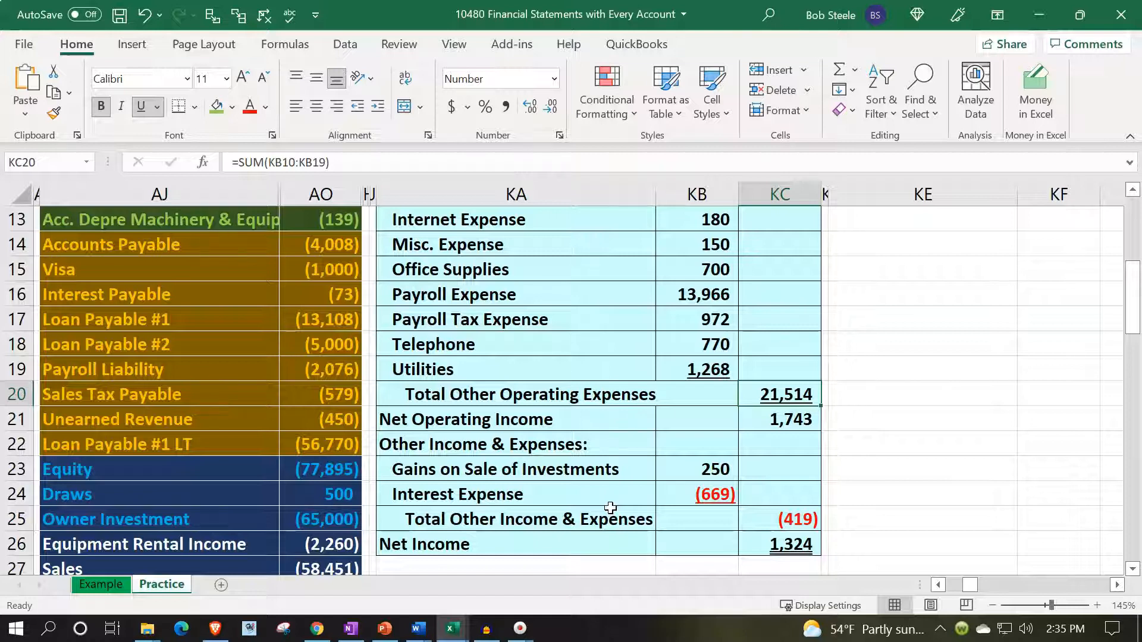
double_click(689, 469)
scroll(658, 466, "down", 3)
scroll(658, 466, "down", 3)
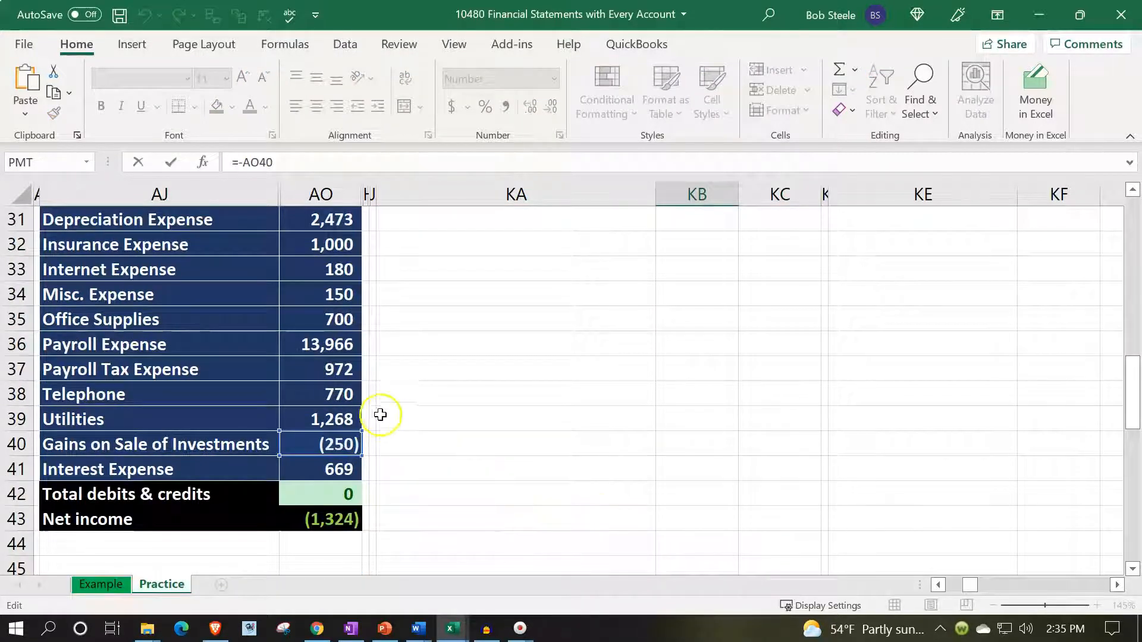
key("Down")
scroll(390, 252, "up", 2)
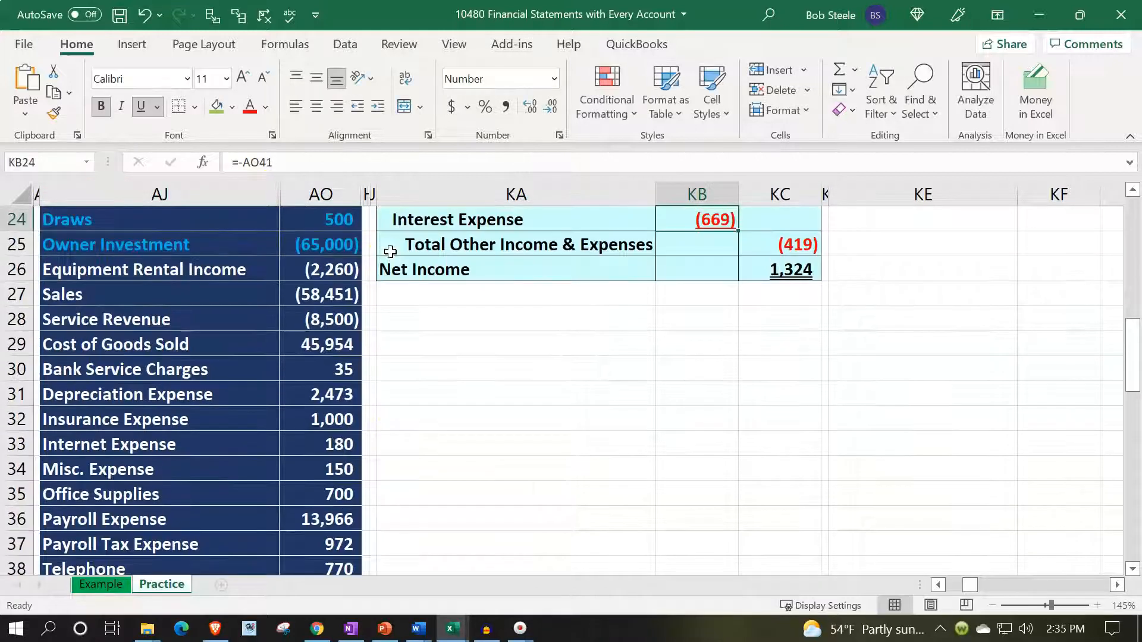
scroll(511, 522, "down", 3)
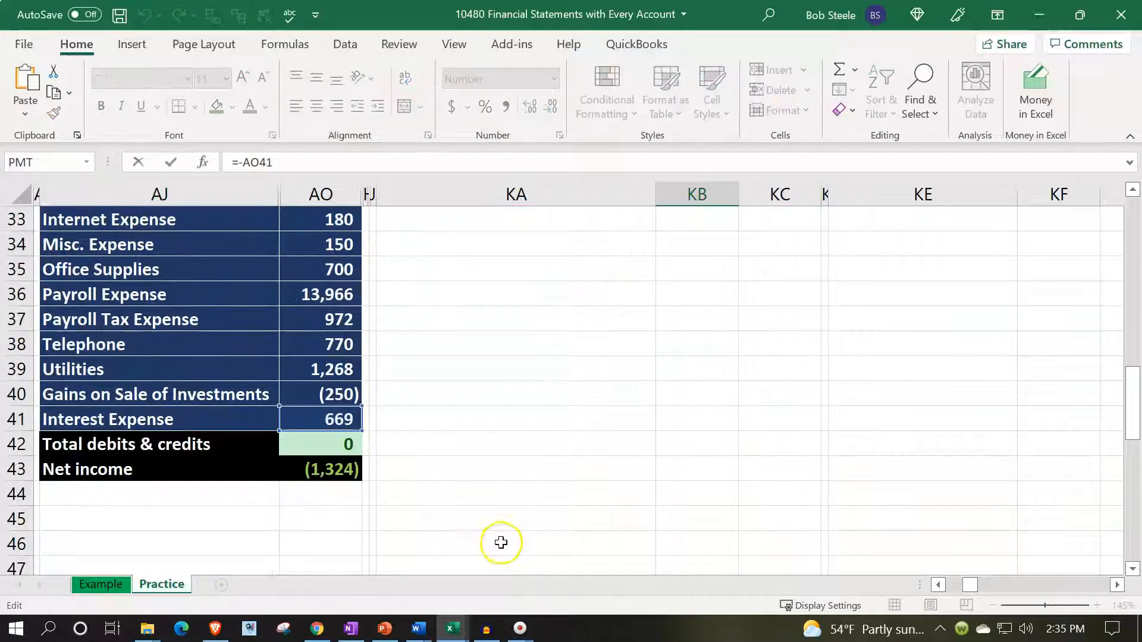
key("Return")
scroll(437, 456, "up", 6)
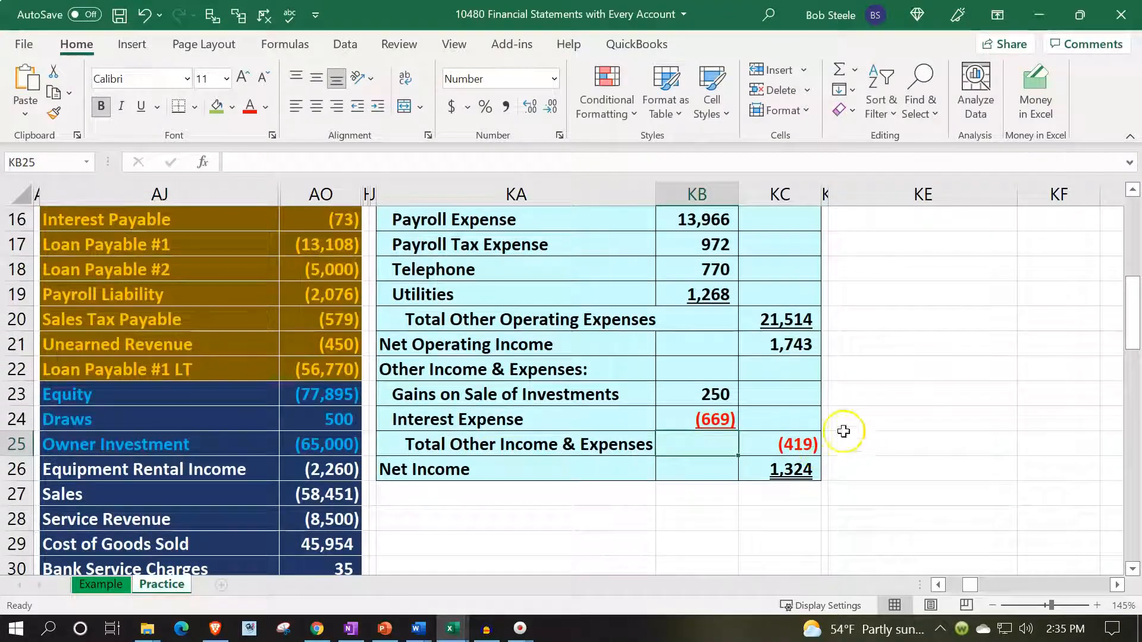
- Inspect the formulas for Total Other Income & Expenses in KC25 and Net Income in KC26
left_click(783, 444)
key("alt+equal")
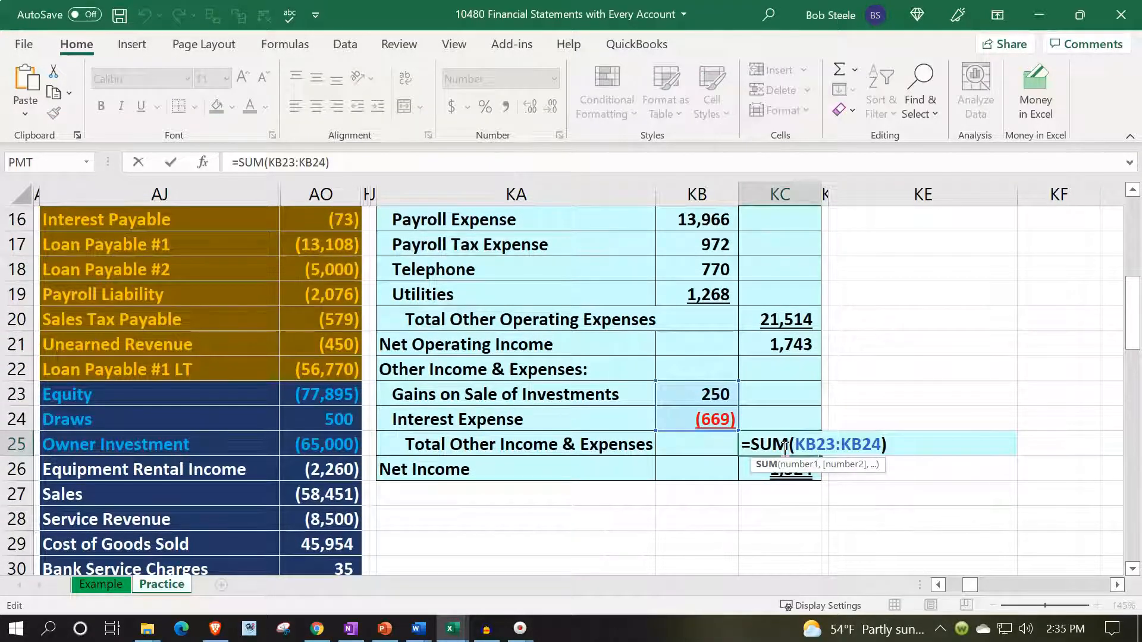
key("Return")
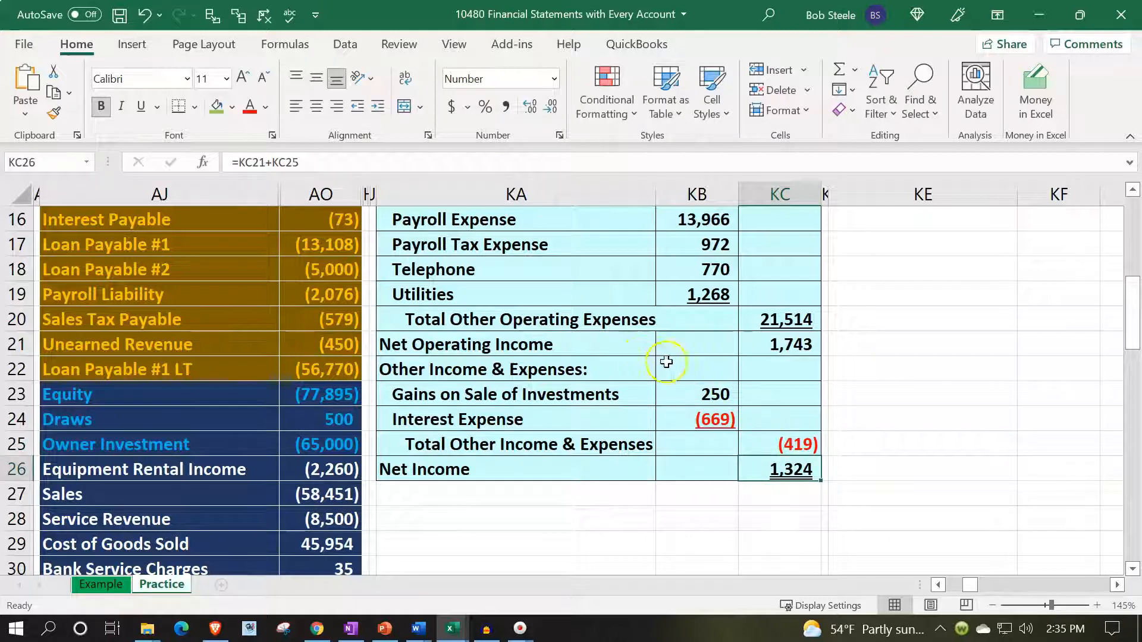
double_click(786, 473)
key("Return")
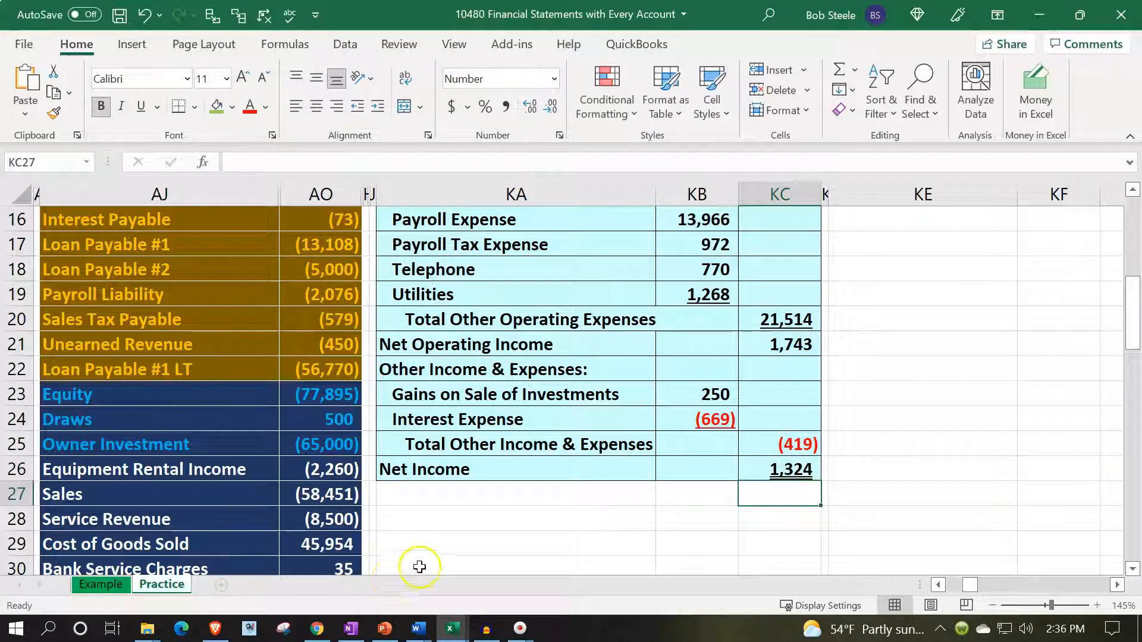
- Check the sum of AO26:AO41, Equipment Rental Income through Interest Expense, and inspect the trial balance Net income formula in AO43
scroll(379, 447, "down", 2)
left_click_drag(311, 323, 352, 499)
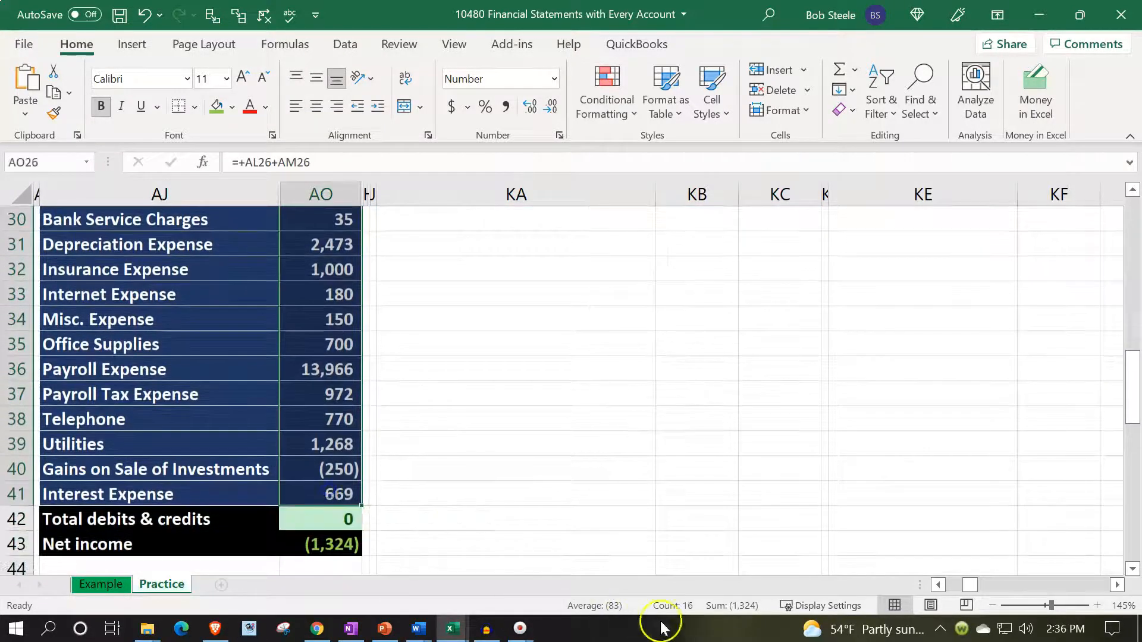
left_click(334, 546)
double_click(333, 546)
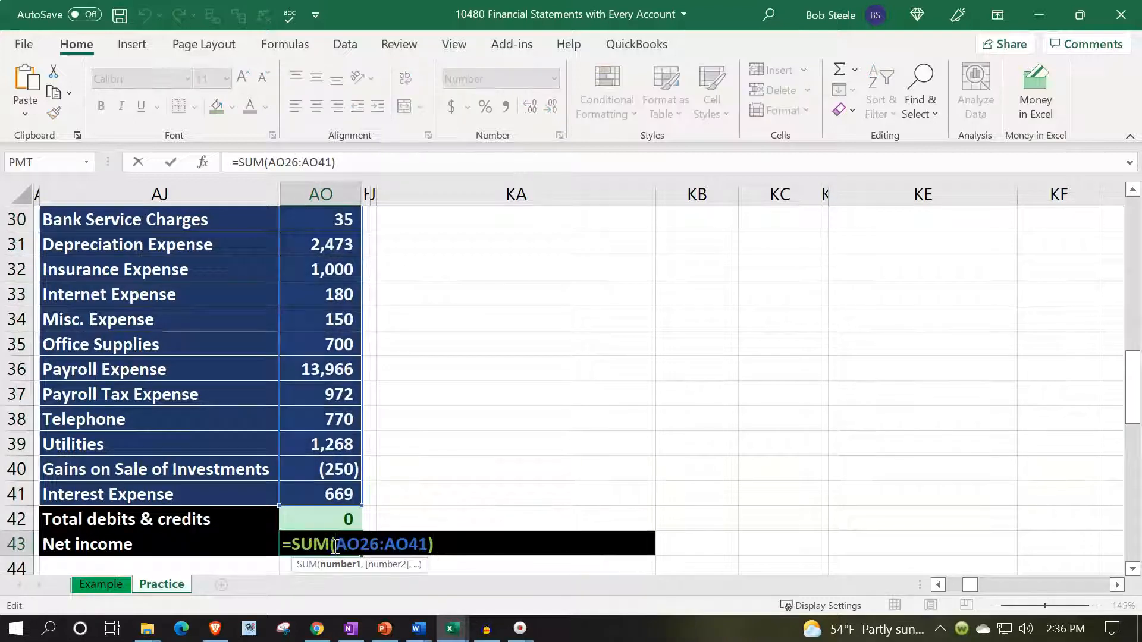
key("Return")
scroll(682, 497, "up", 4)
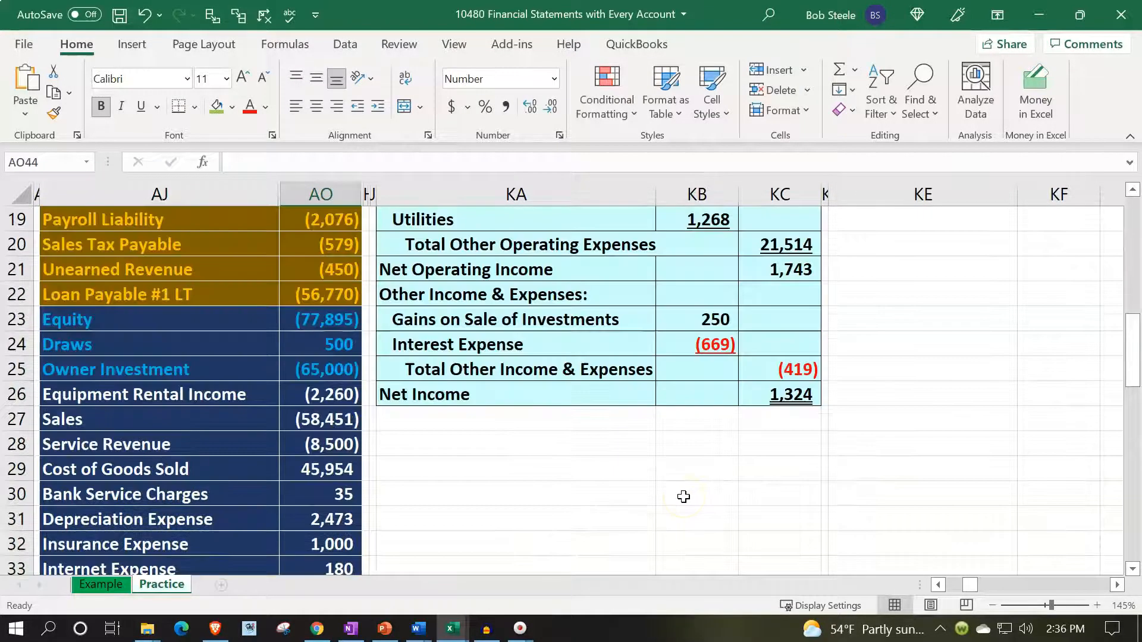
- Examine the Beginning Equity amount in KG2 of the Statement of Equity
scroll(684, 496, "up", 6)
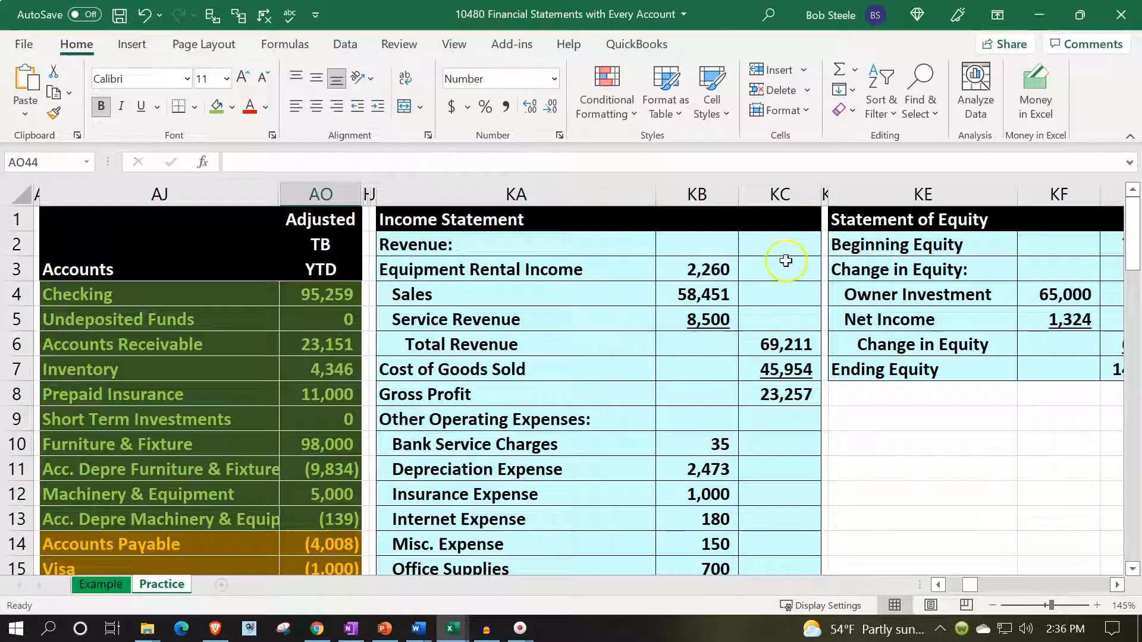
left_click(787, 254)
key("Right")
key("Right")
key("Right")
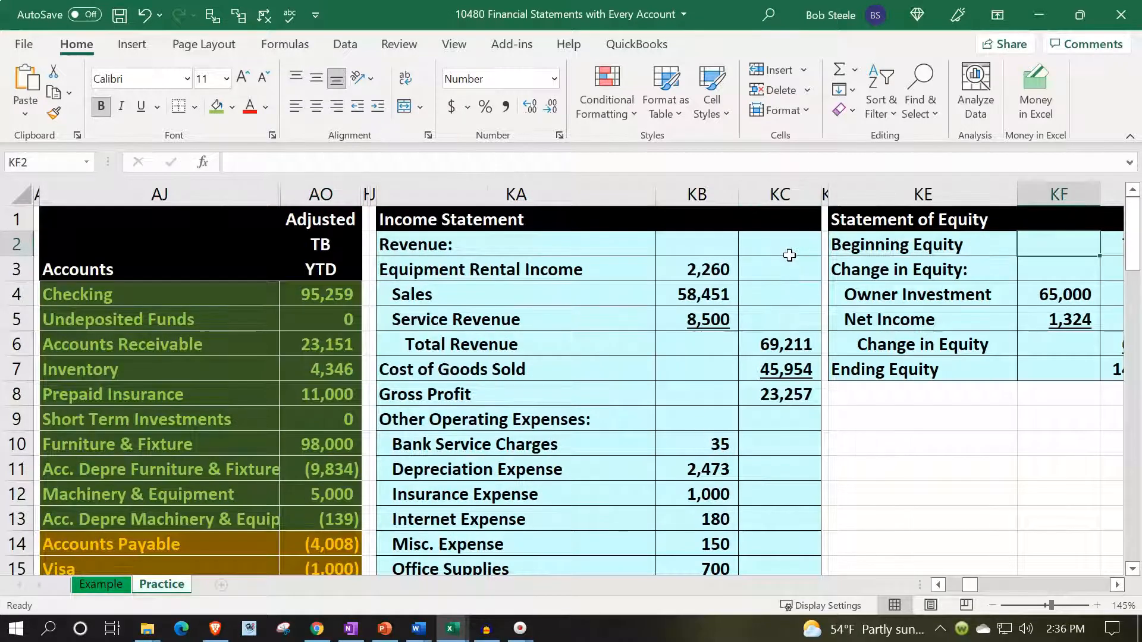
key("Right")
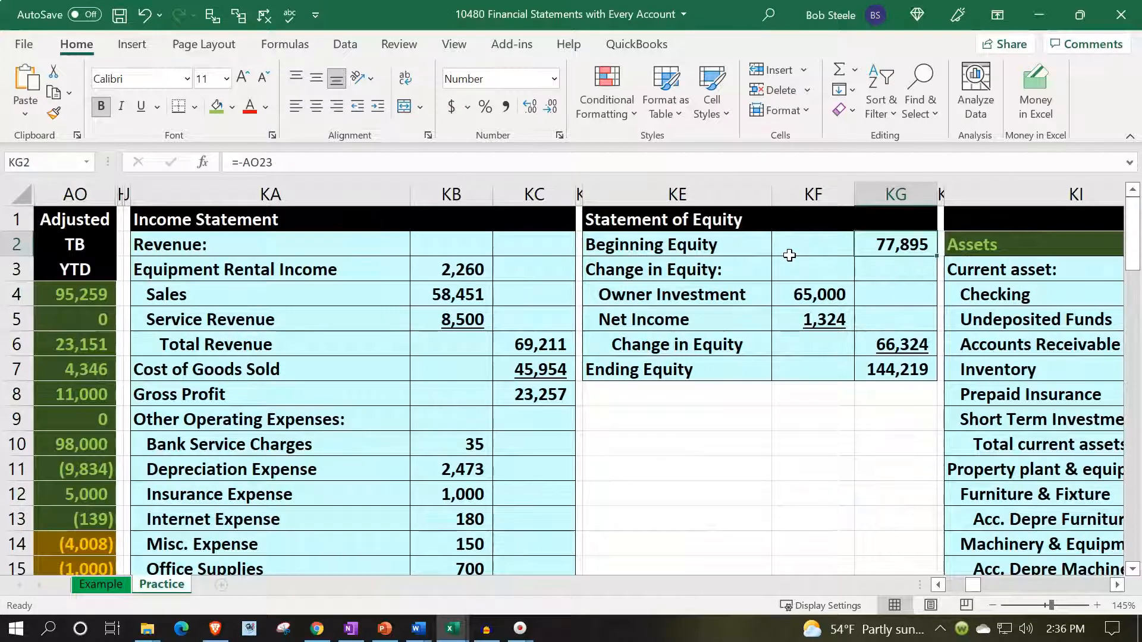
- Trace Beginning Equity back to the Equity account balance in AO23 of the adjusted trial balance
key("Down")
key("Down")
key("Down")
key("Down")
key("Down")
key("Down")
key("Down")
key("Down")
key("Down")
key("Down")
key("Down")
key("Down")
key("Down")
key("Left")
key("Left")
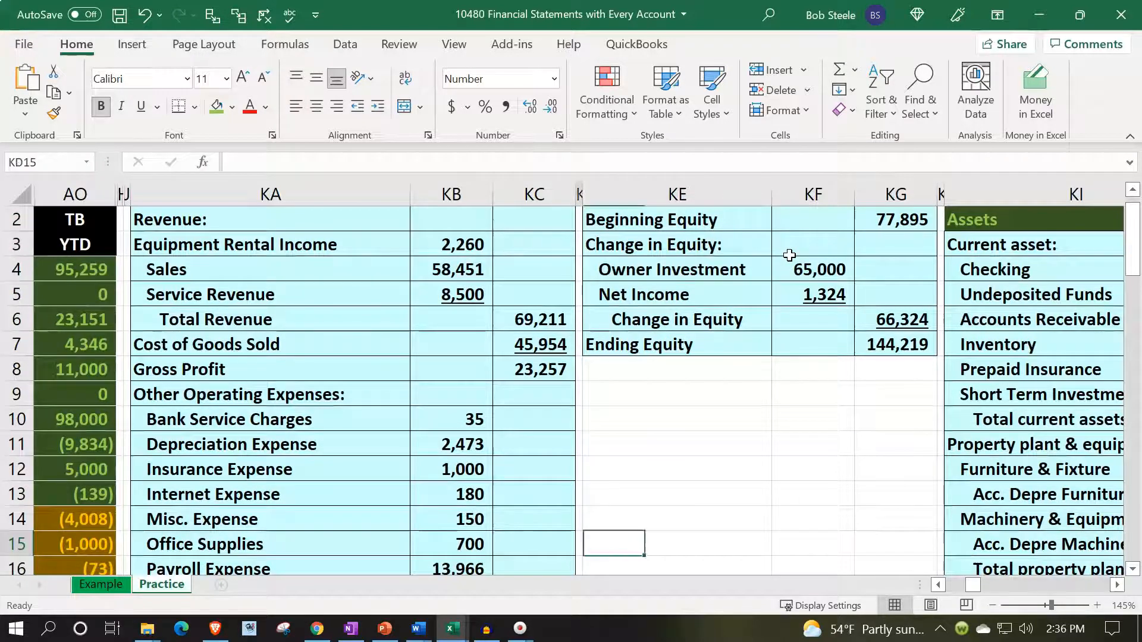
key("Home")
key("Down")
key("Down")
key("Down")
key("Down")
key("Down")
key("Down")
key("Down")
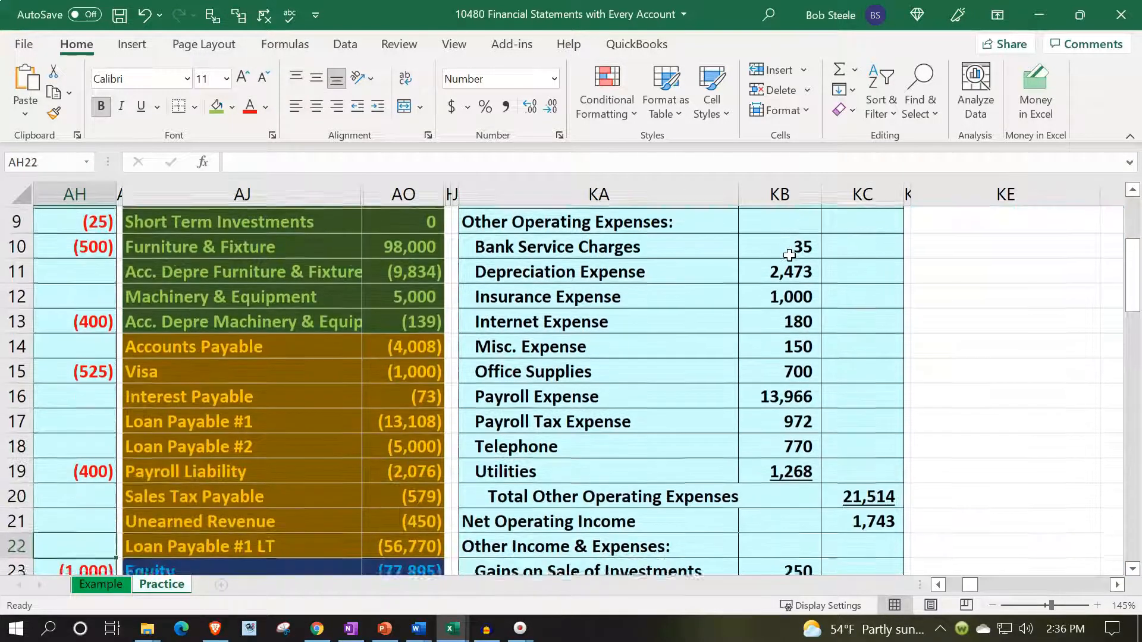
key("Down")
key("Right")
key("Right")
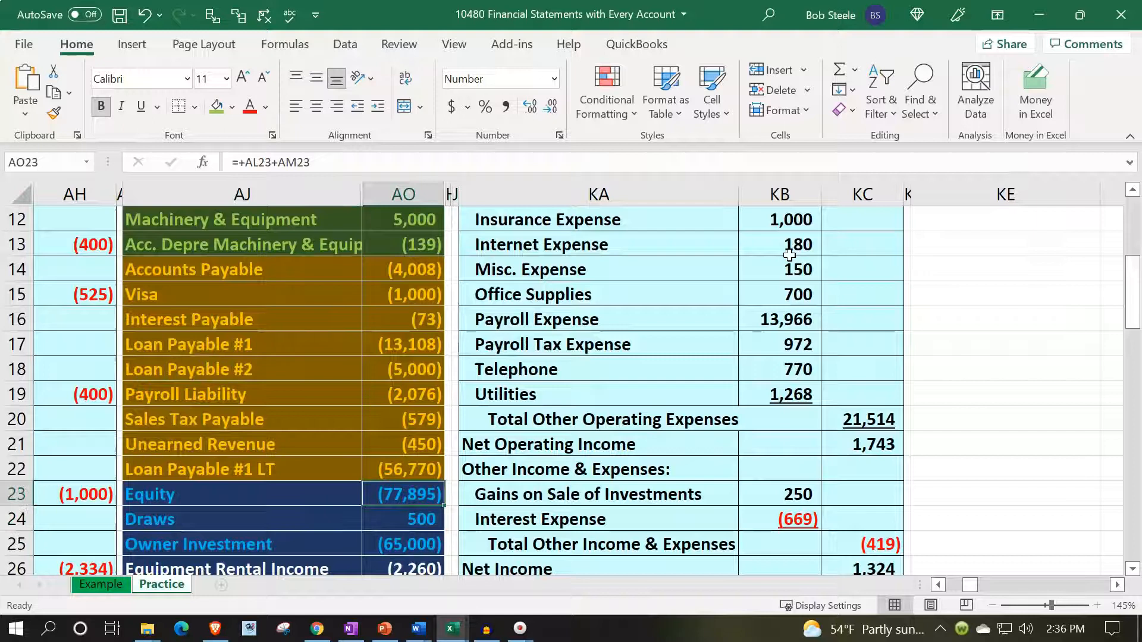
- Compare the trial balance Equity account in row 23 with the combined Draws and Owner Investment balances in AO24:AO25
scroll(565, 469, "down", 2)
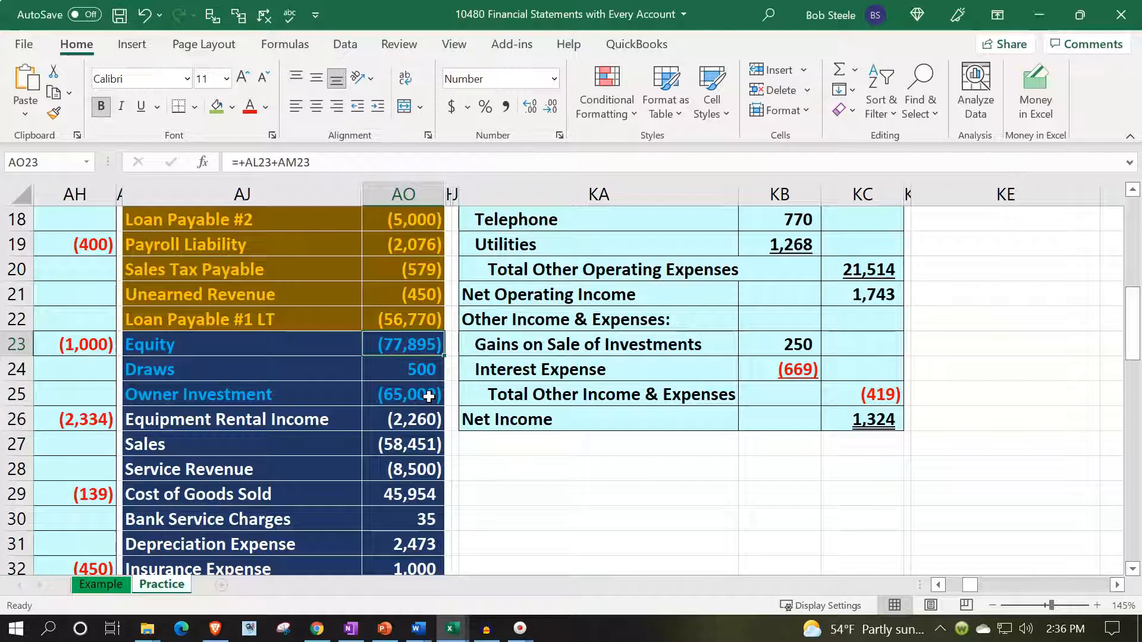
left_click_drag(339, 343, 381, 336)
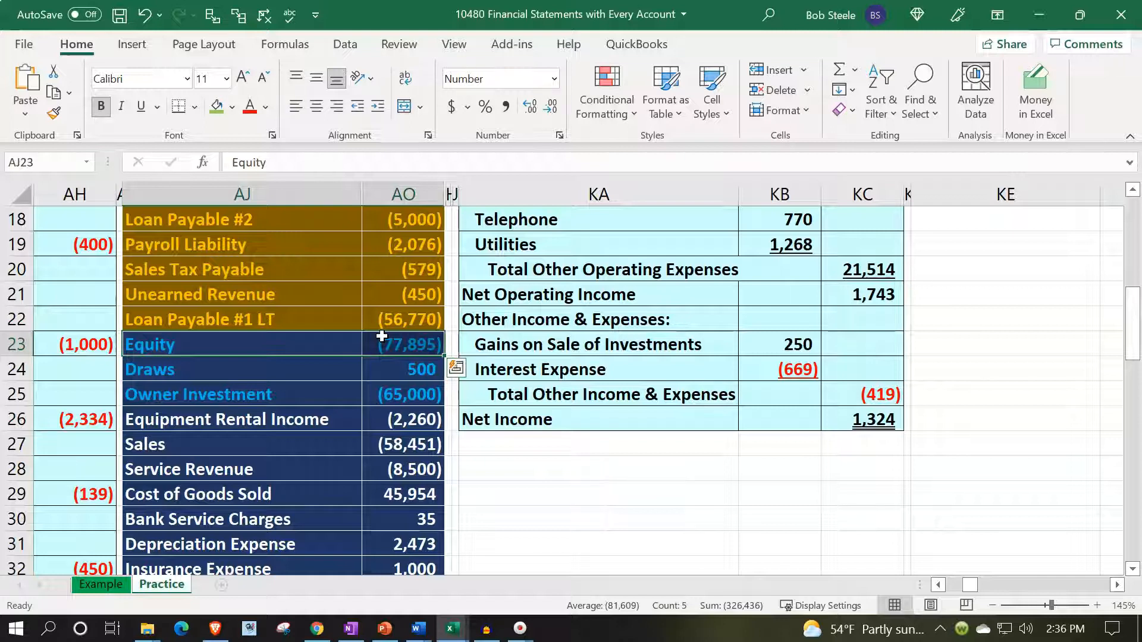
left_click_drag(319, 377, 390, 385)
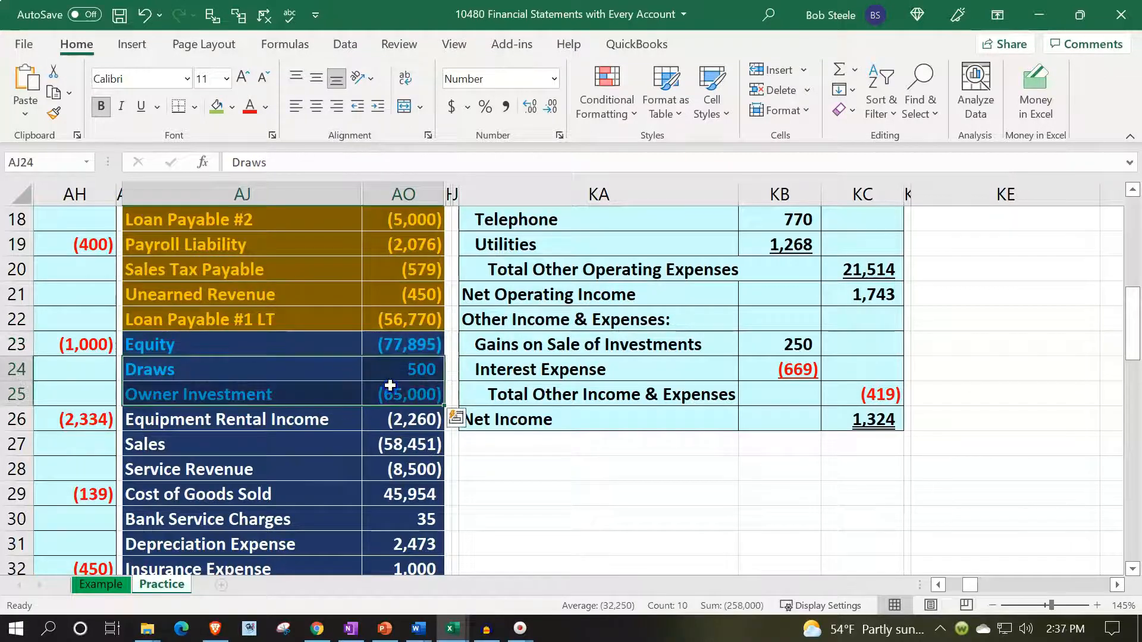
left_click(402, 346)
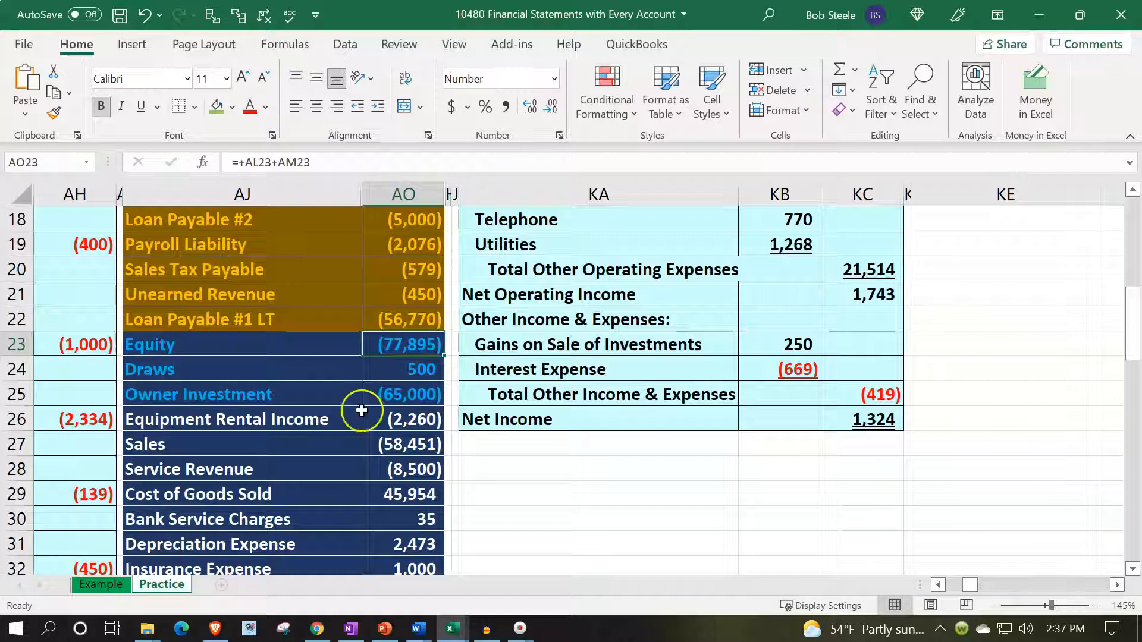
left_click(397, 367)
left_click_drag(397, 367, 398, 387)
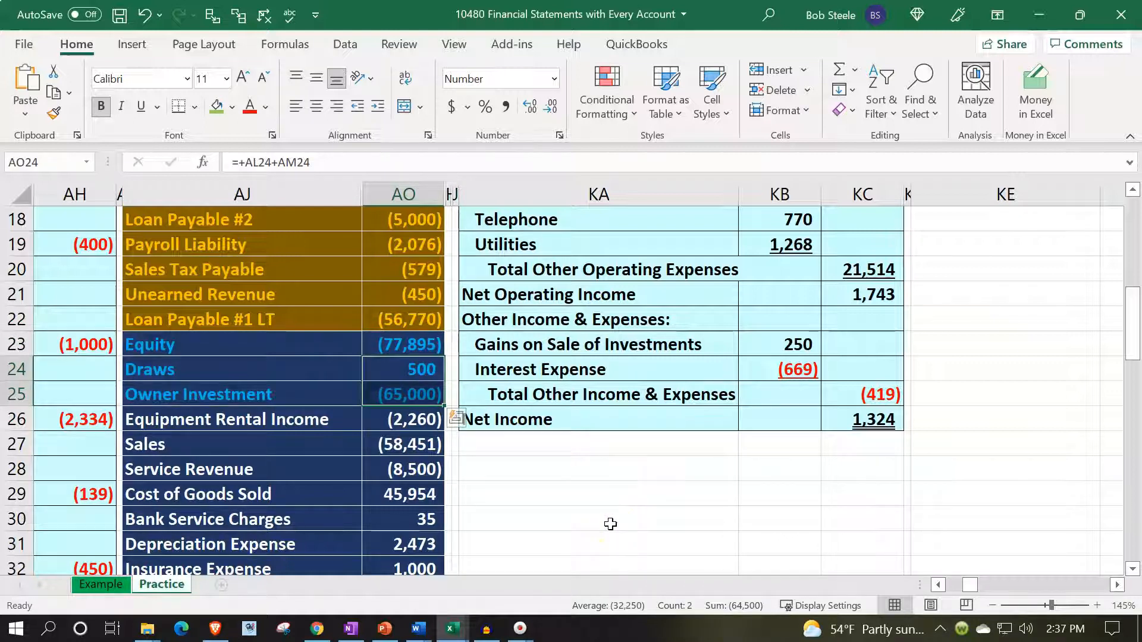
- Review the Owner Investment row under Change in Equity, from KE4 to KG4, in the Statement of Equity
scroll(611, 524, "up", 6)
left_click(966, 303)
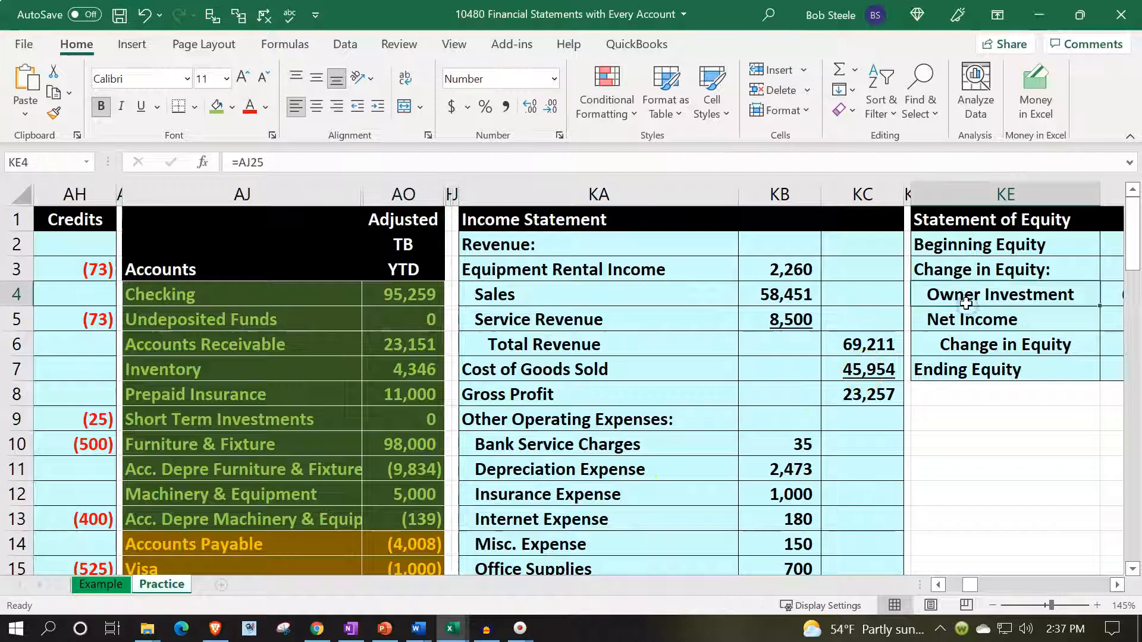
key("Right")
key("Right")
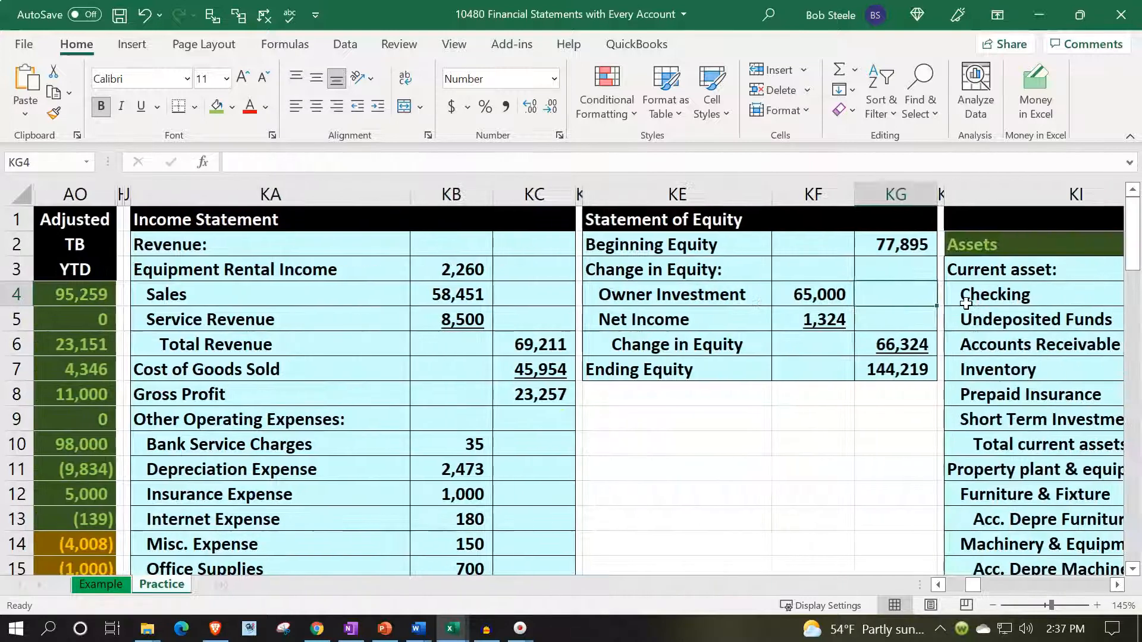
key("Left")
key("Left")
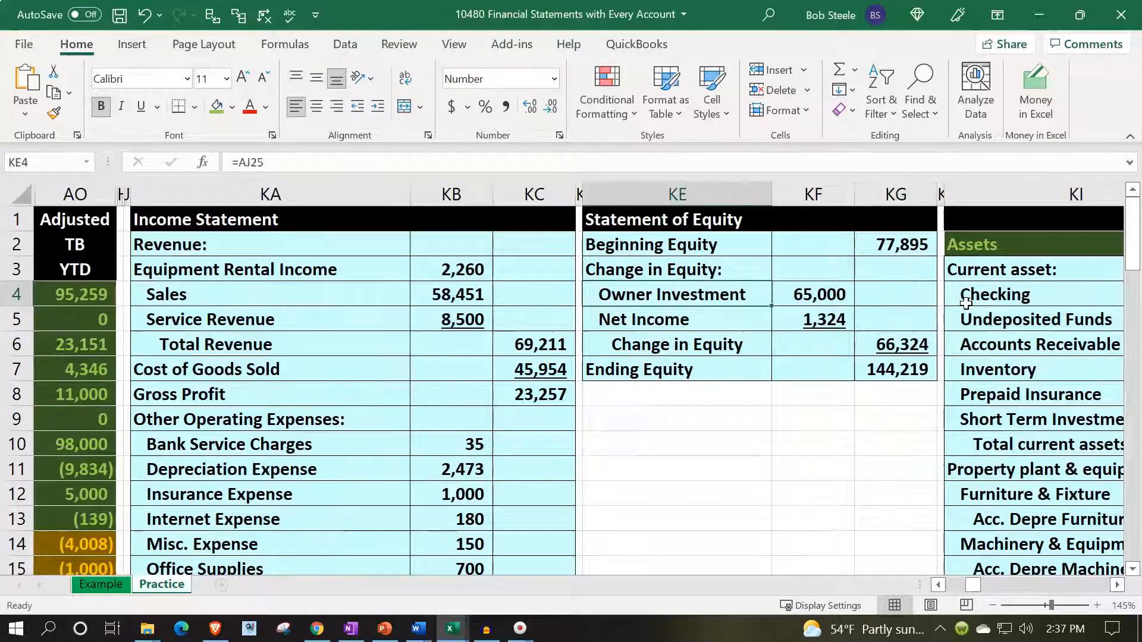
- Insert blank cells above Net Income in the Statement of Equity at KE5:KG5, shifting the existing cells down
left_click(658, 321)
left_click_drag(692, 316, 864, 320)
right_click(864, 320)
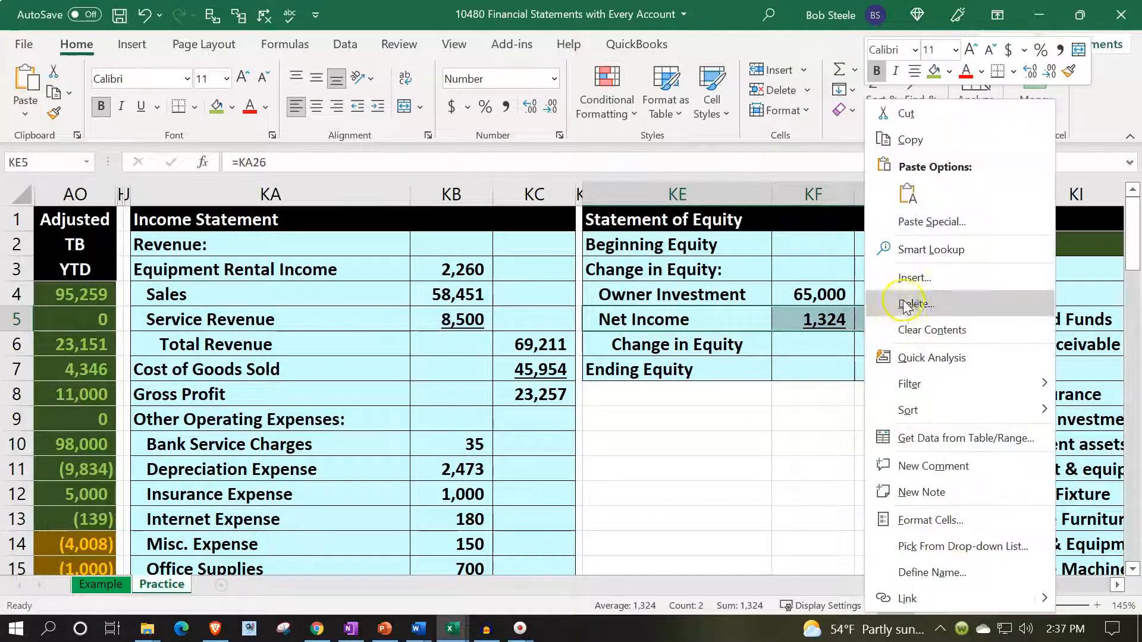
left_click(916, 279)
left_click(892, 295)
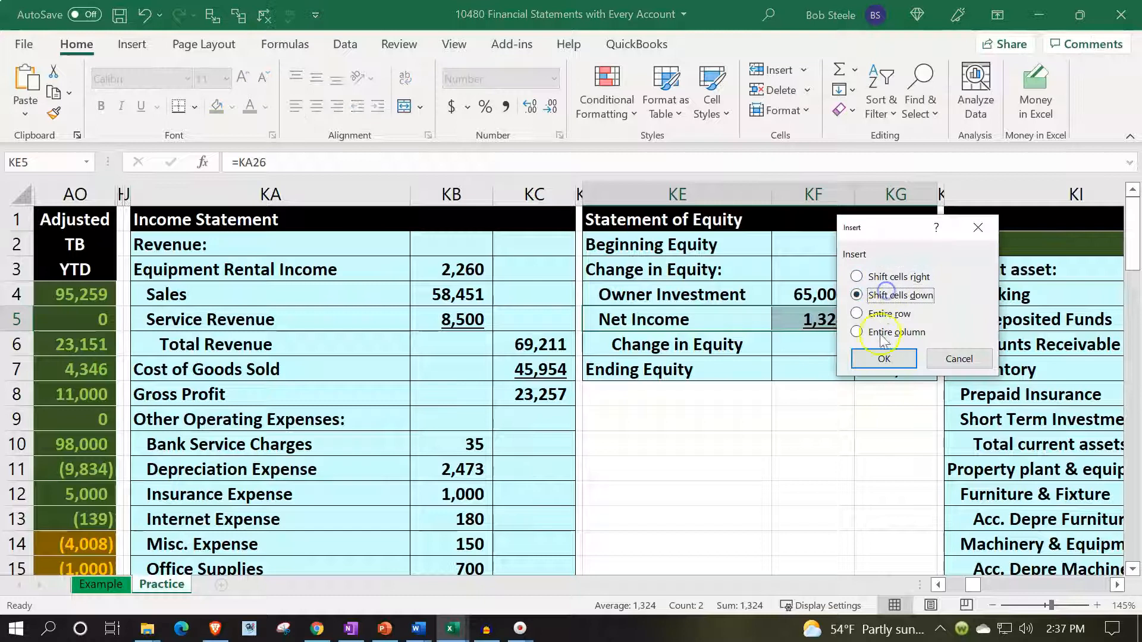
left_click(883, 358)
- Link the blank label cell KE5 to the Draws account name in AJ24 of the trial balance
left_click(657, 321)
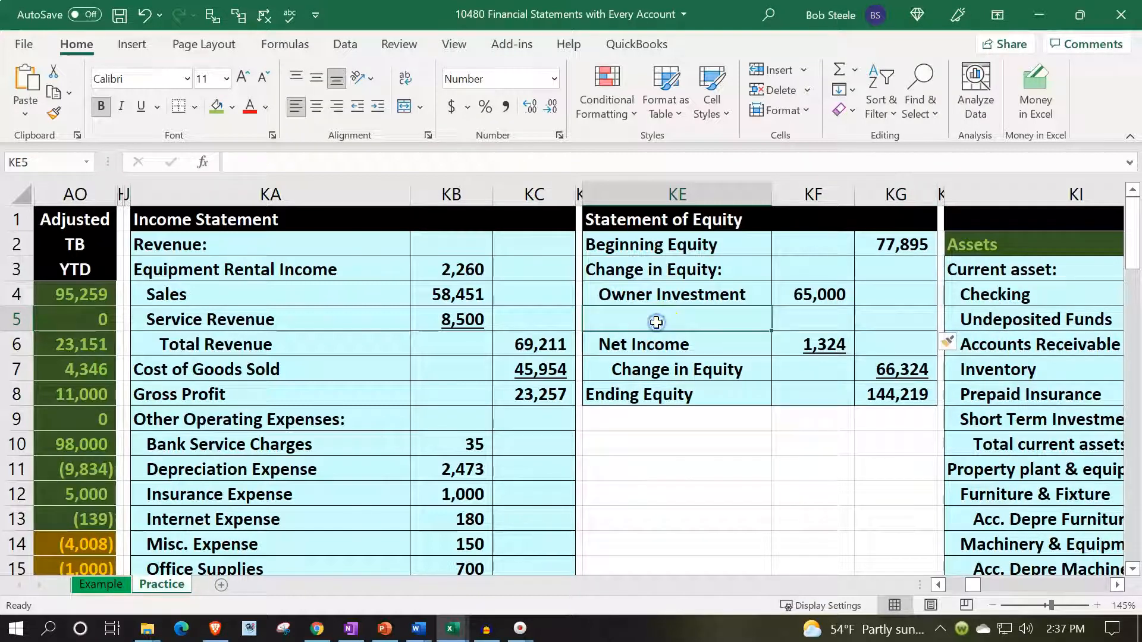
type("=")
key("Down")
key("Down")
key("Down")
key("Down")
key("Down")
key("Down")
key("Down")
key("Down")
key("Down")
key("Down")
key("Down")
key("Down")
key("Down")
key("Down")
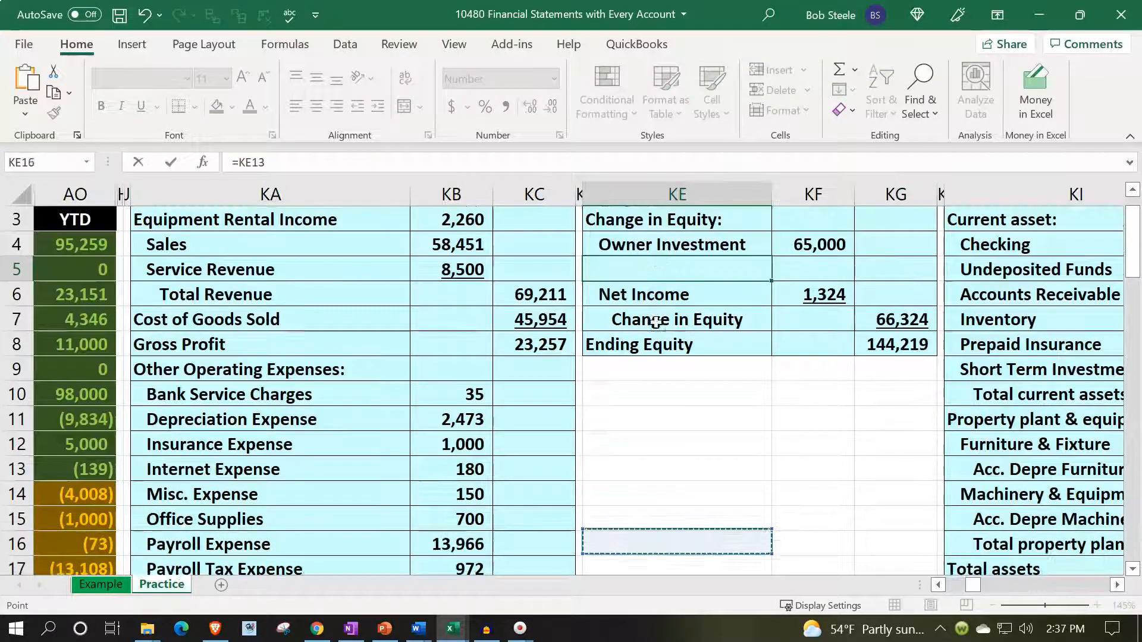
key("Left")
key("Left")
key("Left")
key("Left")
key("Left")
key("Left")
key("Left")
key("Left")
key("Right")
key("Down")
key("Down")
key("Down")
key("Down")
key("Down")
key("Down")
key("Down")
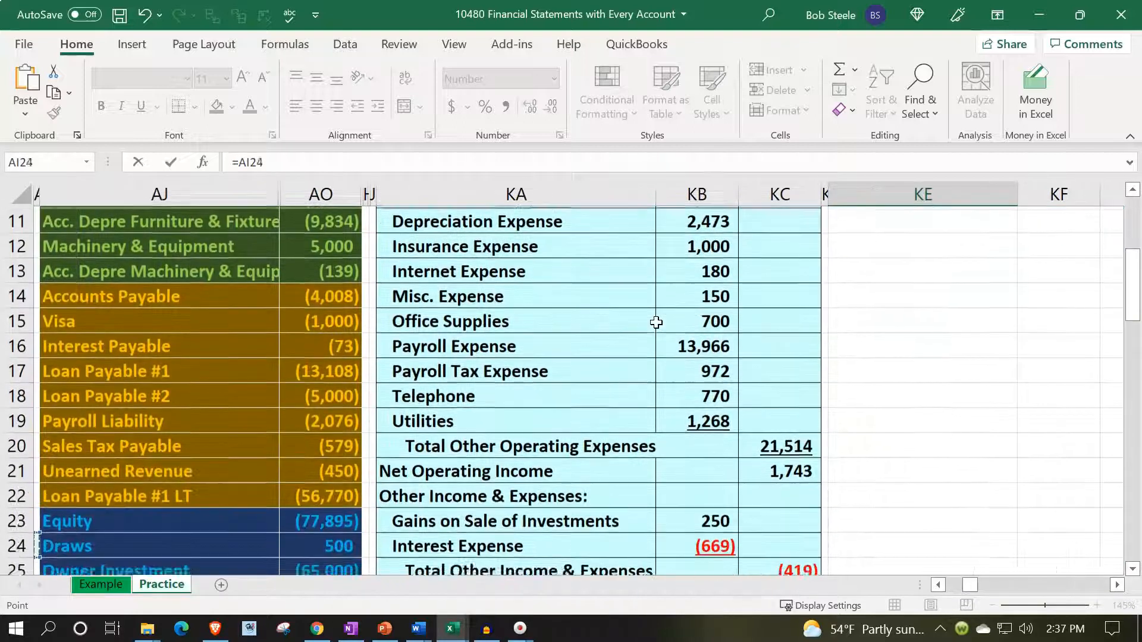
key("Up")
key("Up")
key("Down")
key("ctrl+Return")
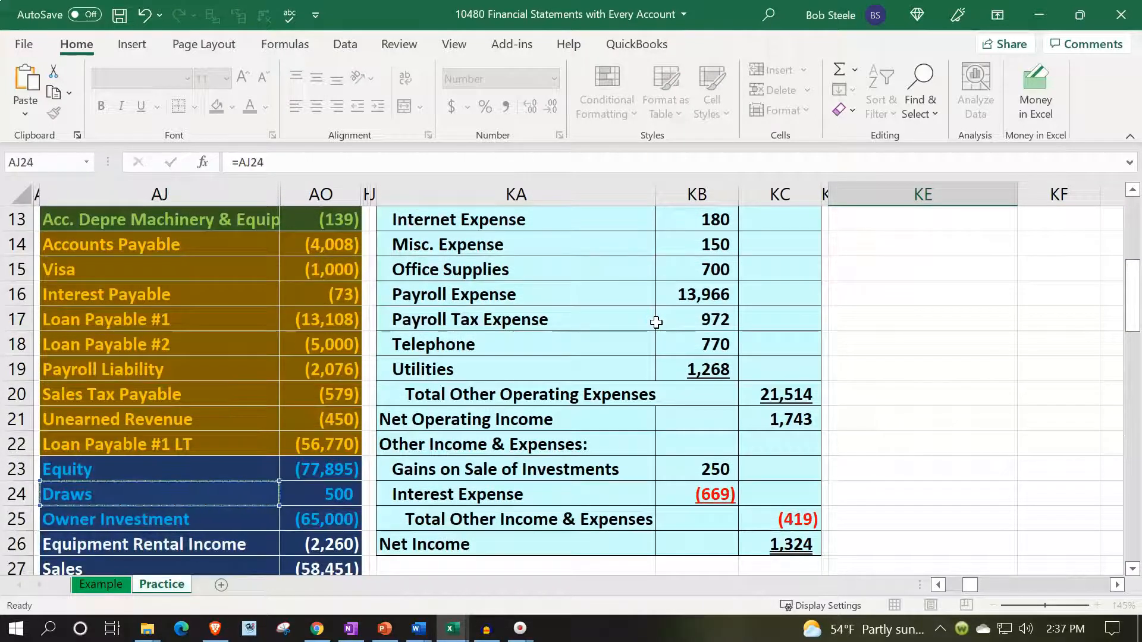
- Enter the Draws amount in KF5 as the negative of the trial balance Draws balance in AO24
key("Down")
key("Right")
type("-")
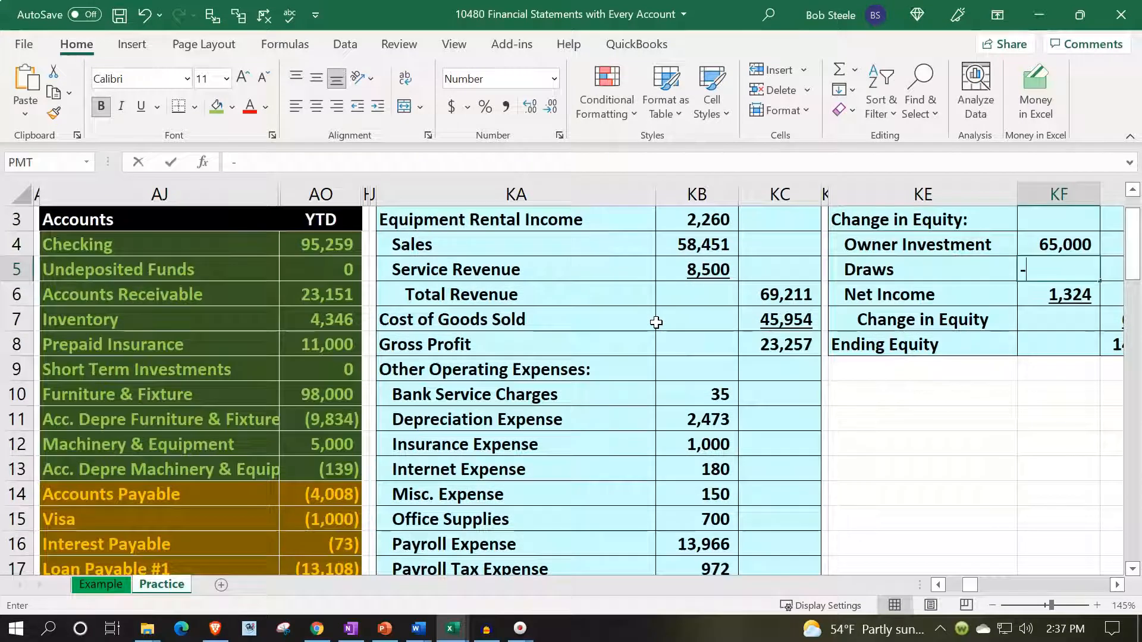
key("Down")
key("Down")
key("Down")
key("Down")
key("Down")
key("Down")
key("Down")
key("Down")
key("Down")
key("Down")
key("Down")
key("Down")
key("Down")
key("Down")
key("Down")
key("Left")
key("Left")
key("Left")
key("Left")
key("Left")
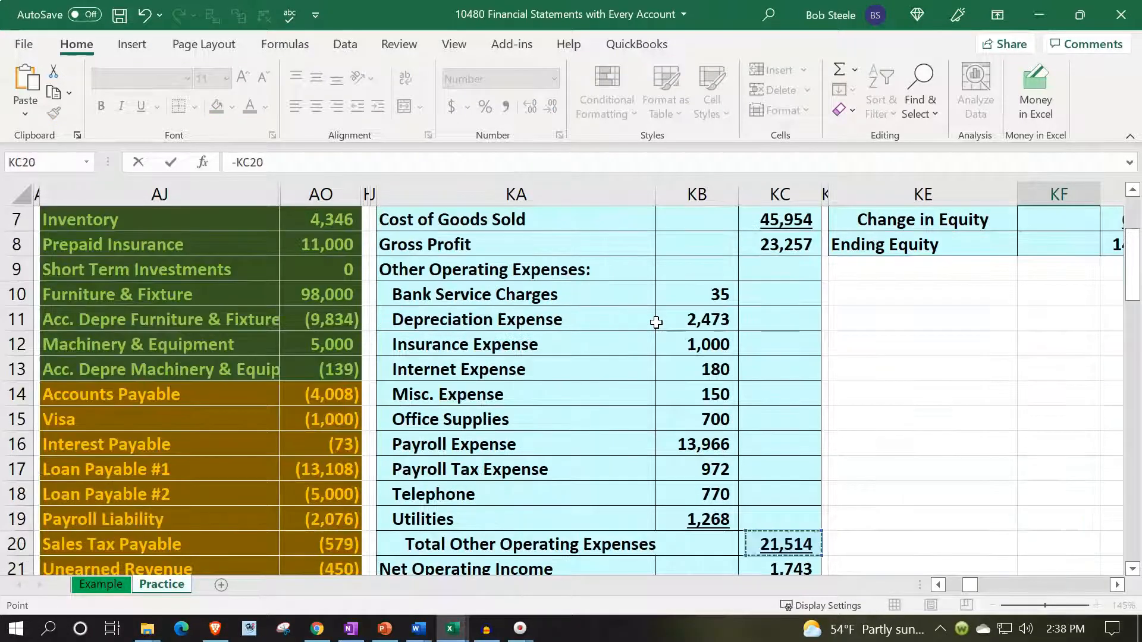
key("Down")
key("Down")
key("Down")
key("Down")
key("Down")
key("Down")
key("Left")
key("Up")
key("Up")
key("Left")
key("Up")
key("Return")
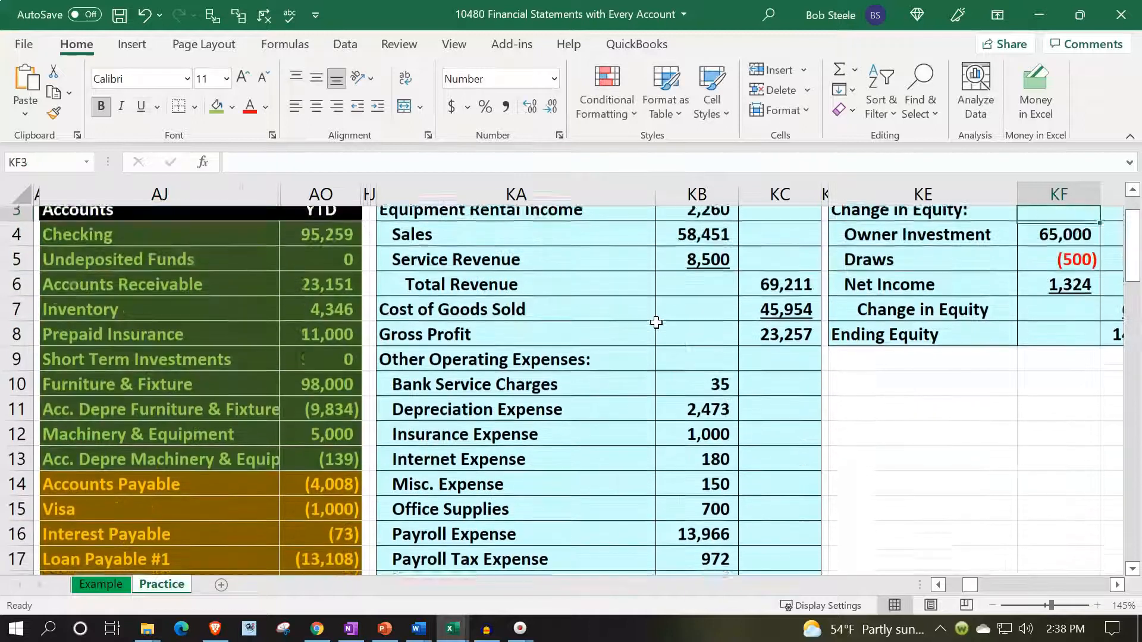
key("Up")
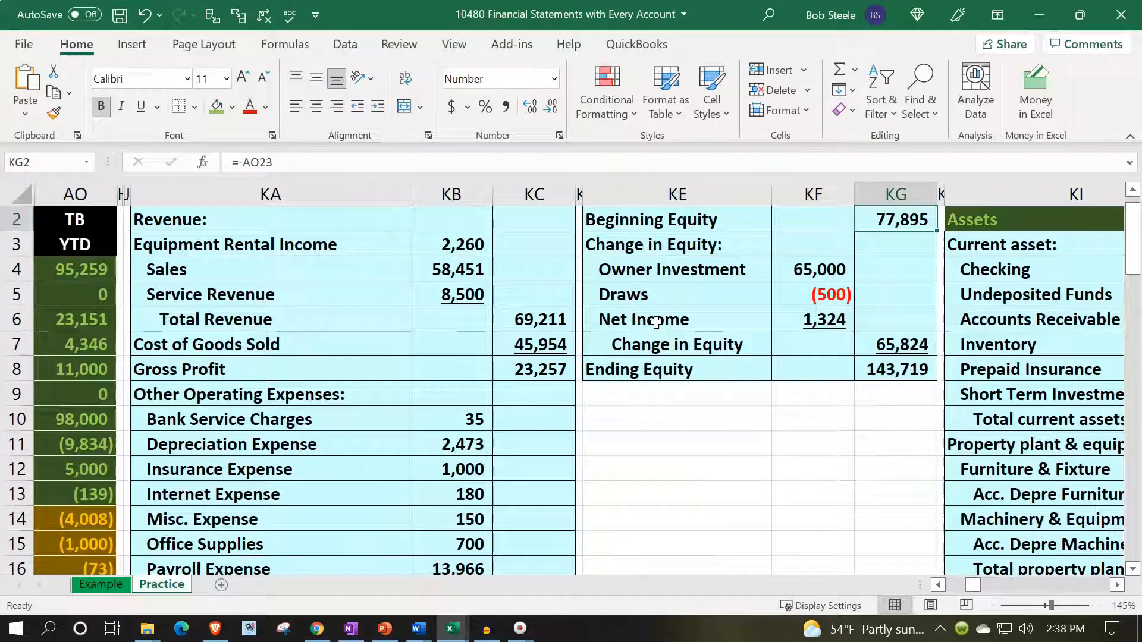
- Review the Owner Investment, Draws and Net Income formulas in KF4:KF6, tracing Net Income to KC26 in the Income Statement
key("Down")
key("Down")
key("Left")
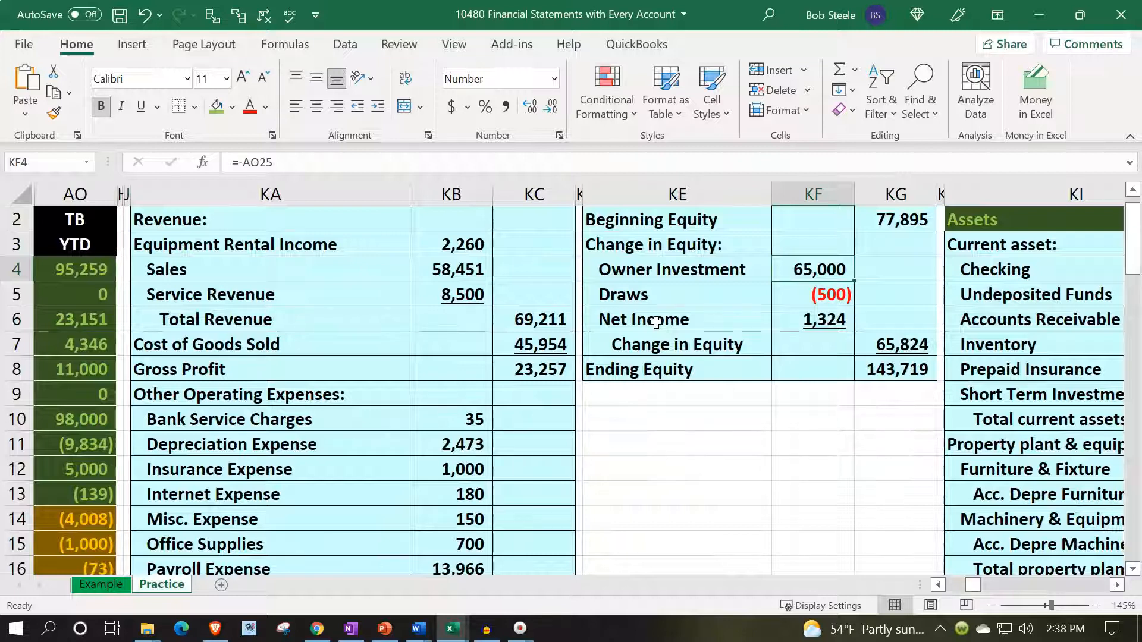
key("Down")
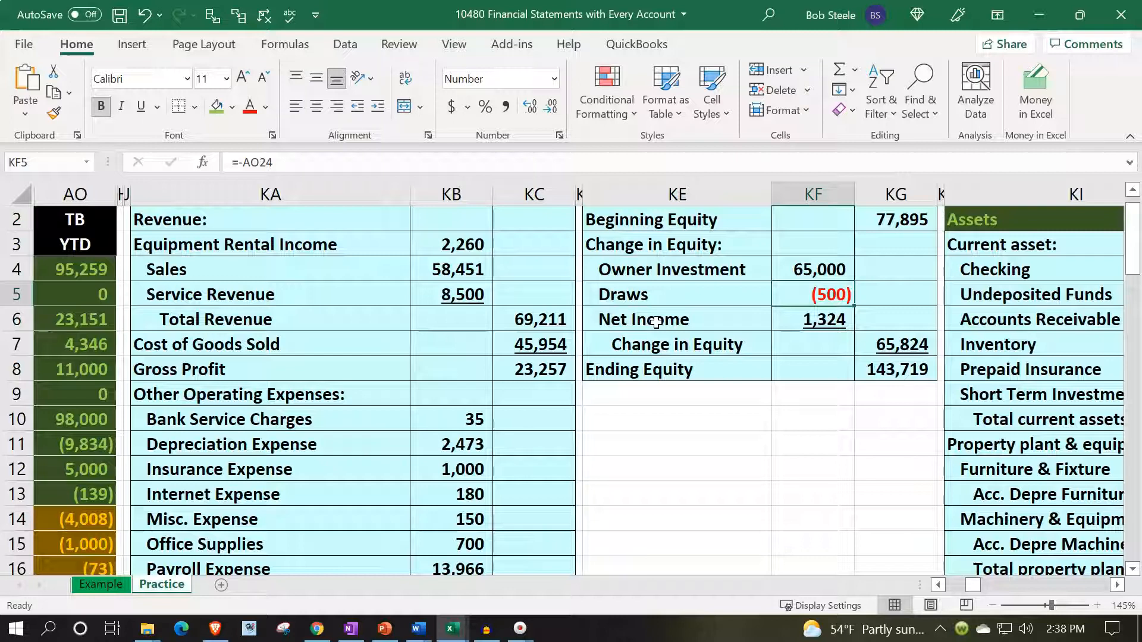
key("Down")
scroll(656, 322, "down", 5)
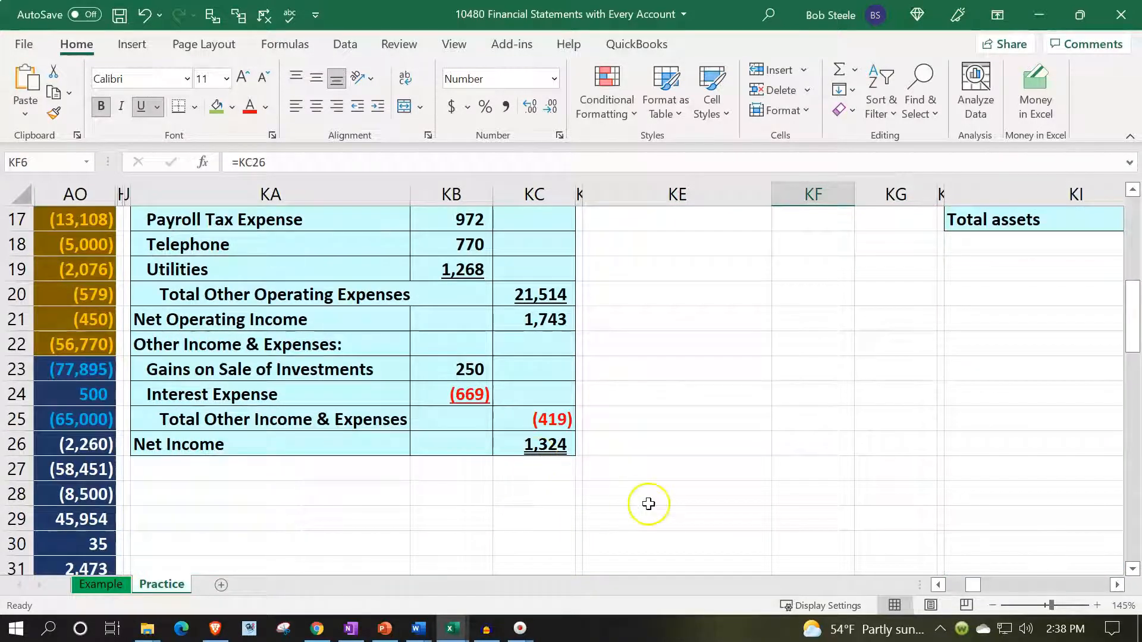
- Check the sum ranges behind Change in Equity in KG7 and Ending Equity in KG8
scroll(649, 502, "up", 5)
left_click(898, 340)
key("alt+equal")
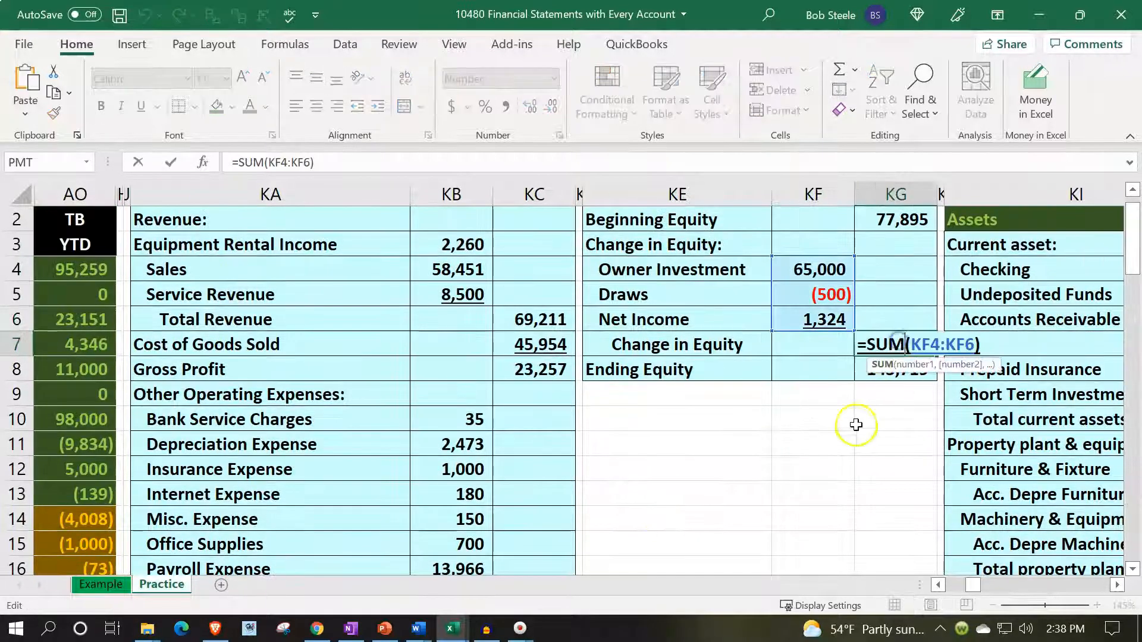
key("Return")
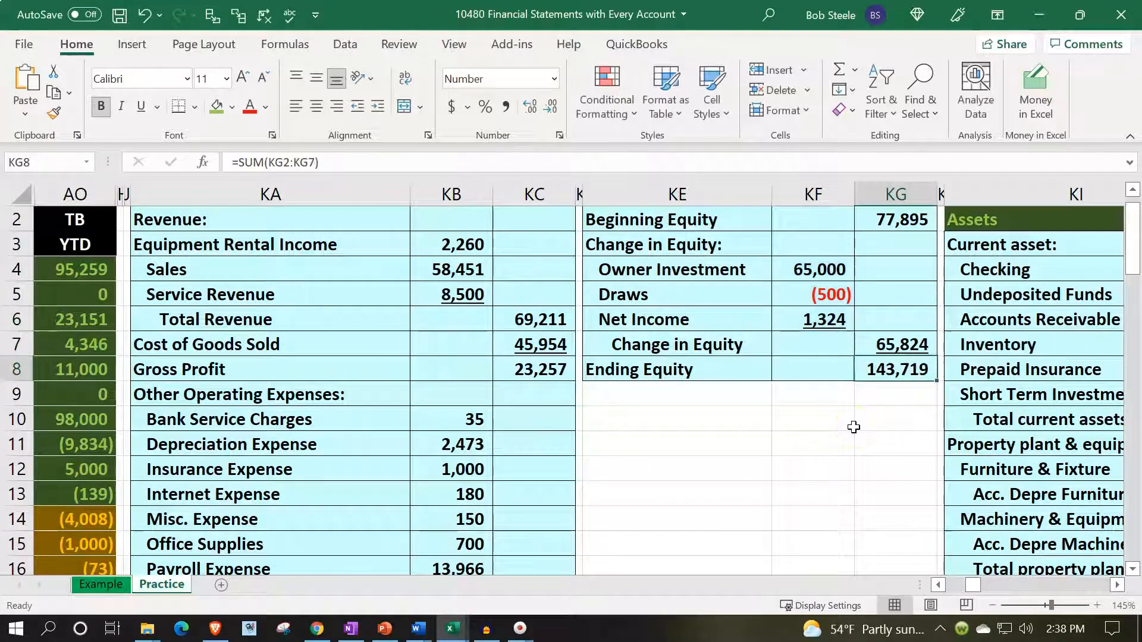
double_click(901, 371)
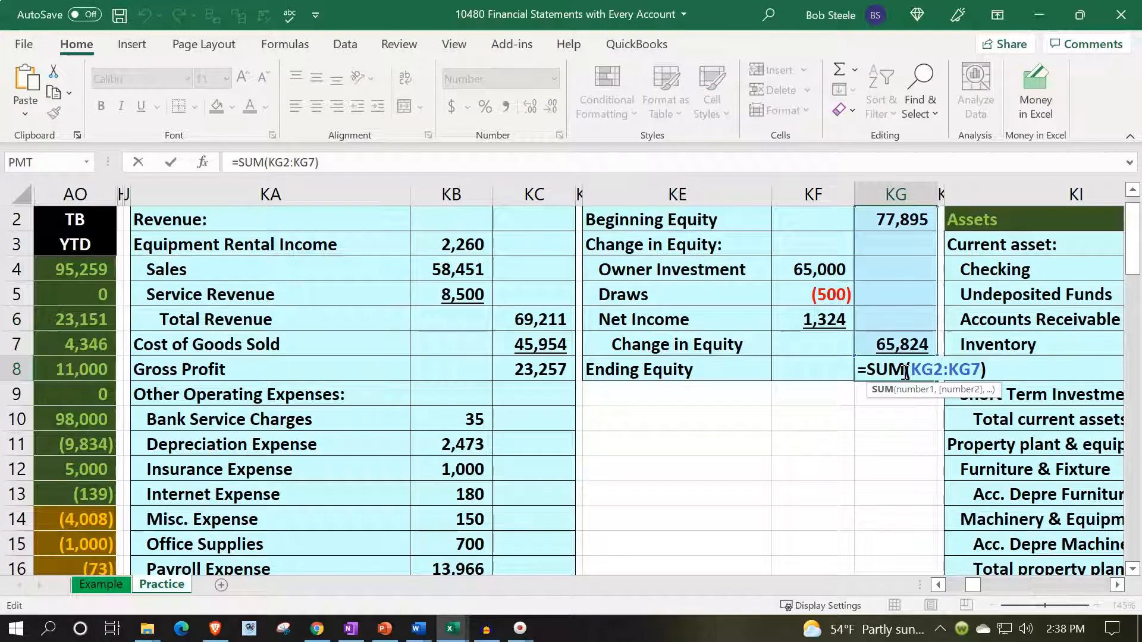
key("Return")
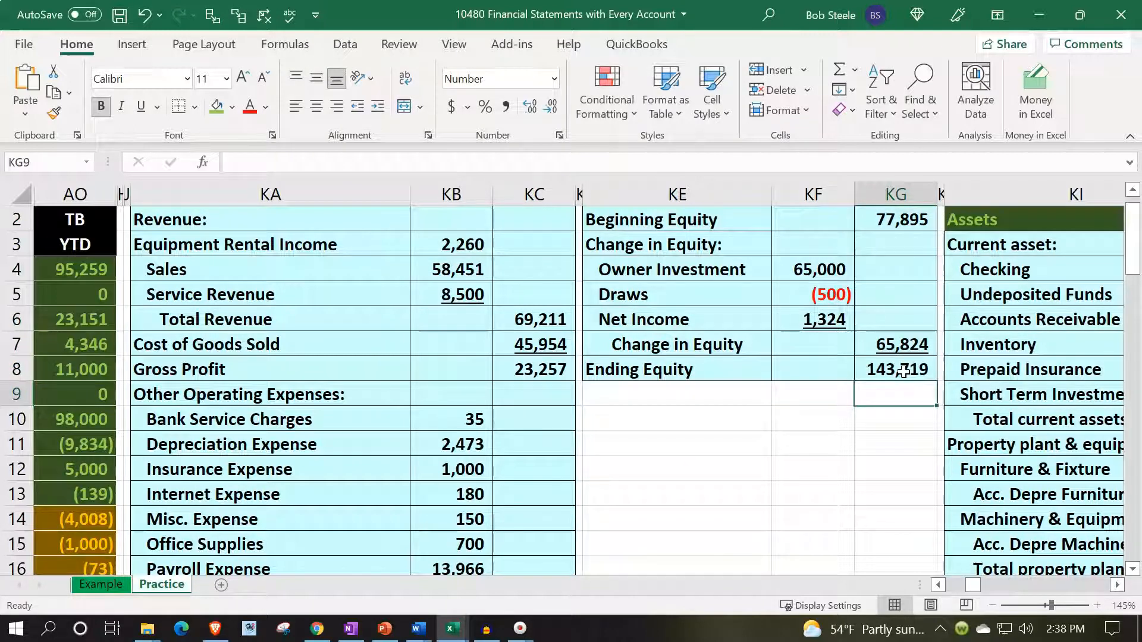
- Check the combined balance of the equity, income and expense accounts in AO23:AO41 of the trial balance
left_click(939, 585)
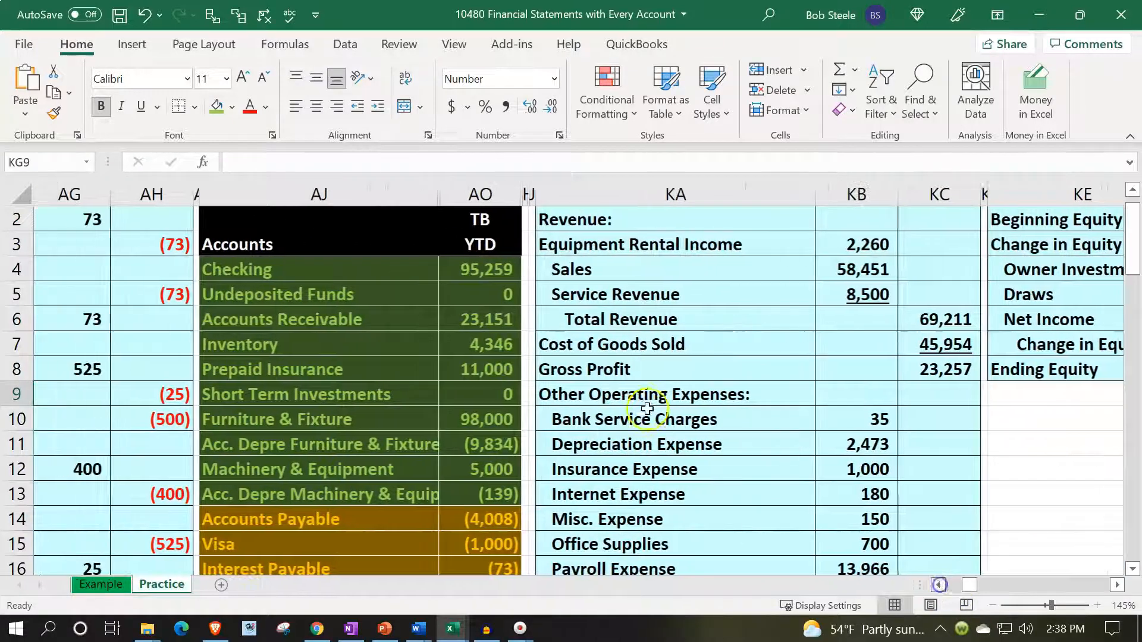
scroll(635, 401, "down", 6)
left_click_drag(474, 296, 476, 469)
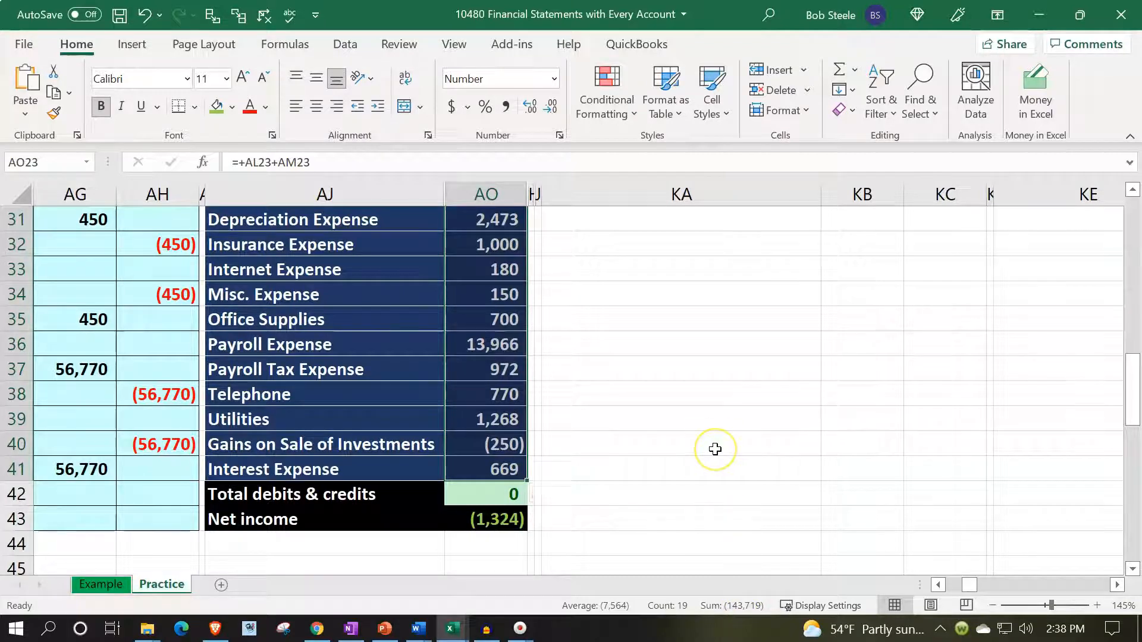
- Unhide the columns between the adjusted trial balance and the Income Statement, from HN through KA
scroll(715, 449, "up", 10)
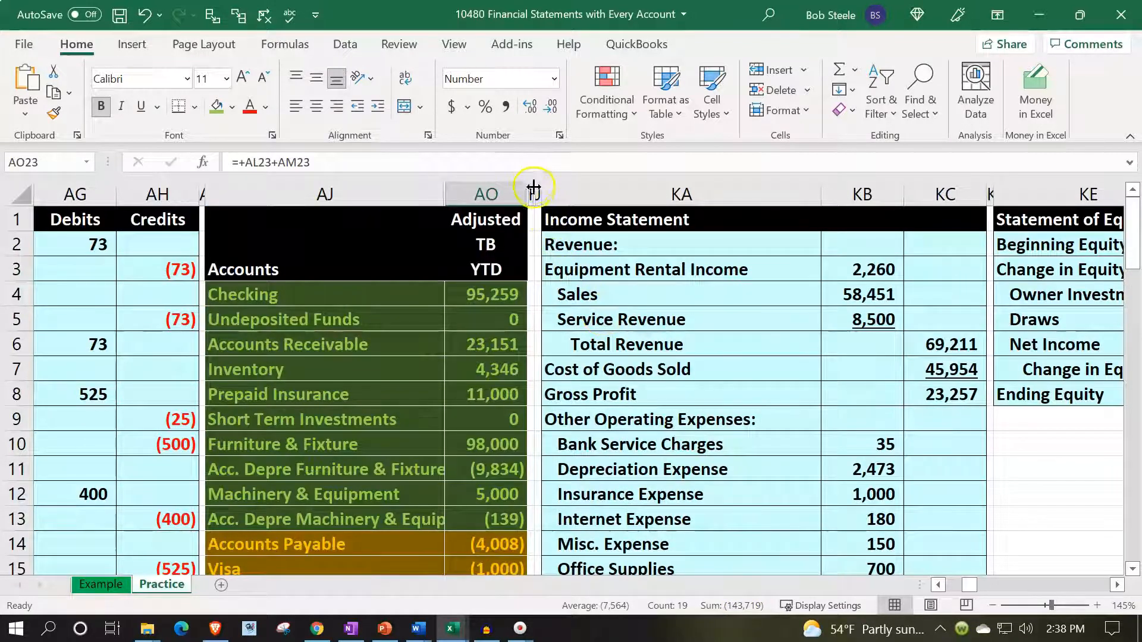
left_click_drag(532, 187, 546, 186)
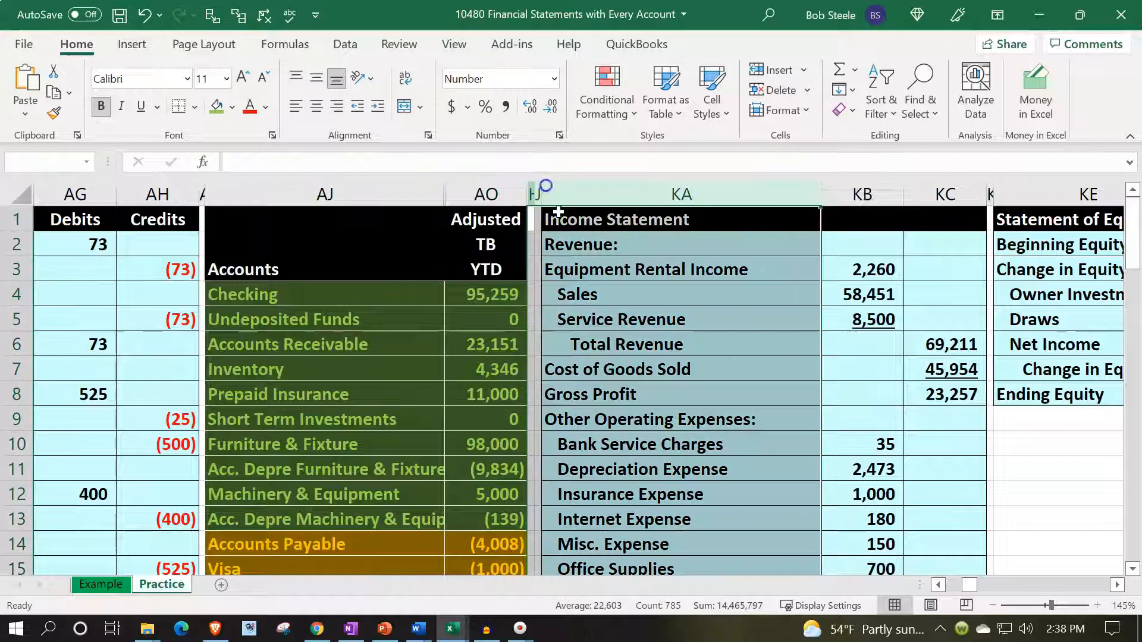
right_click(579, 266)
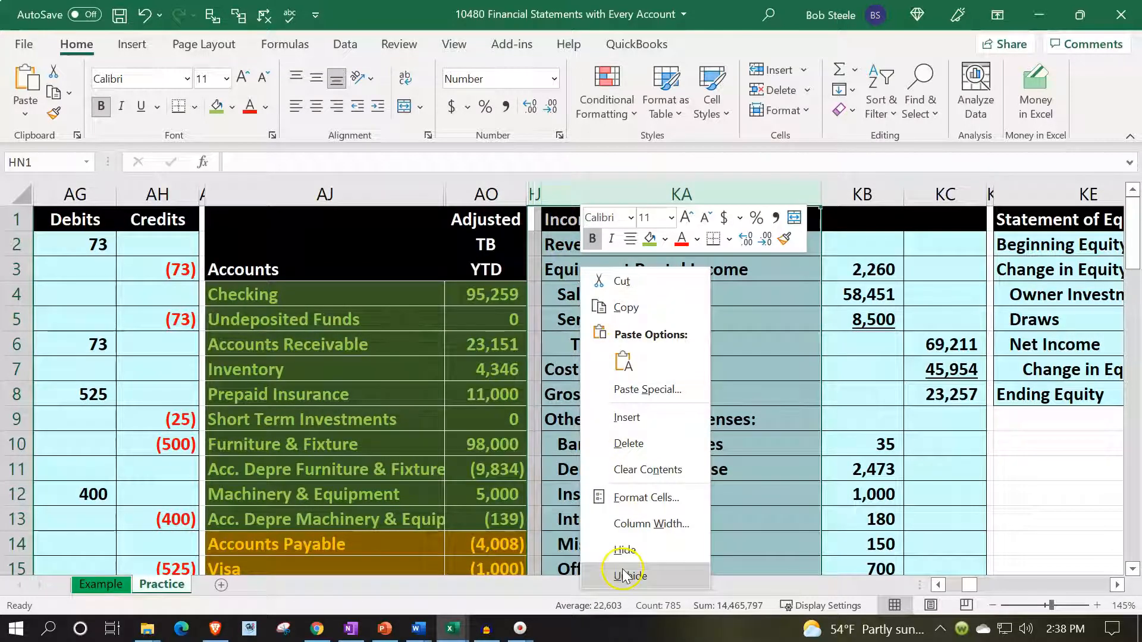
left_click(623, 576)
left_click(689, 272)
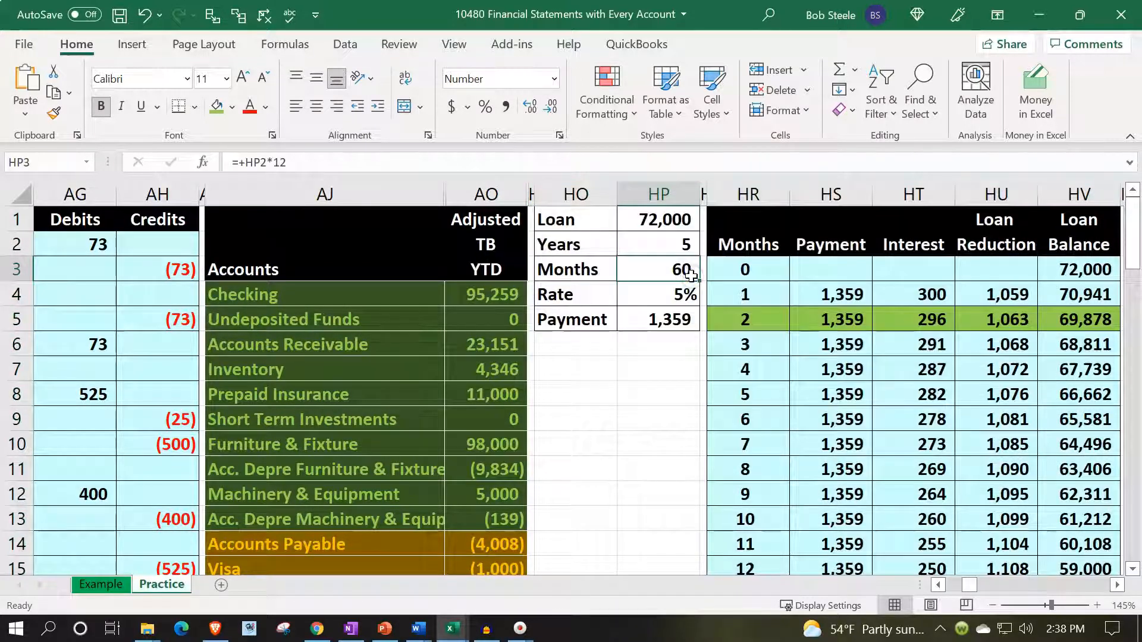
- Find the Balance Sheet in columns JS:JY and compare total assets in JU17 with total liabilities & equity in JY19
key("Right")
key("Right")
key("Right")
key("Right")
key("Right")
key("Right")
key("Right")
key("Right")
key("Right")
key("Right")
key("Right")
key("Right")
key("Right")
key("Right")
key("Right")
key("Right")
key("Right")
key("Right")
key("Right")
key("Right")
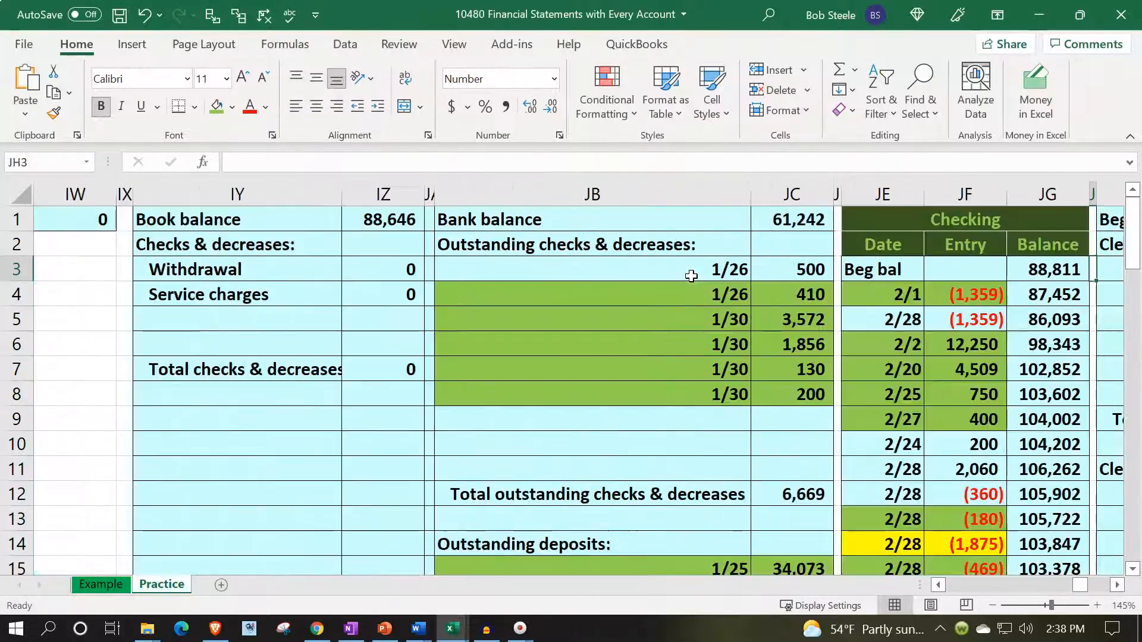
key("Right")
key("Right")
key("Right")
key("Right")
key("Right")
key("Right")
key("Right")
key("Right")
key("Right")
key("Right")
key("Right")
key("Right")
key("Right")
key("Right")
key("Right")
key("Right")
key("Right")
key("Right")
key("Right")
key("Right")
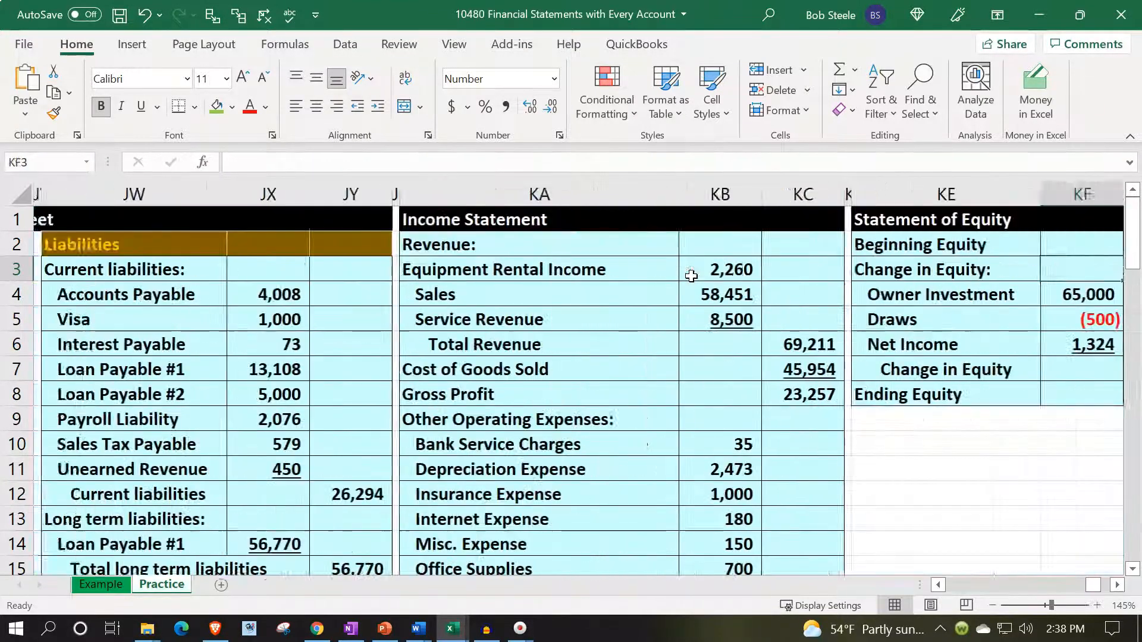
key("Right")
key("Left")
key("Left")
key("Left")
key("Left")
key("Left")
key("Left")
key("Left")
key("Left")
key("Left")
key("Left")
key("Left")
key("Left")
key("Left")
key("Left")
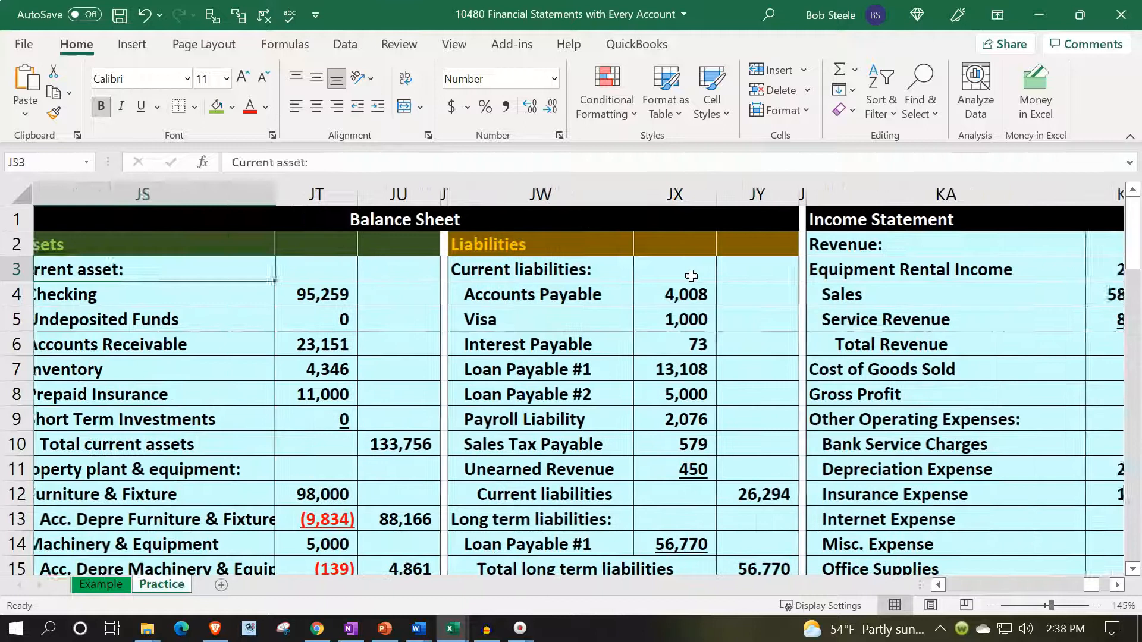
key("Left")
key("Left")
key("Right")
key("Right")
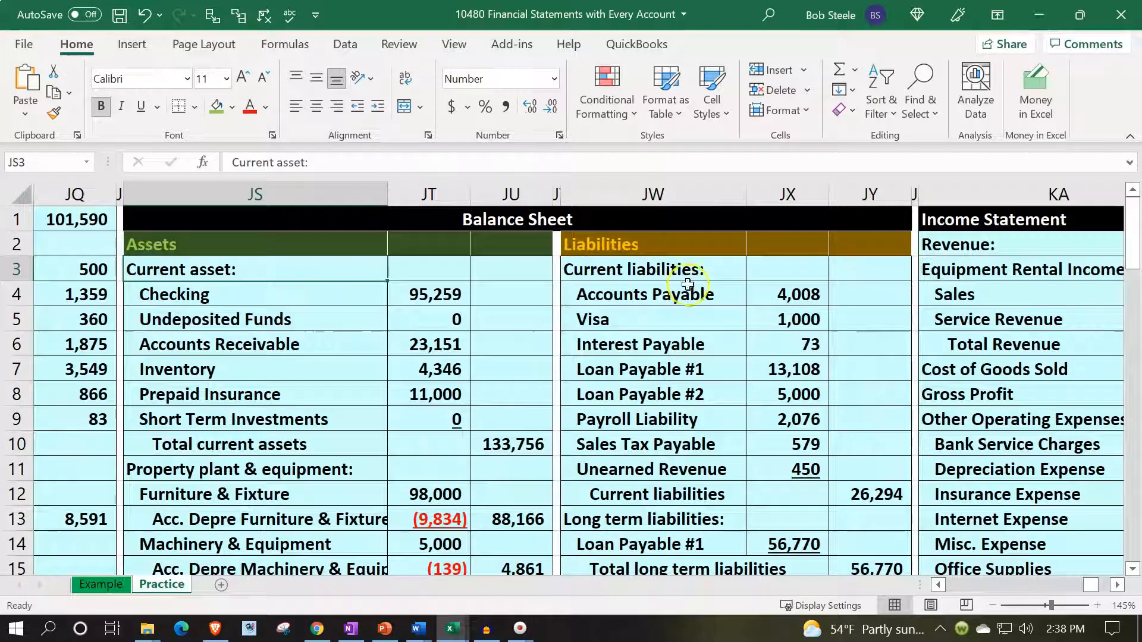
scroll(658, 408, "down", 3)
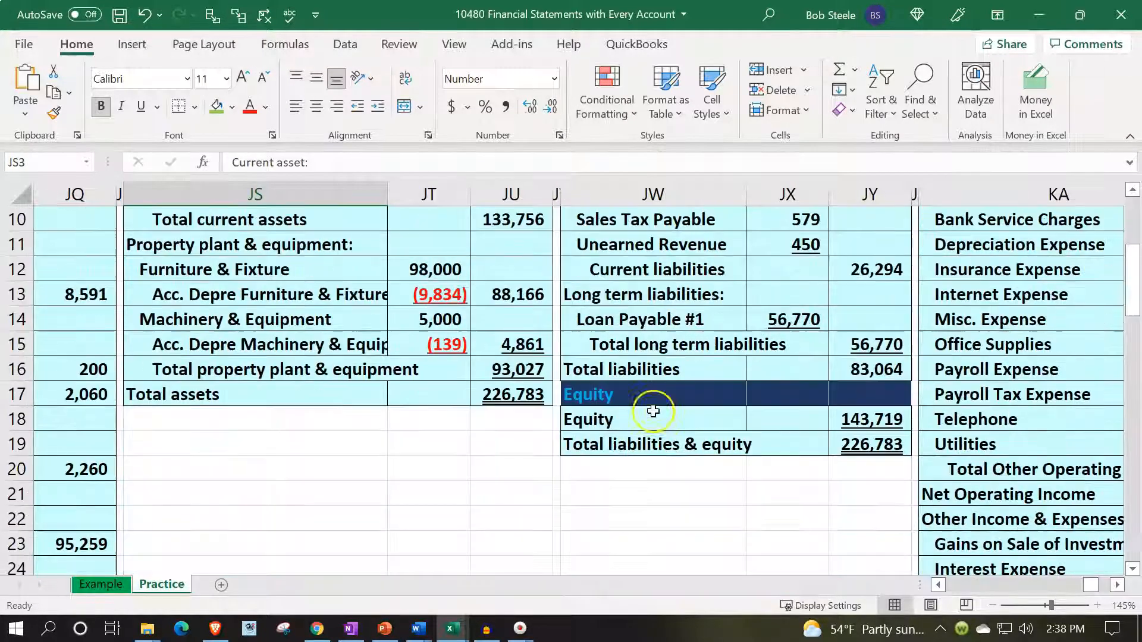
left_click(538, 404)
left_click(868, 445)
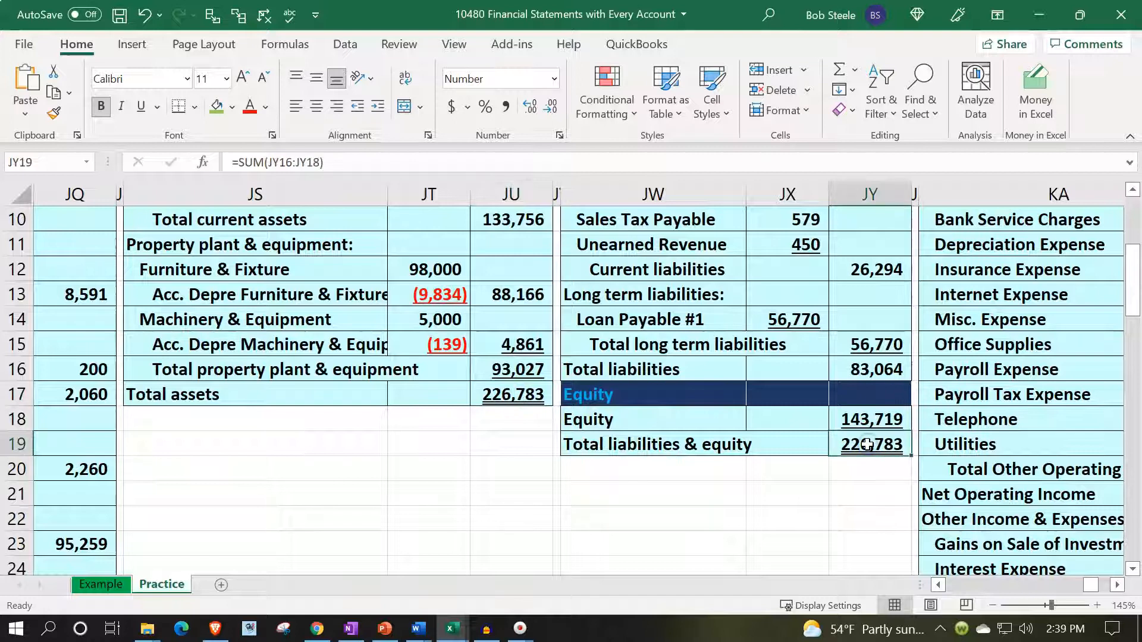
- Replace the Balance Sheet's Equity formula in JY18 with a link to Ending Equity in KG8 of the Statement of Equity
left_click(872, 420)
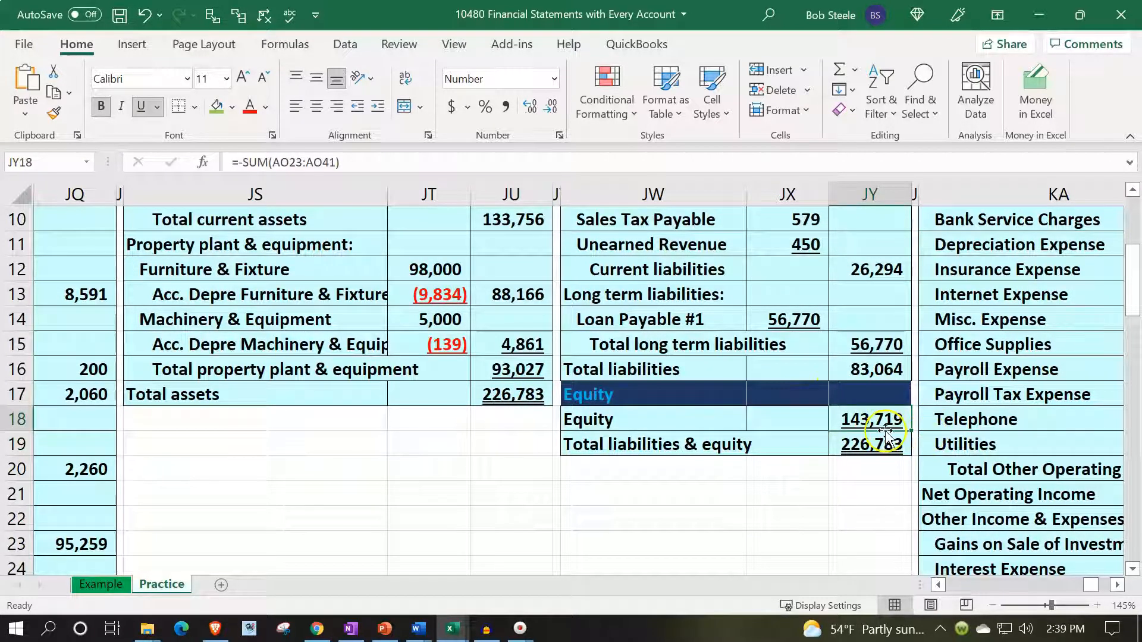
type("=")
key("Right")
key("Right")
key("Right")
key("Right")
key("Right")
key("Up")
key("Up")
key("Up")
key("Up")
key("Up")
key("Up")
key("Up")
key("Up")
key("Up")
key("Up")
key("Up")
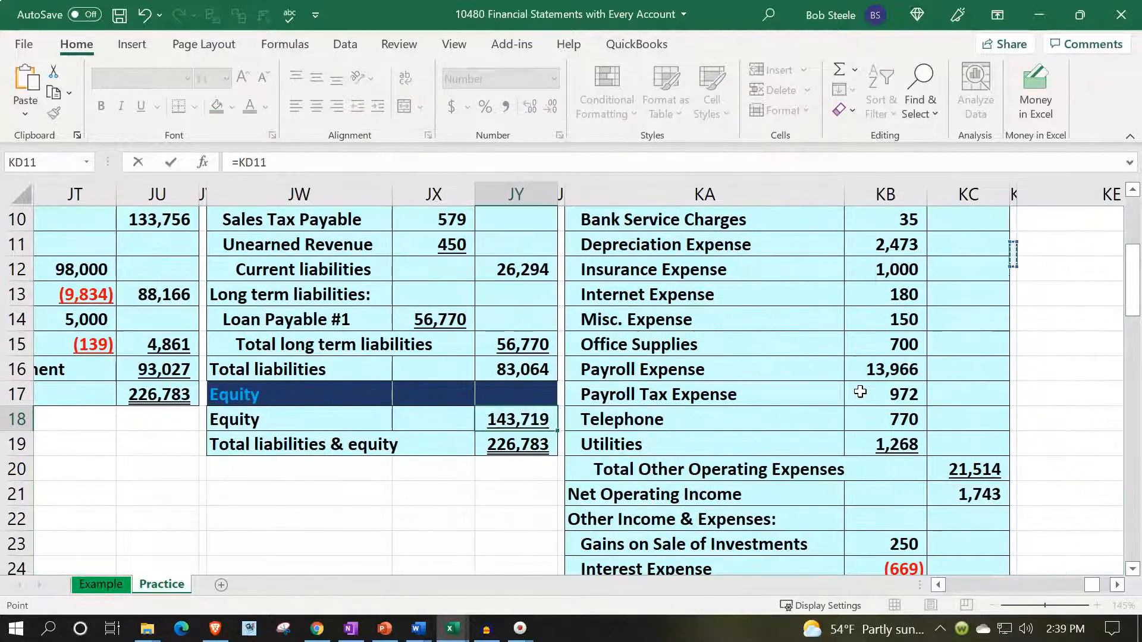
key("Right")
key("Right")
key("Right")
key("Right")
key("Down")
key("Left")
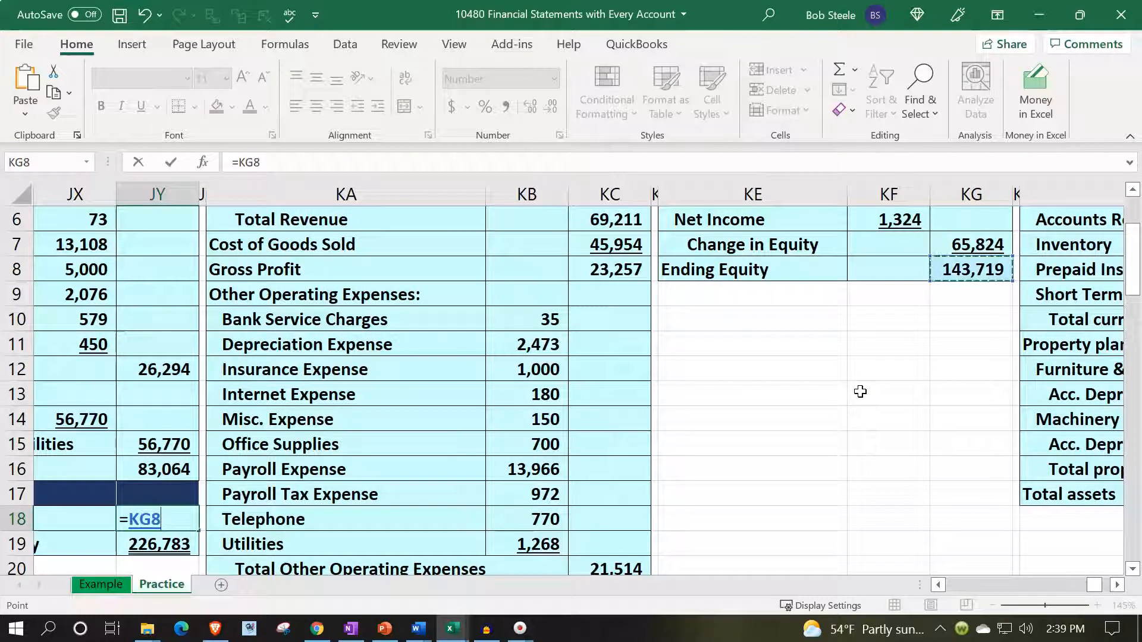
key("Return")
- Recheck total assets in JU17 against total liabilities & equity in JY19 using the linked equity figure
key("Left")
key("Left")
key("Left")
key("Left")
key("Left")
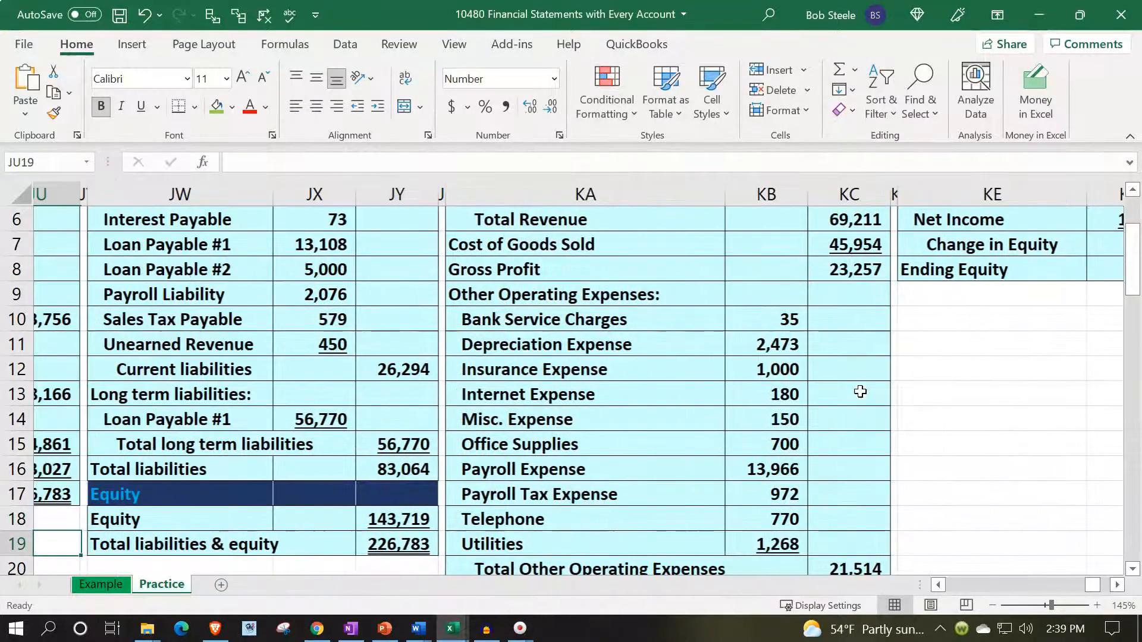
scroll(860, 391, "left", 3)
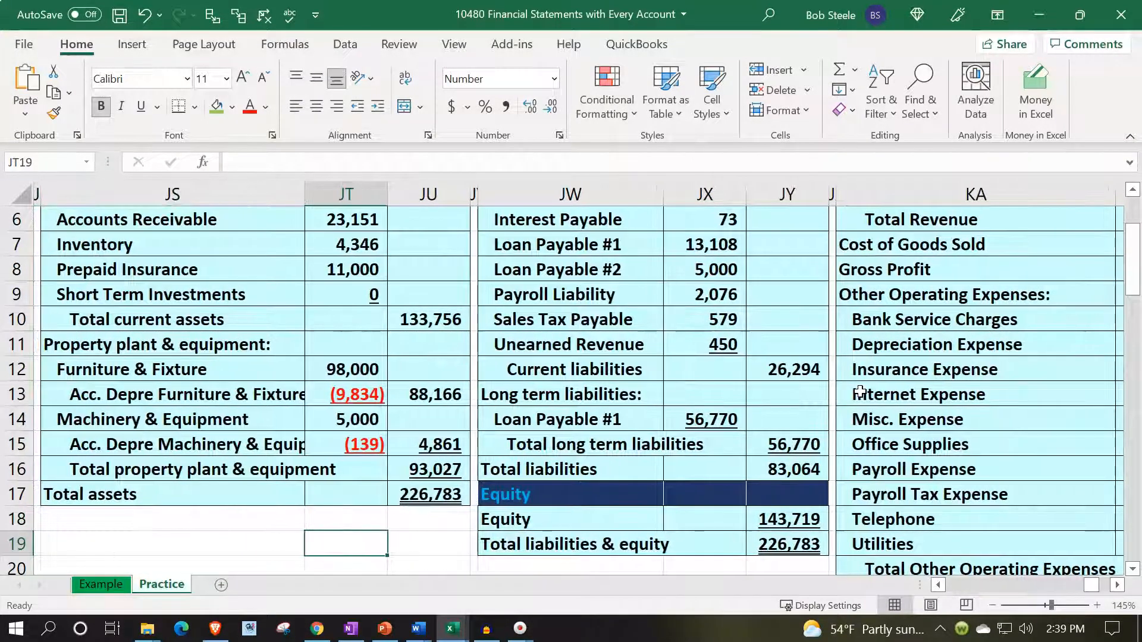
left_click(459, 498)
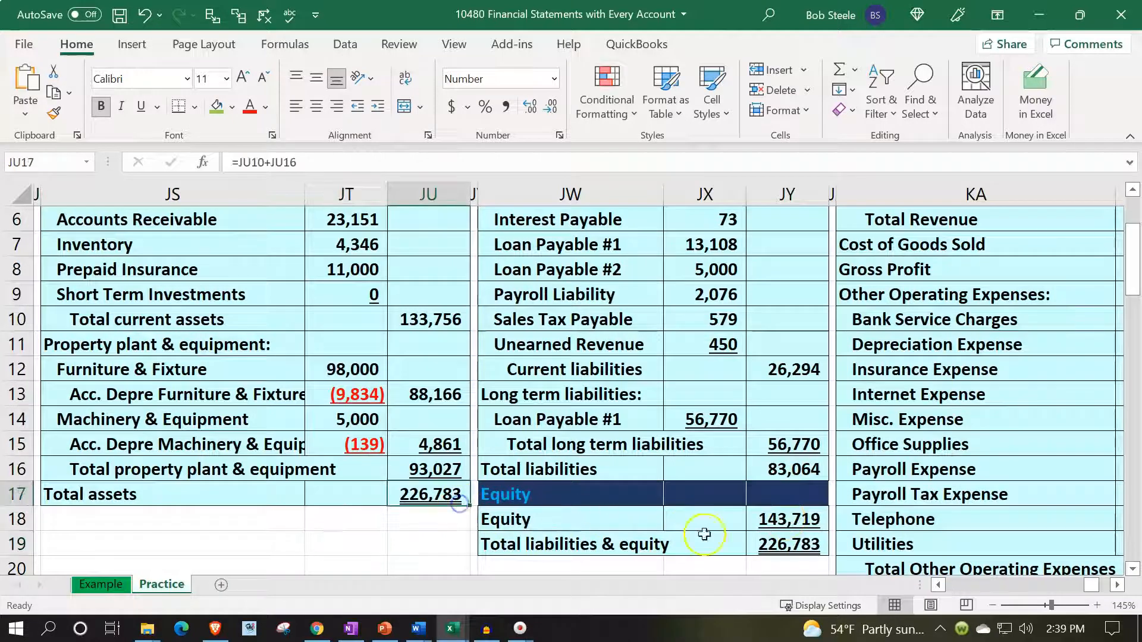
left_click(788, 546)
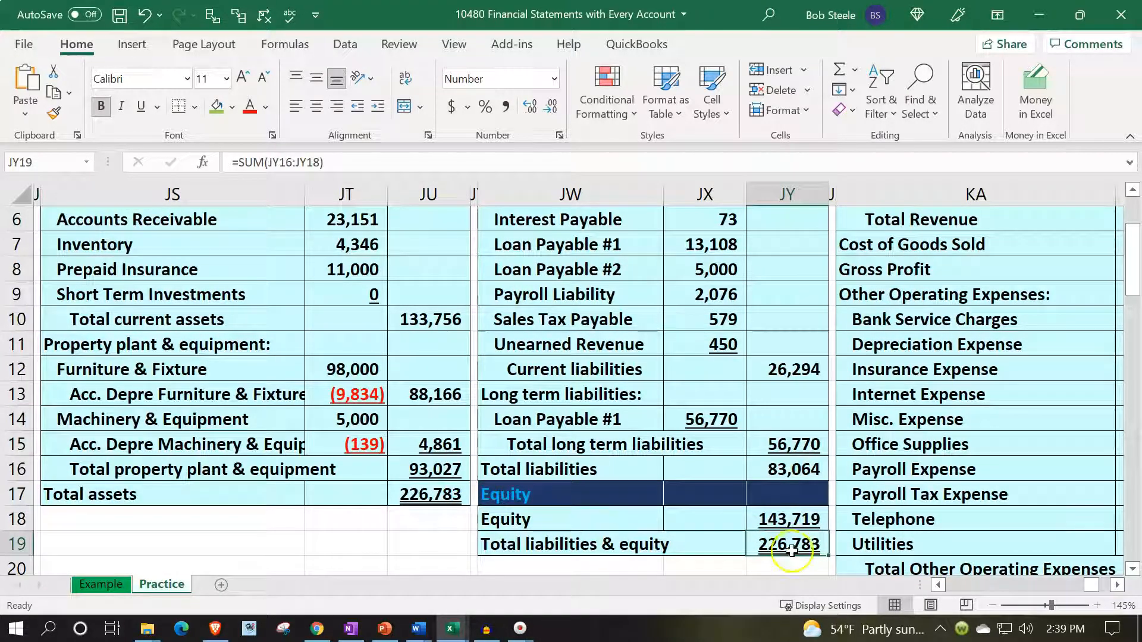
- Trace the Income Statement from the Balance Sheet down to Net Income in KC26
scroll(792, 553, "up", 2)
left_click(777, 310)
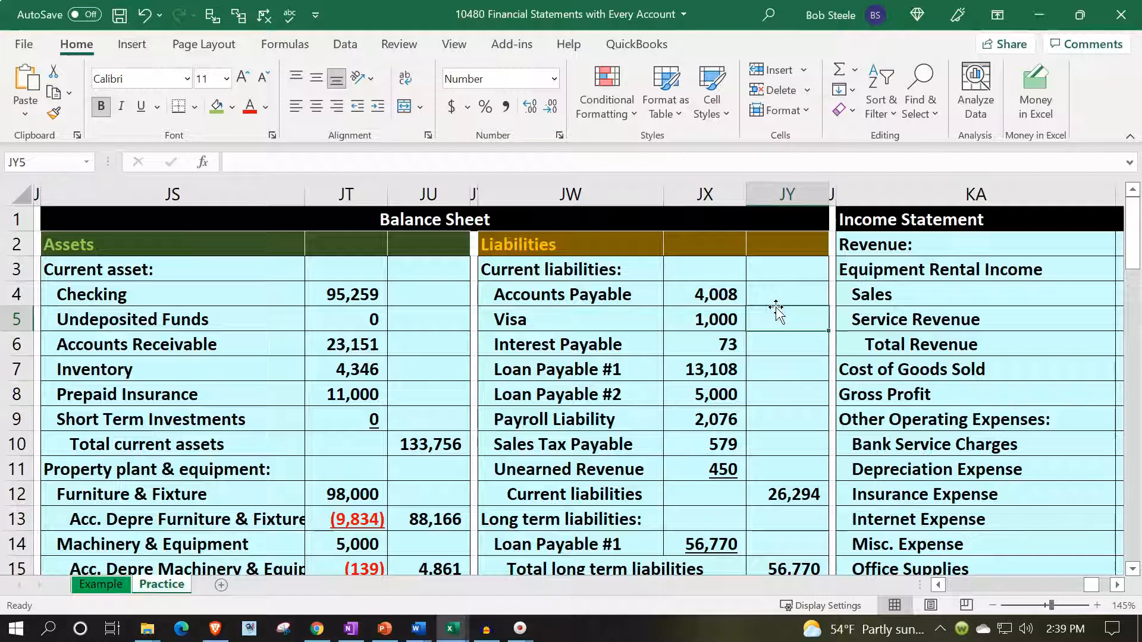
key("Right")
key("Right")
key("Right")
key("Right")
key("Right")
key("Right")
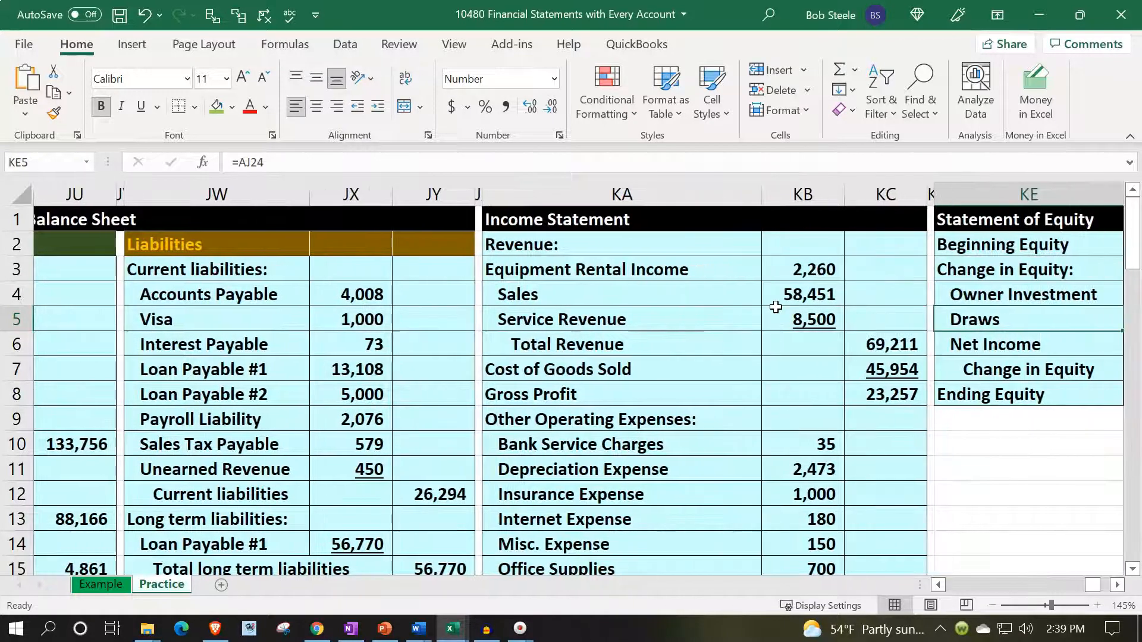
scroll(779, 356, "down", 4)
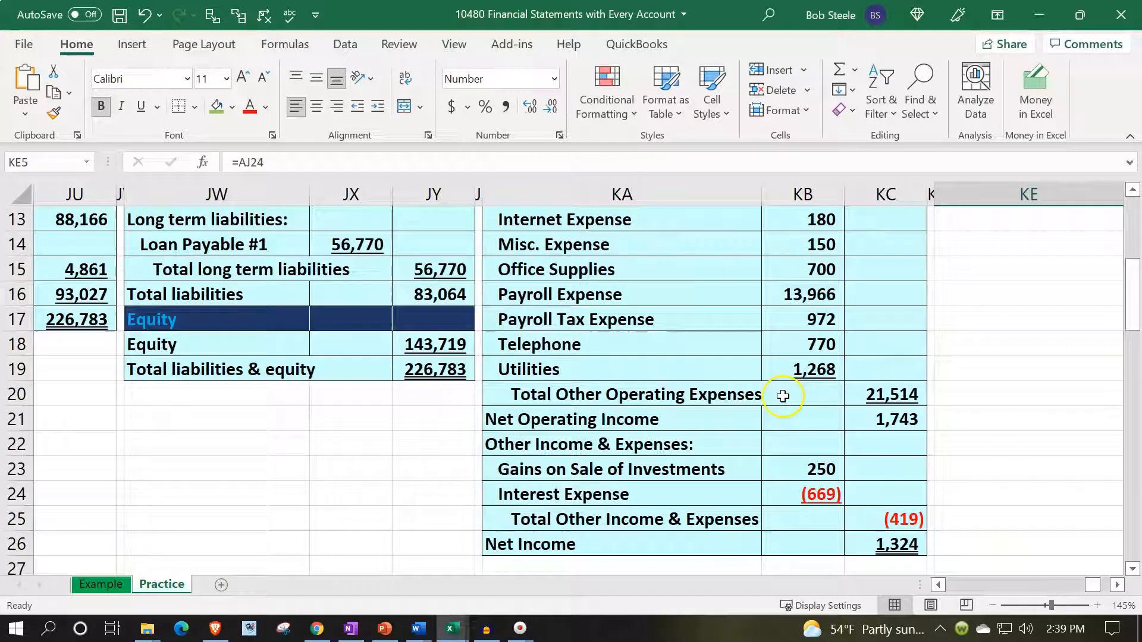
left_click(895, 551)
- Check the Net Income link in KF6 and the Change in Equity sum in KG7 of the Statement of Equity
scroll(895, 505, "up", 4)
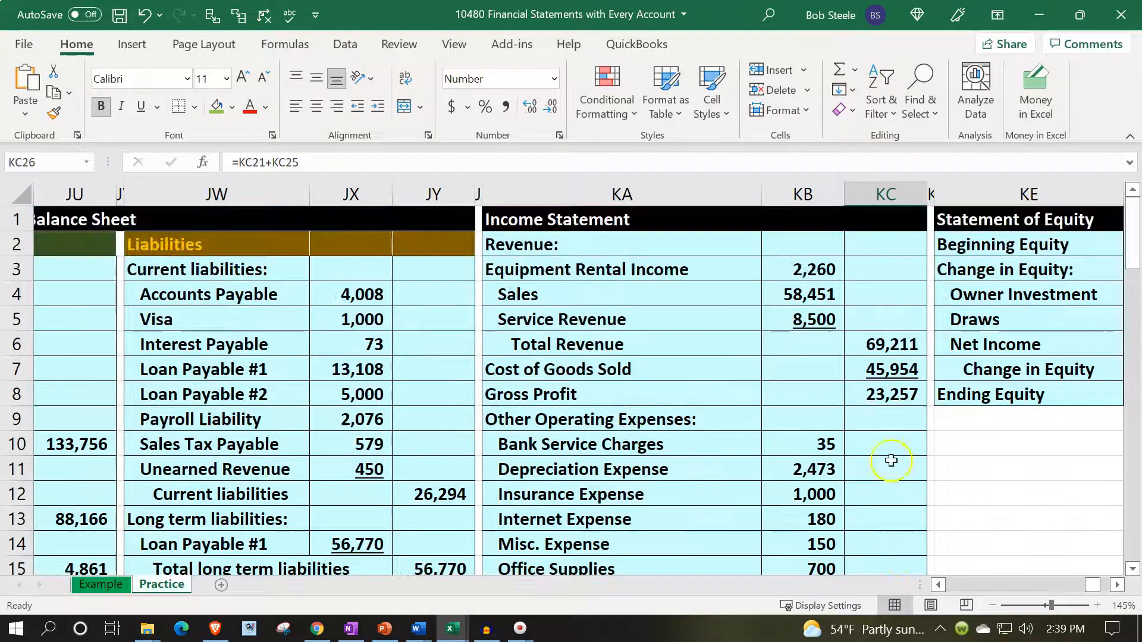
left_click(929, 294)
key("Right")
key("Right")
key("Right")
key("Right")
key("Right")
key("Right")
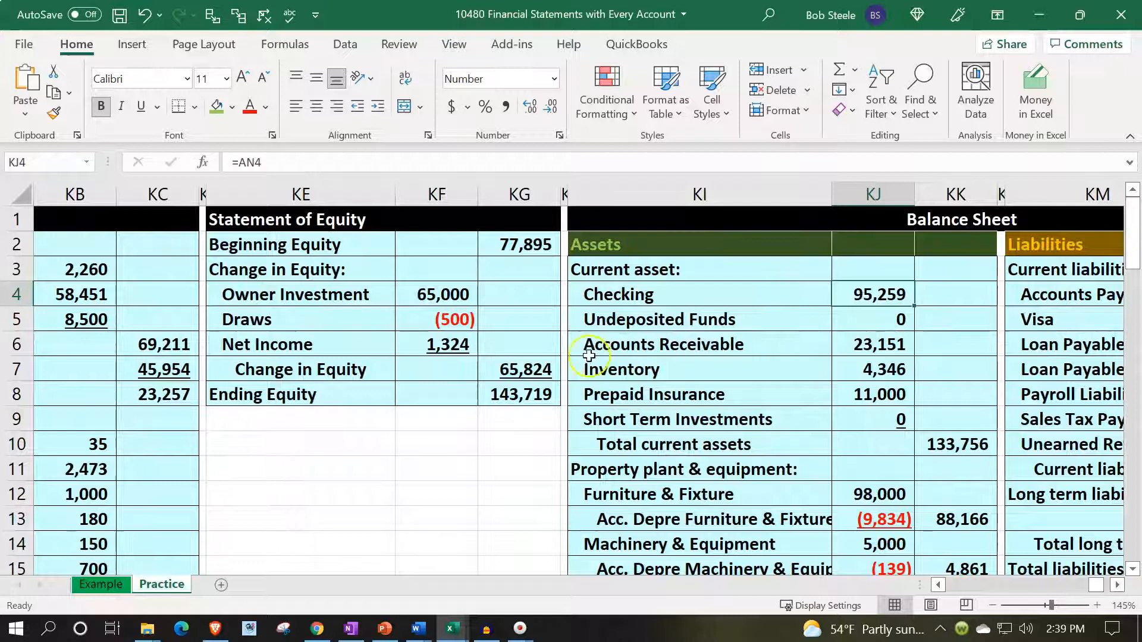
double_click(447, 346)
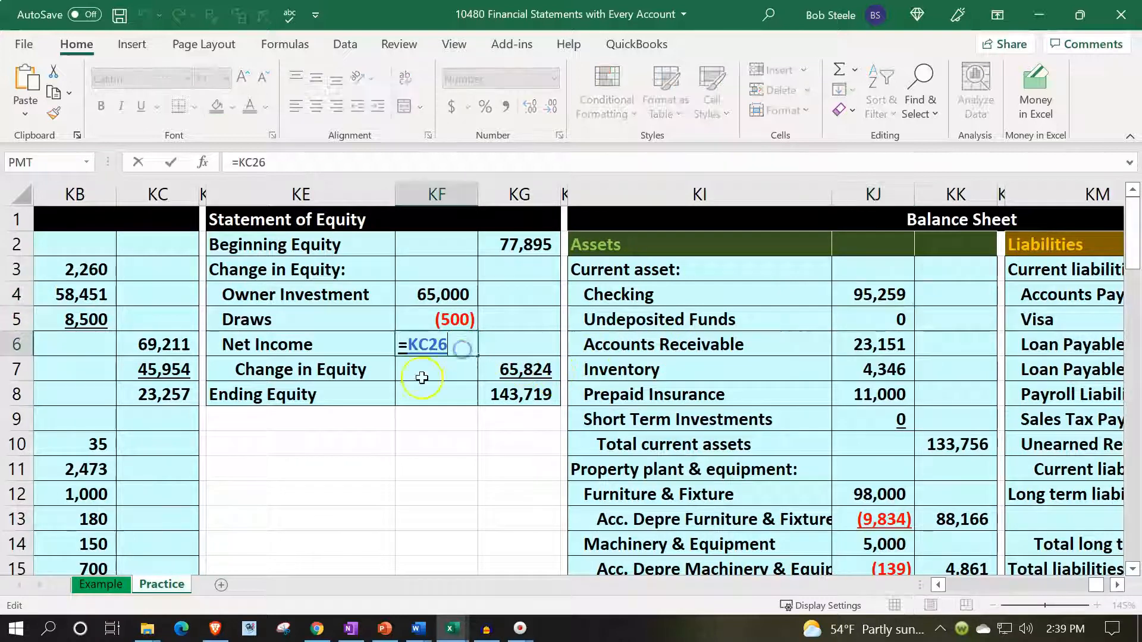
scroll(394, 438, "down", 6)
key("Return")
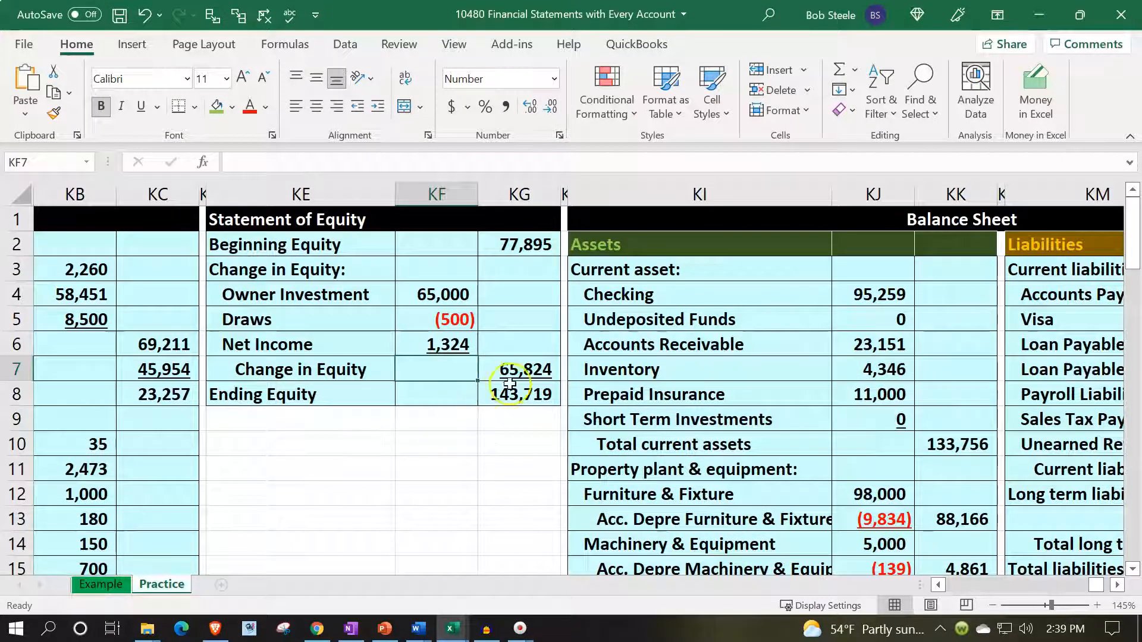
double_click(523, 367)
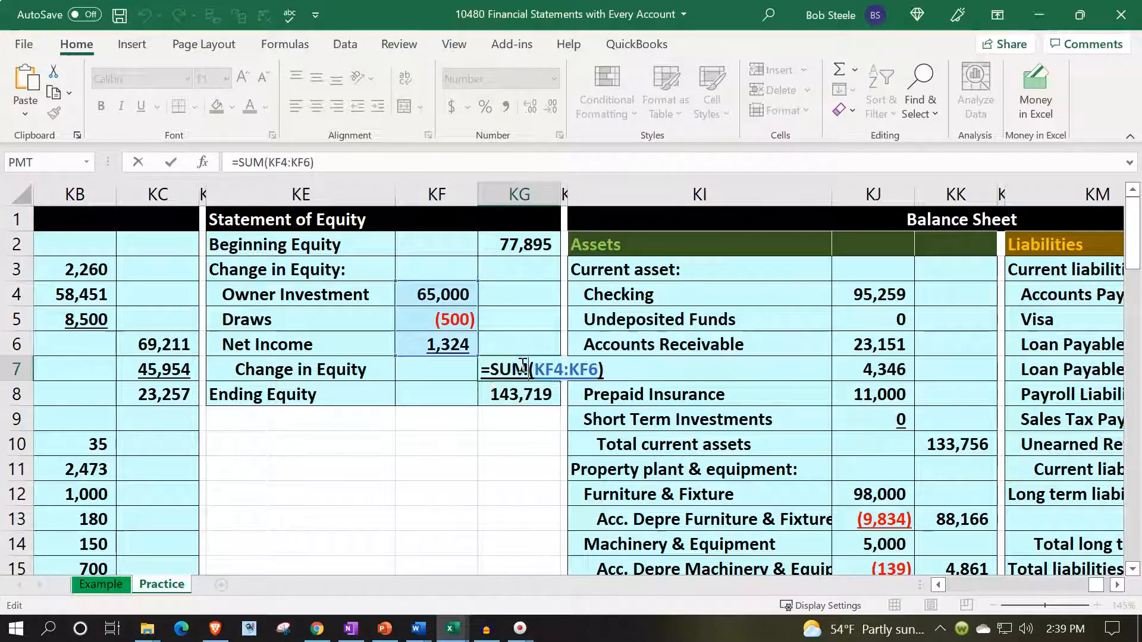
key("Return")
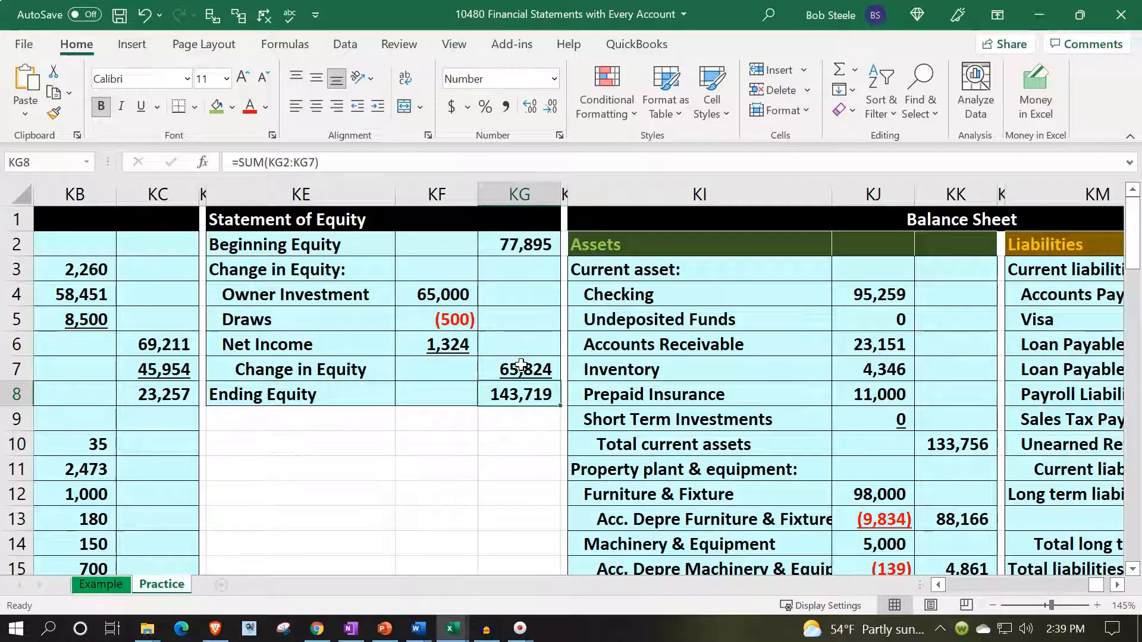
- Go back from Ending Equity in KG8 to the Balance Sheet in columns JS:JY
key("Left")
key("Left")
key("Left")
key("Left")
key("Left")
key("Left")
key("Left")
key("Left")
key("Left")
key("Left")
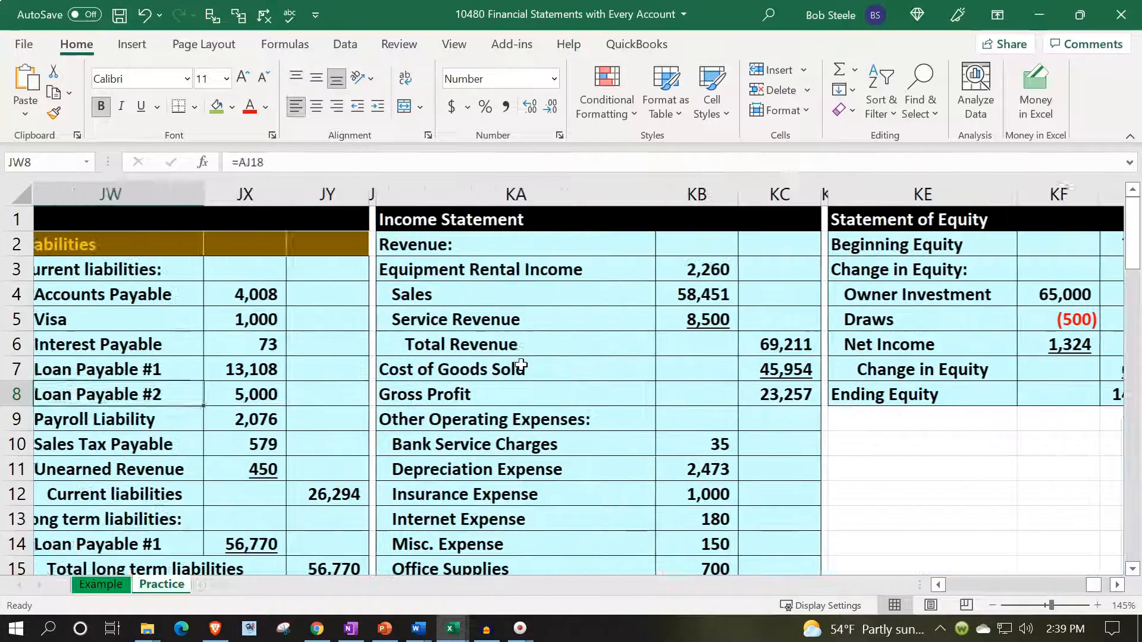
key("Left")
key("Left")
key("Left")
key("Left")
key("Left")
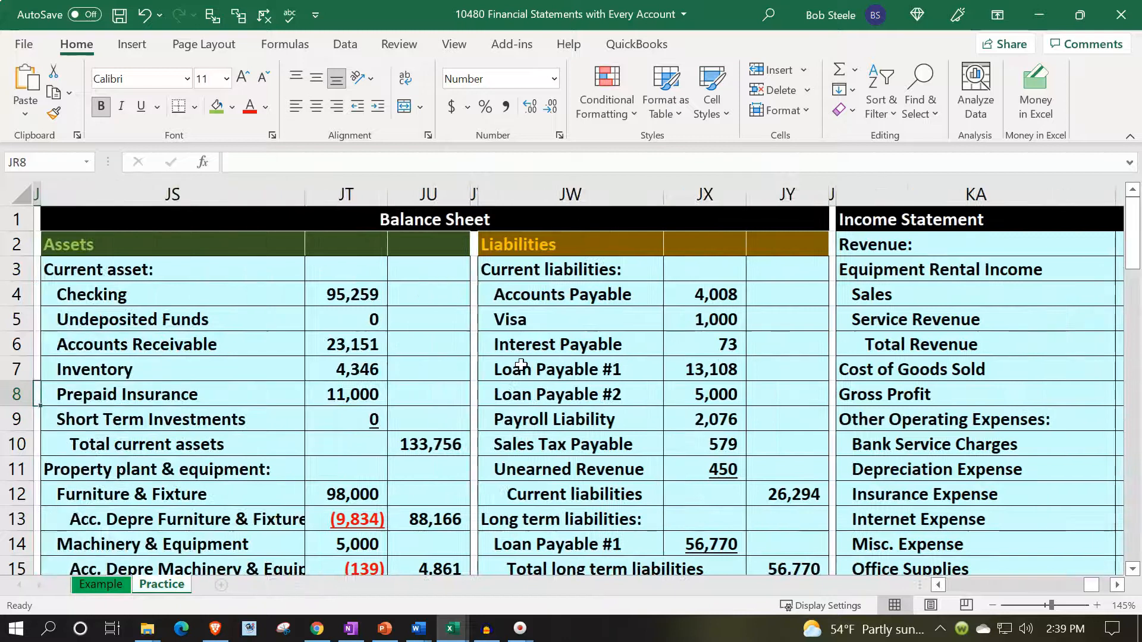